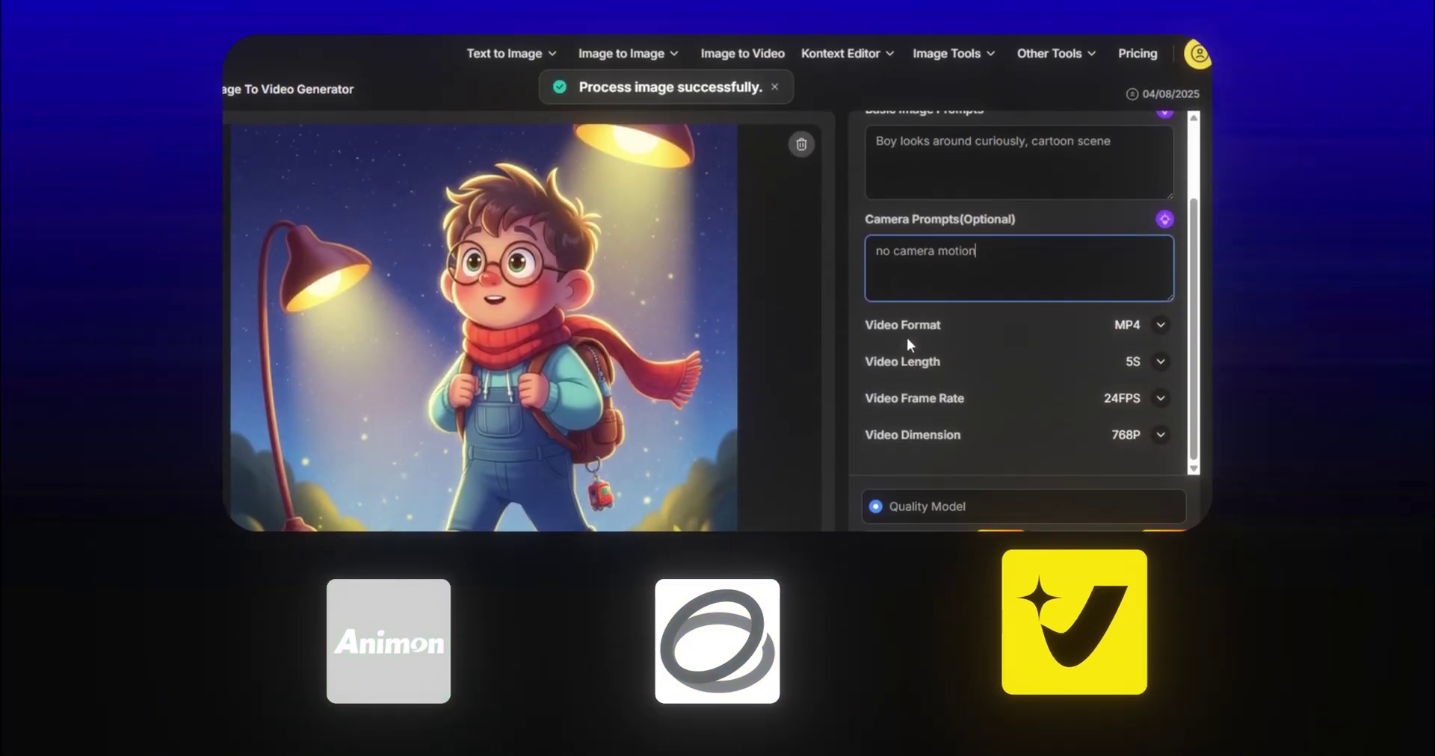
click(1018, 484)
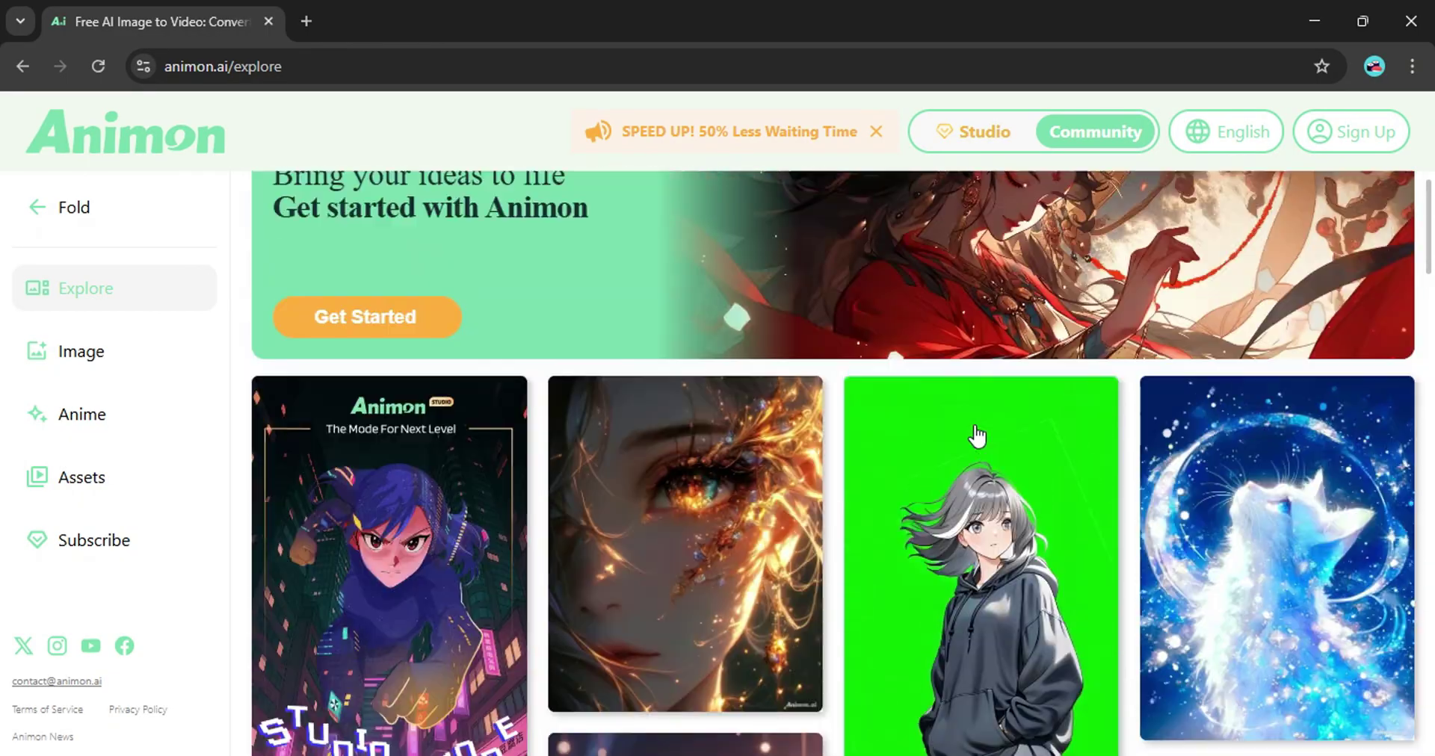
scroll(976, 435, up, 1)
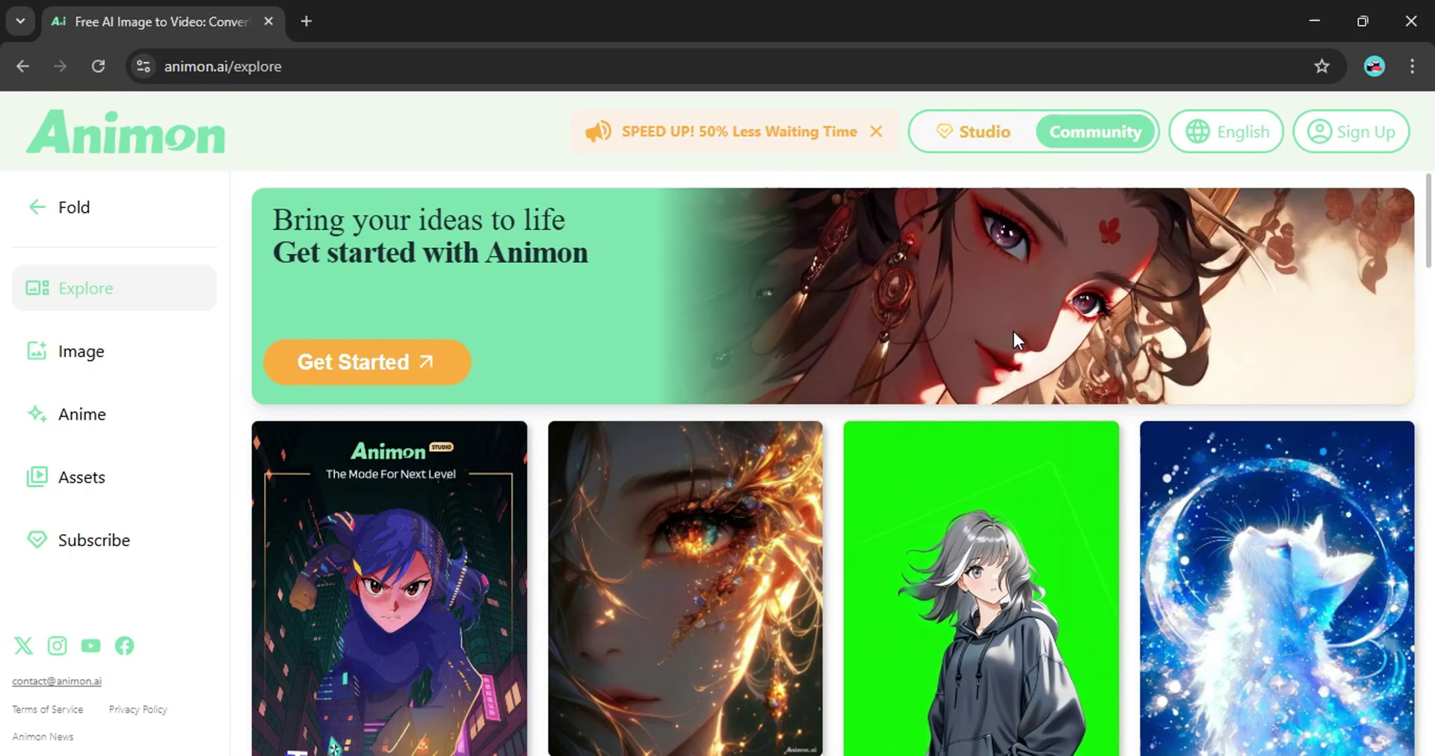
scroll(1014, 332, down, 6)
scroll(1014, 332, down, 2)
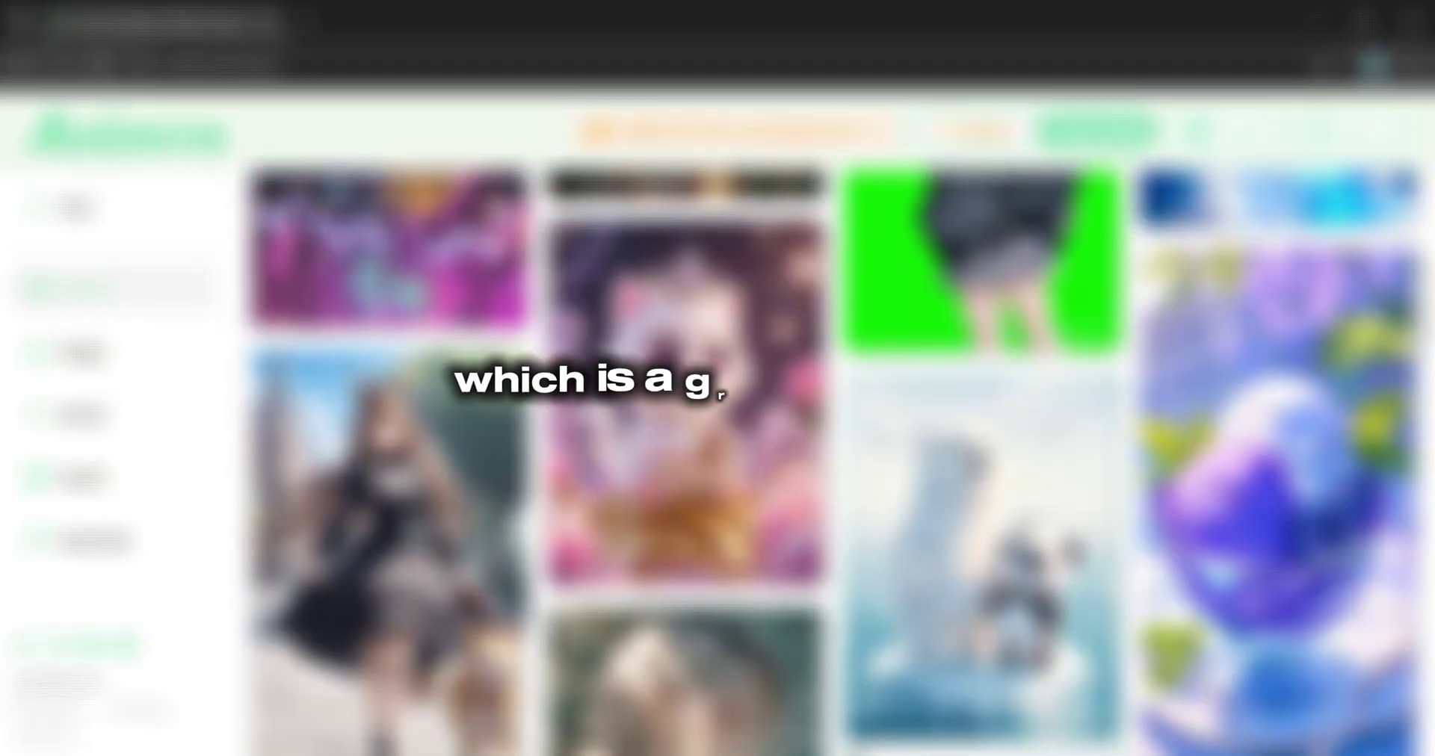
scroll(970, 452, up, 6)
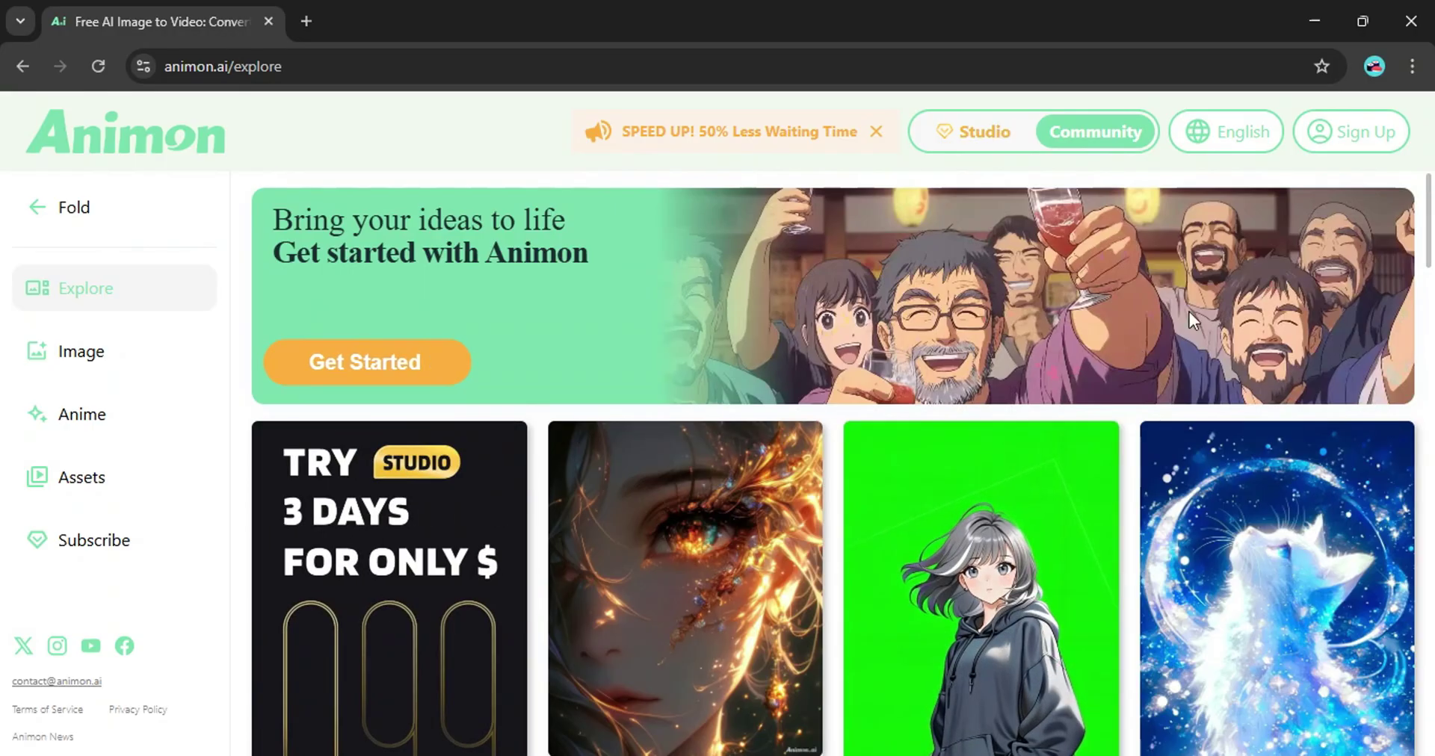
Start signing up for an Animon account and go to the Image generation page.
click(1337, 150)
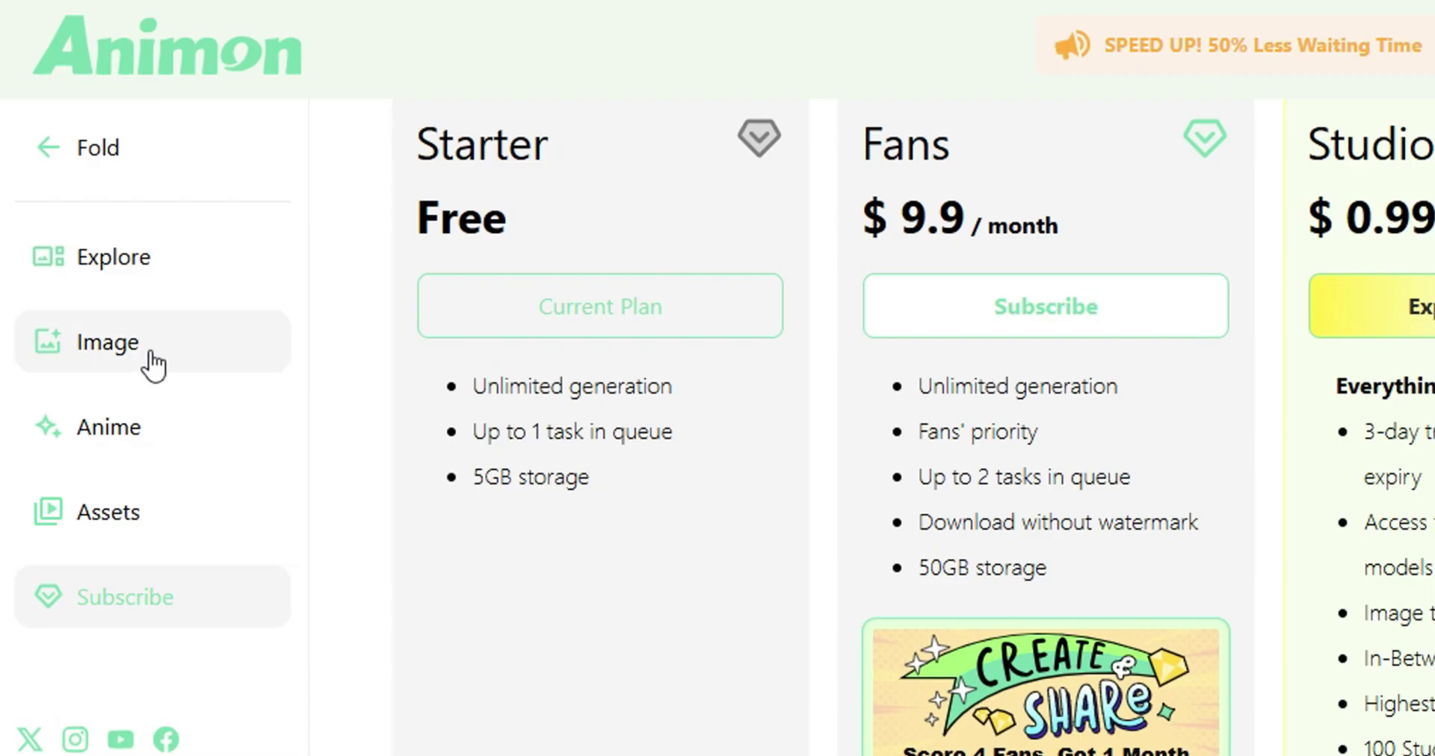
click(153, 364)
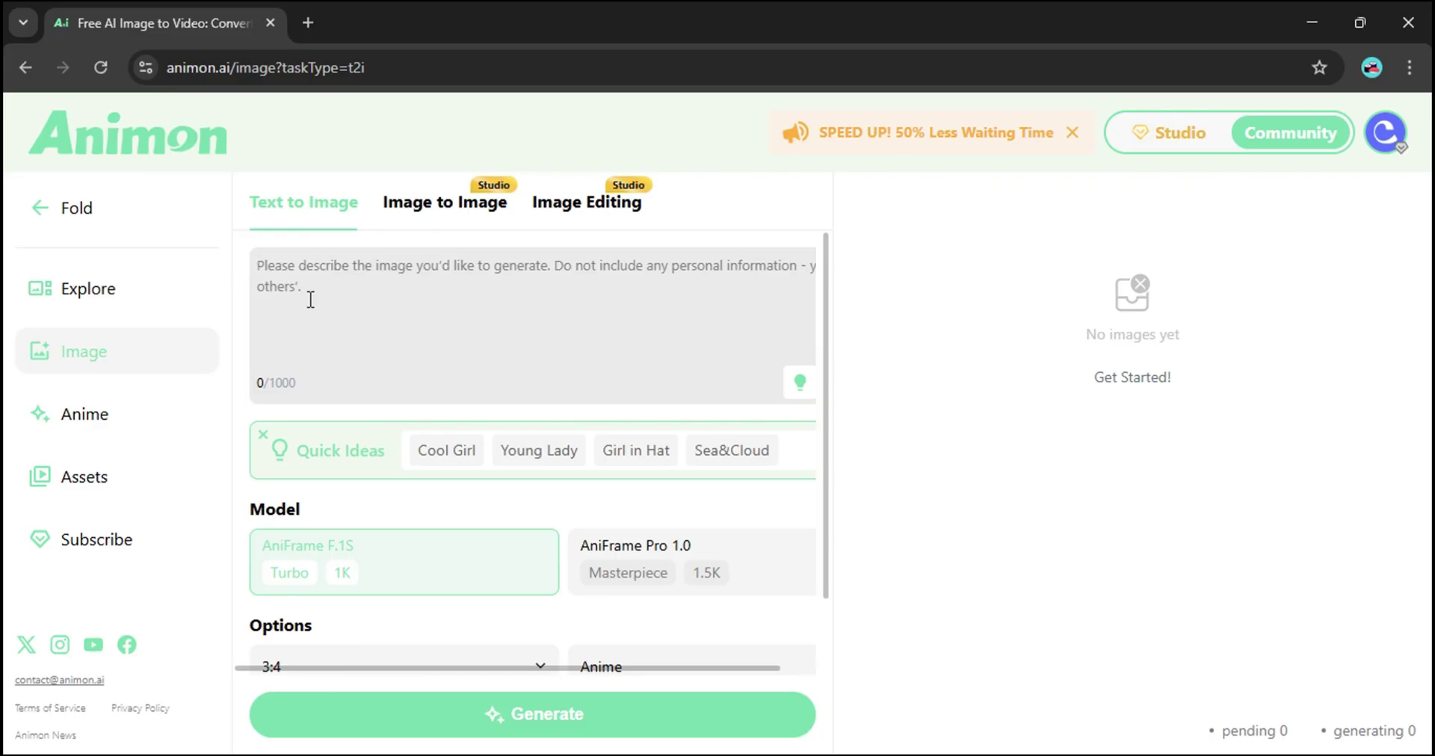
Describe the image as a dark skinned woman with short bobby straight hair, red lips, round sunglasses, green croptop and wraparound, walking in a paddy field.
click(310, 299)
text(dark skinned woman with short)
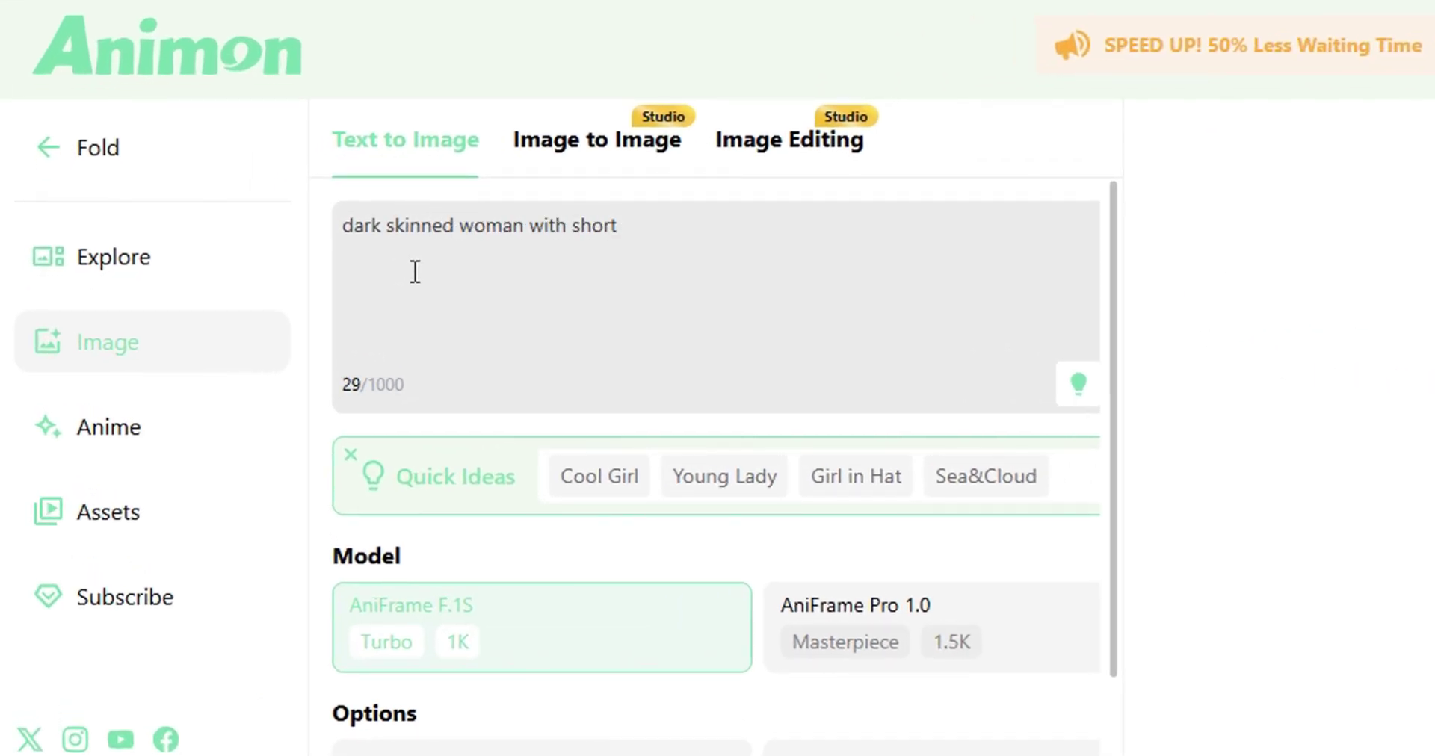
text( bobby straight hair, red lip)
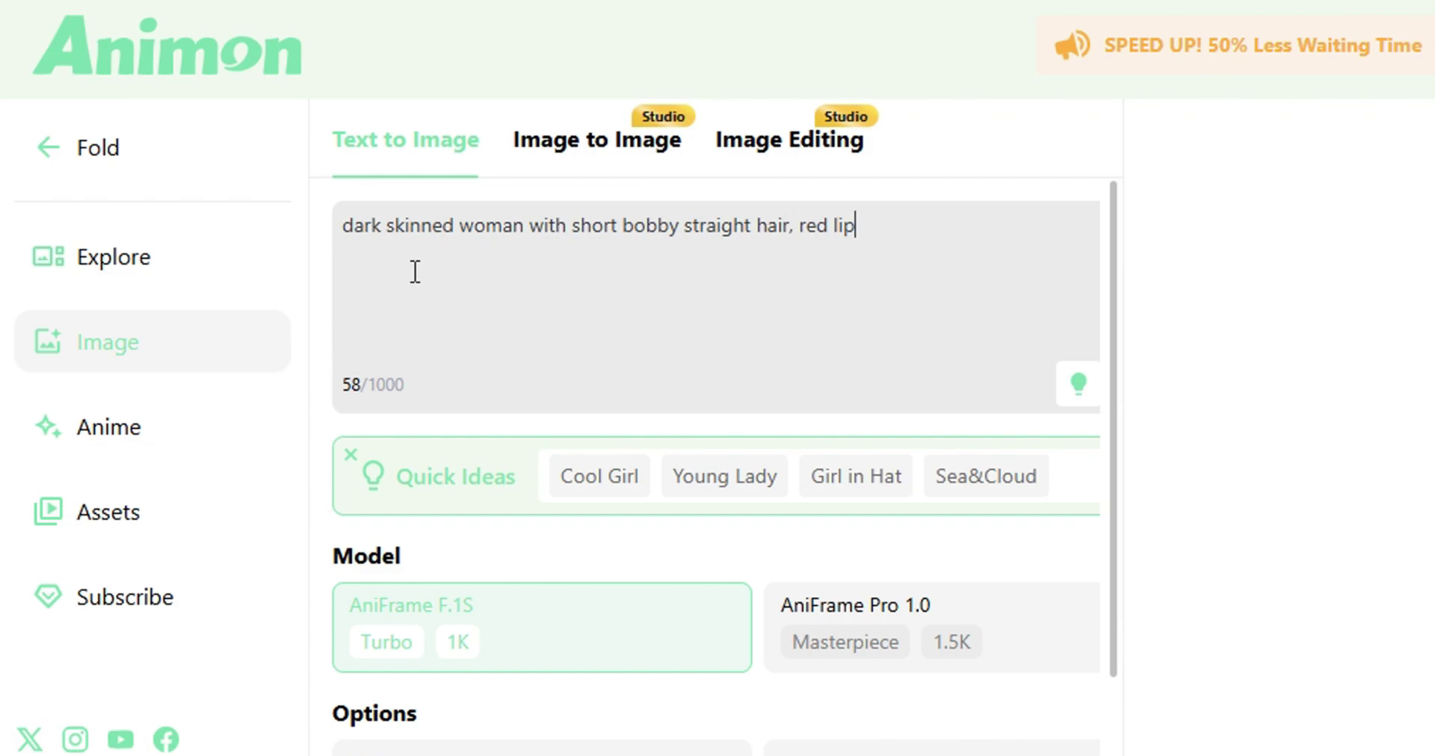
text(s, round sunglasses, wearing gr)
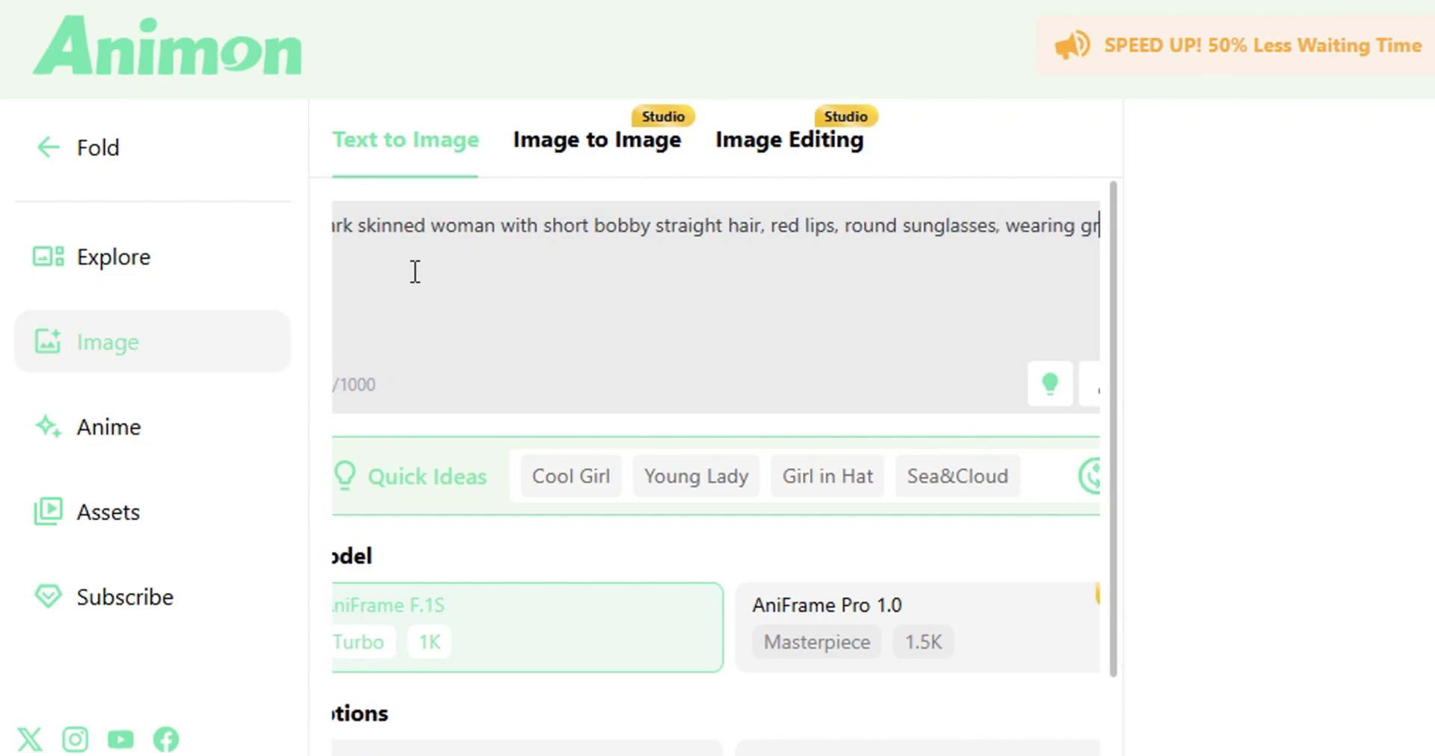
text(een st croptop with long sleeves and round neck,)
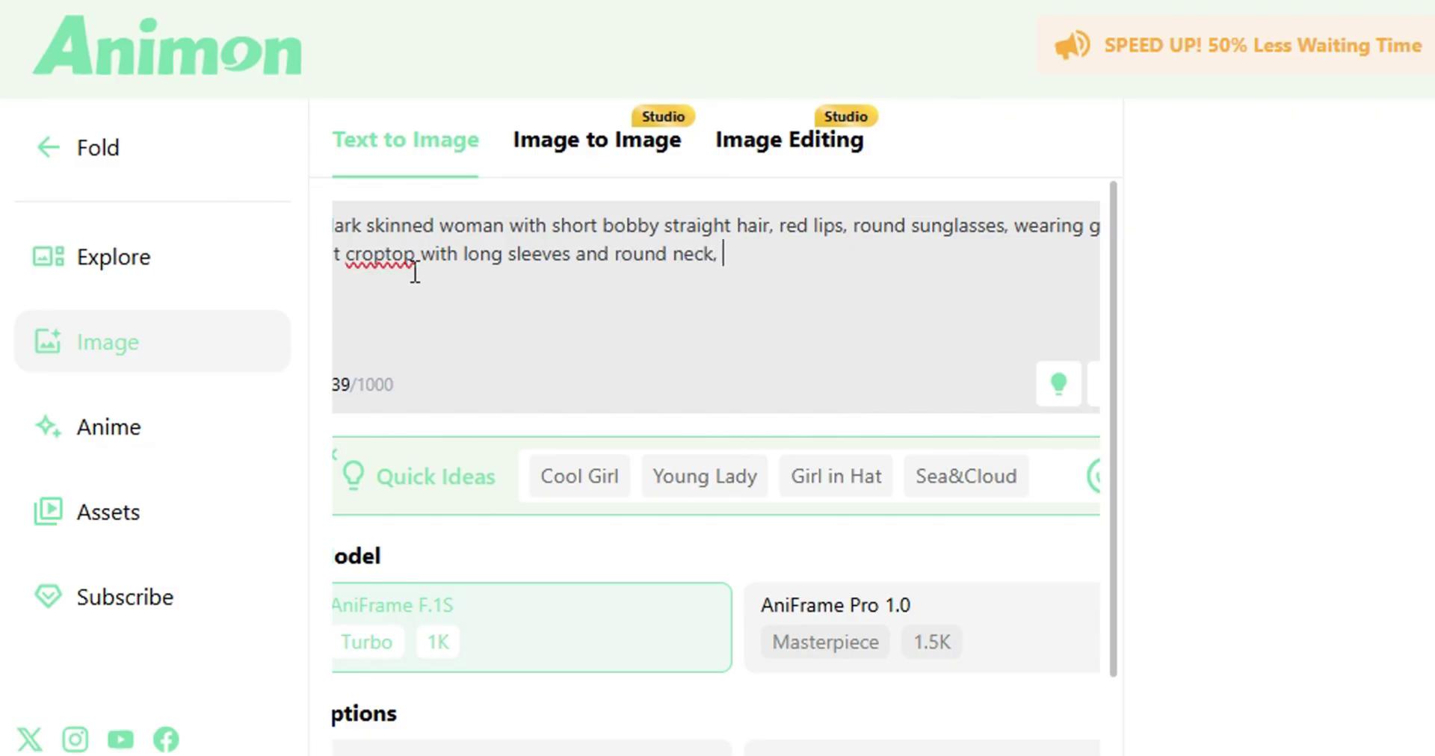
text( green long and tight lower body wrapar)
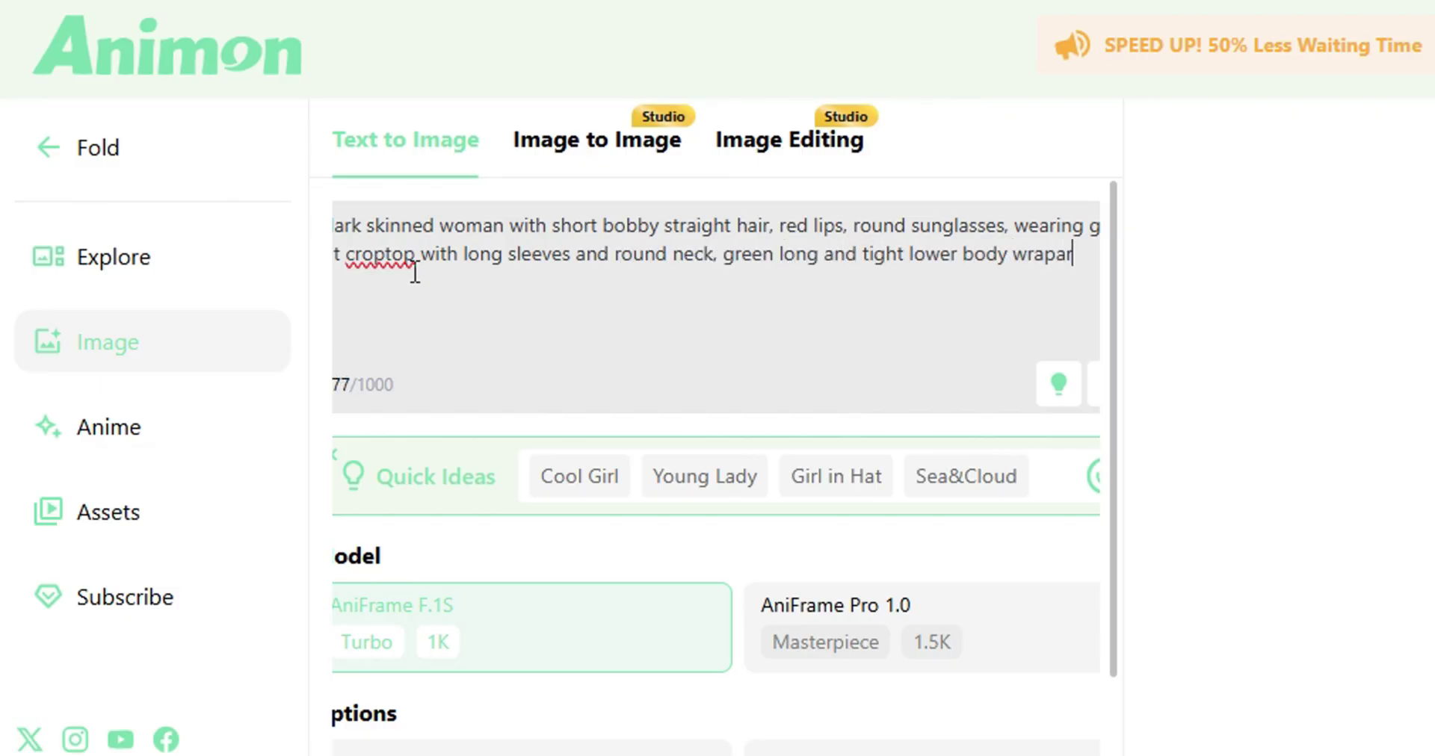
text(ound skirt, midriff is exposed and she has some c)
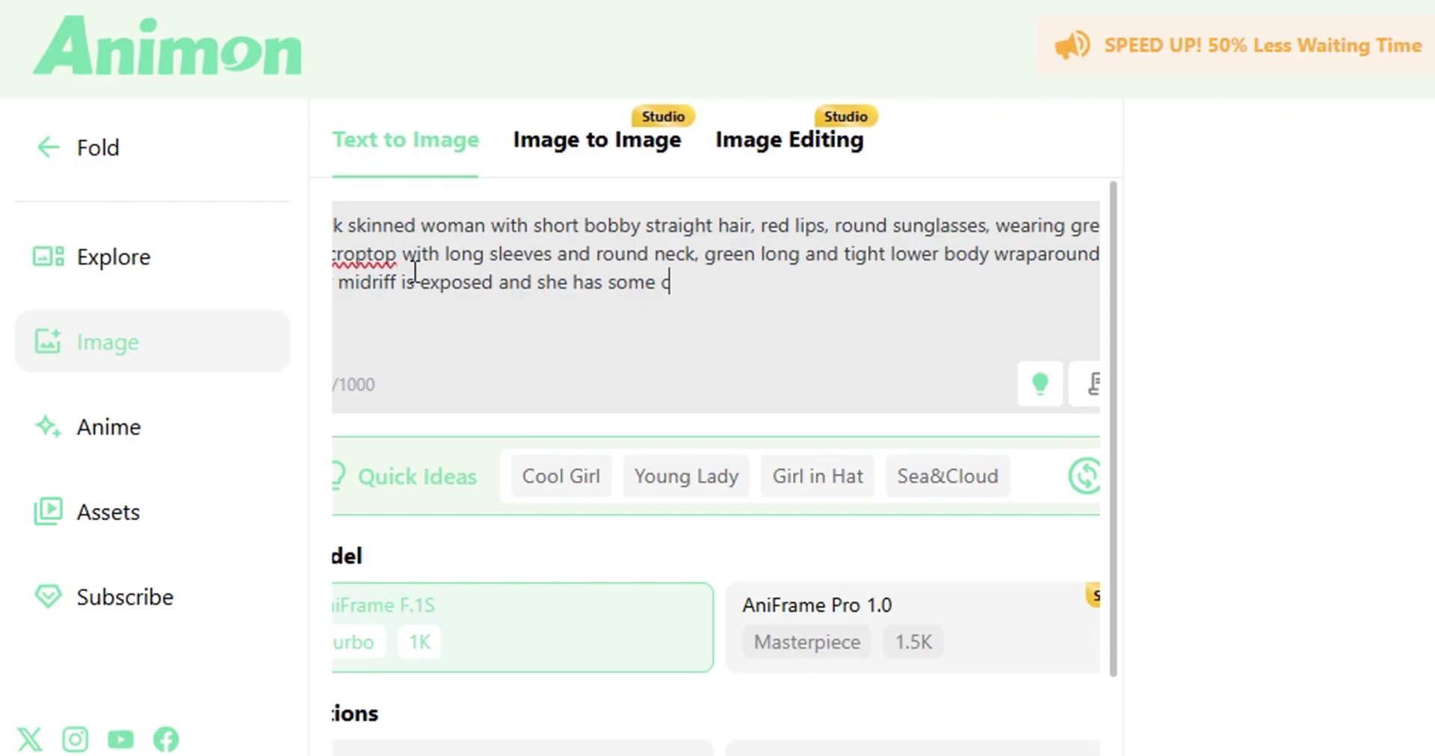
text(urves, she is walking in a paddy field)
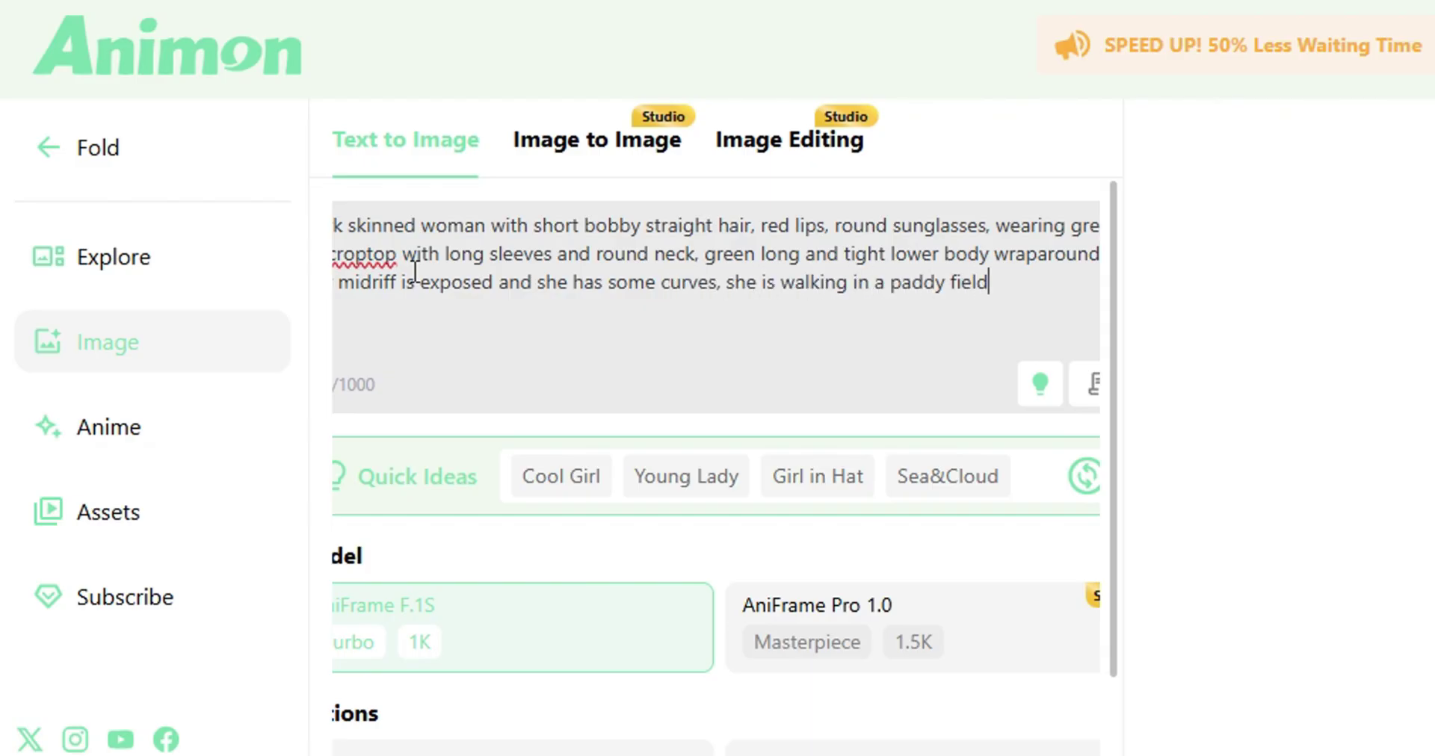
Set the image ratio to 16:9, keep the Anime style, and generate one image with the AniFrame F.1S model.
scroll(416, 272, down, 2)
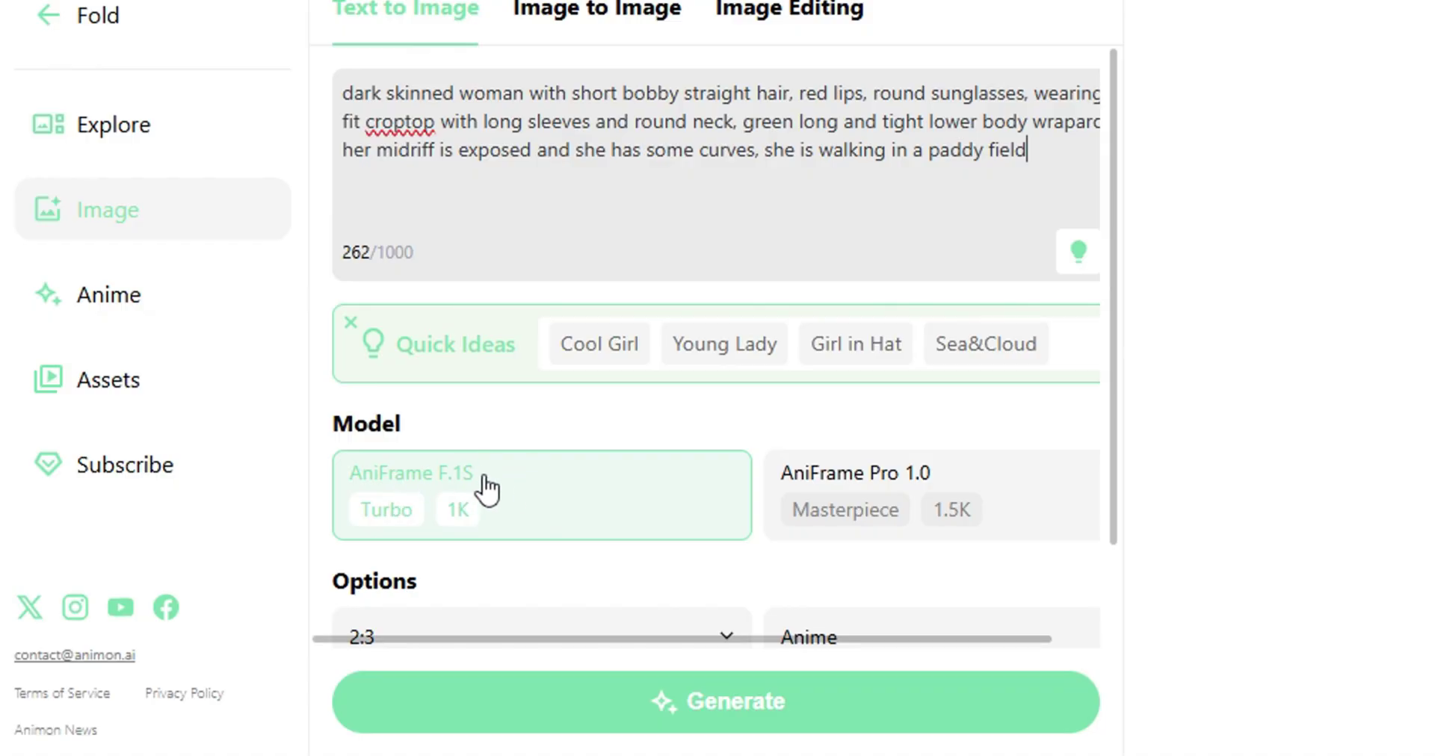
scroll(502, 486, down, 2)
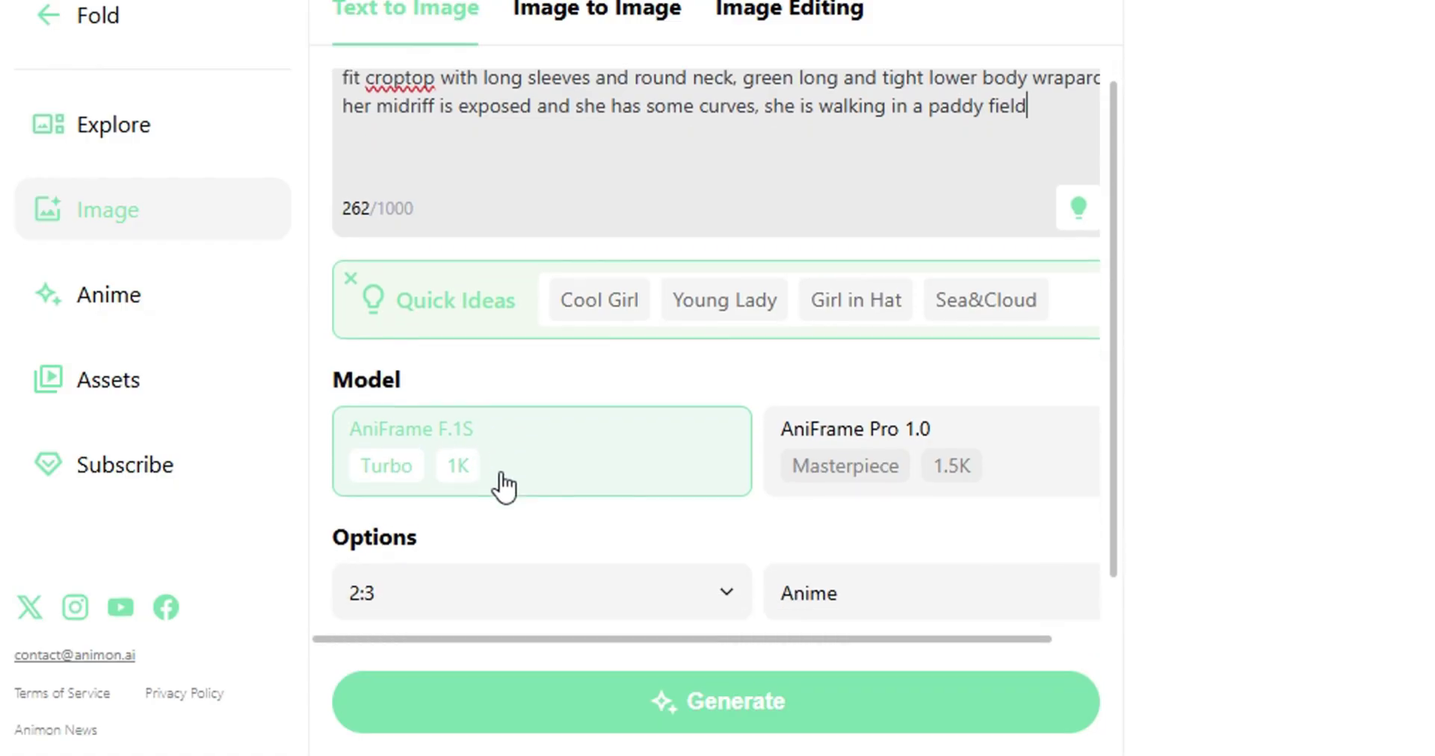
click(503, 514)
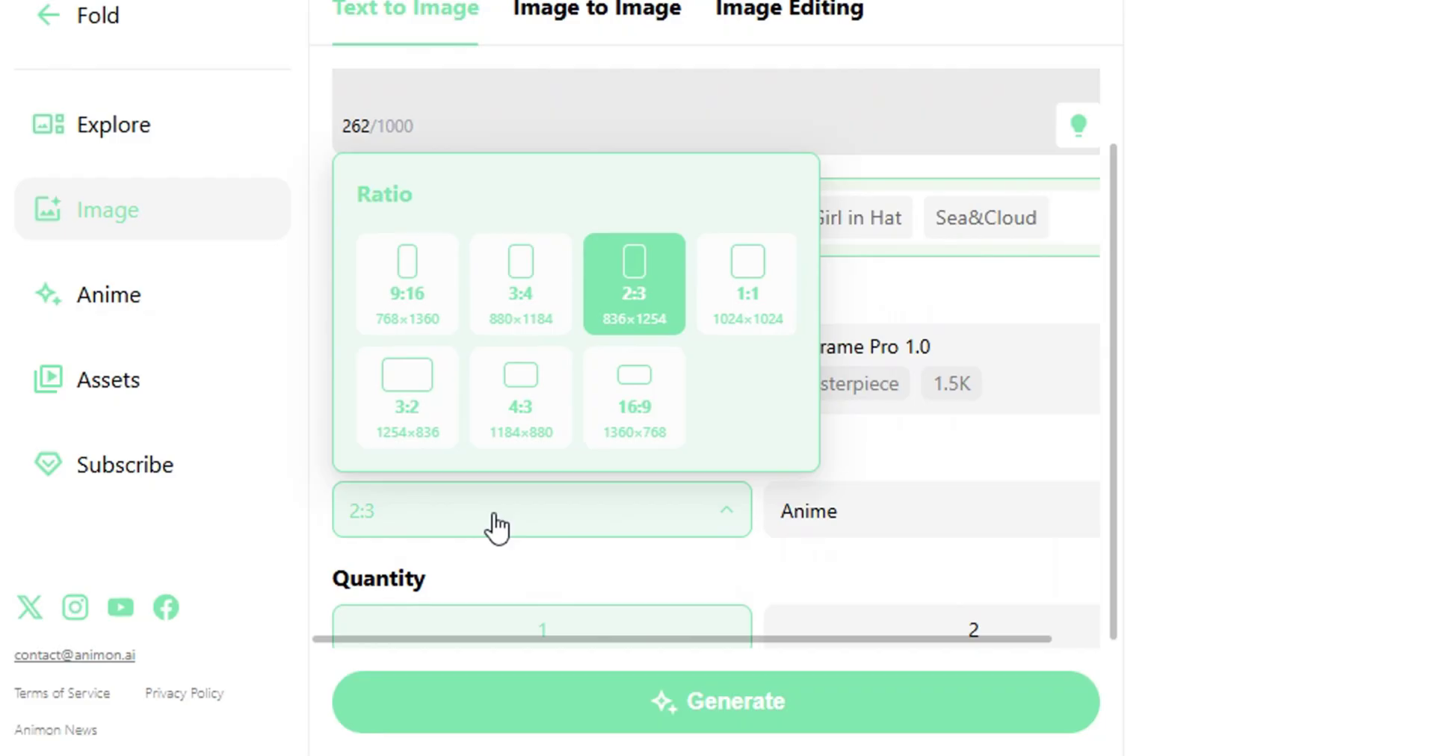
click(649, 409)
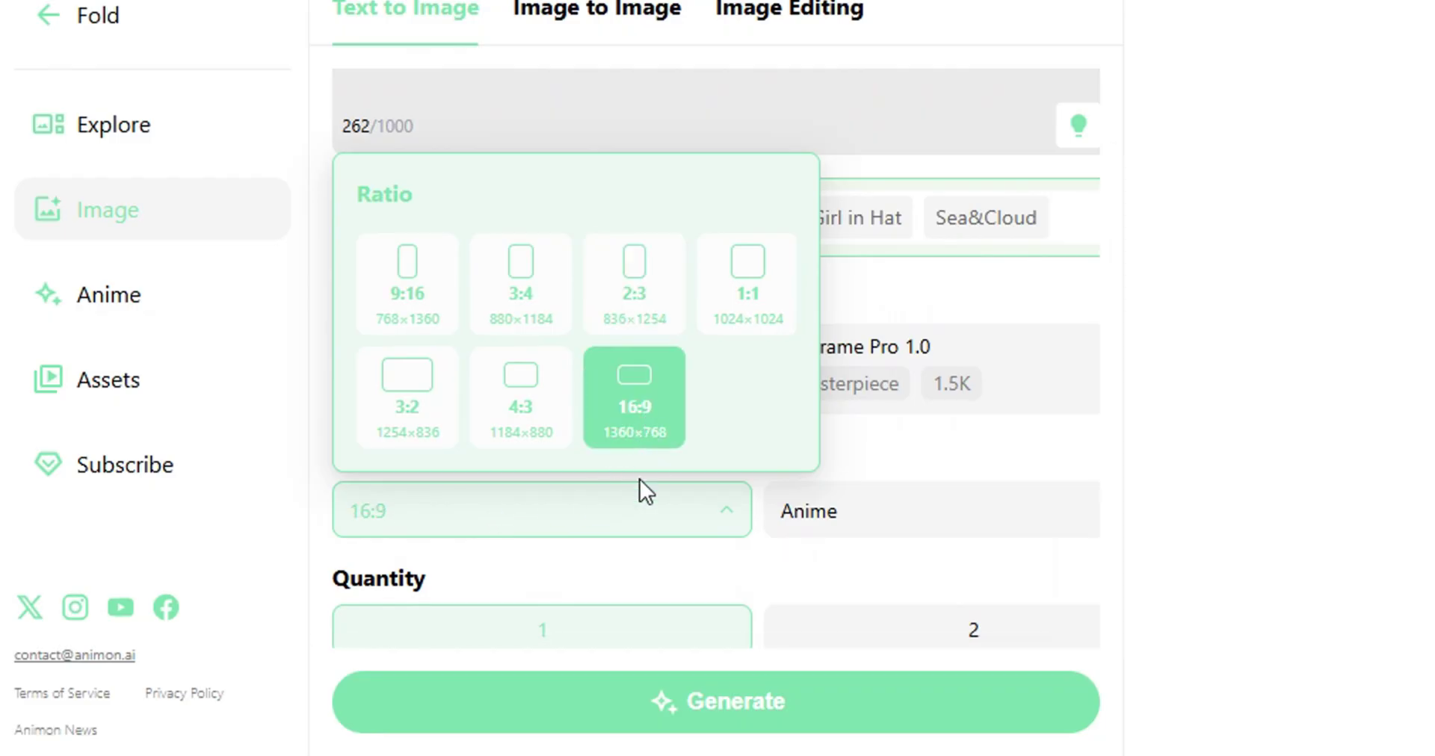
click(911, 532)
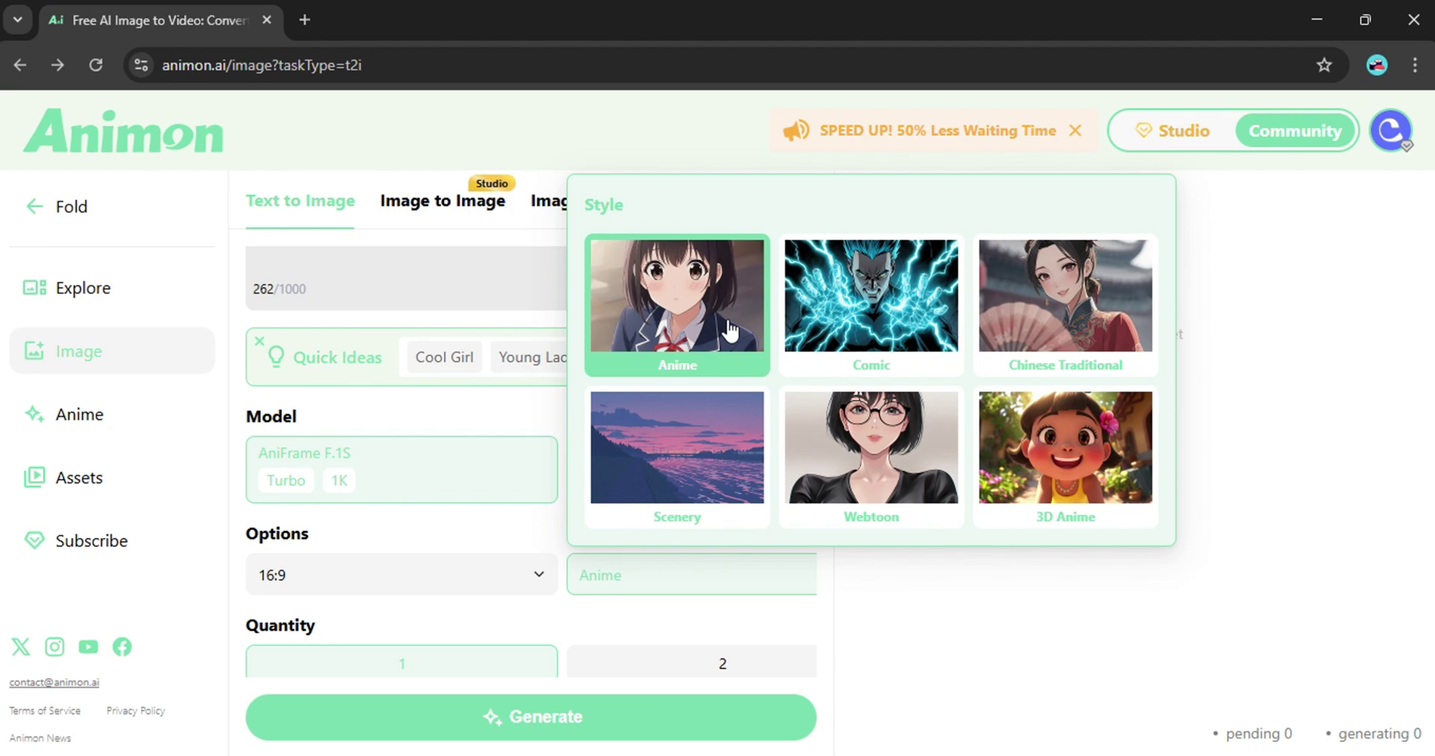
click(513, 545)
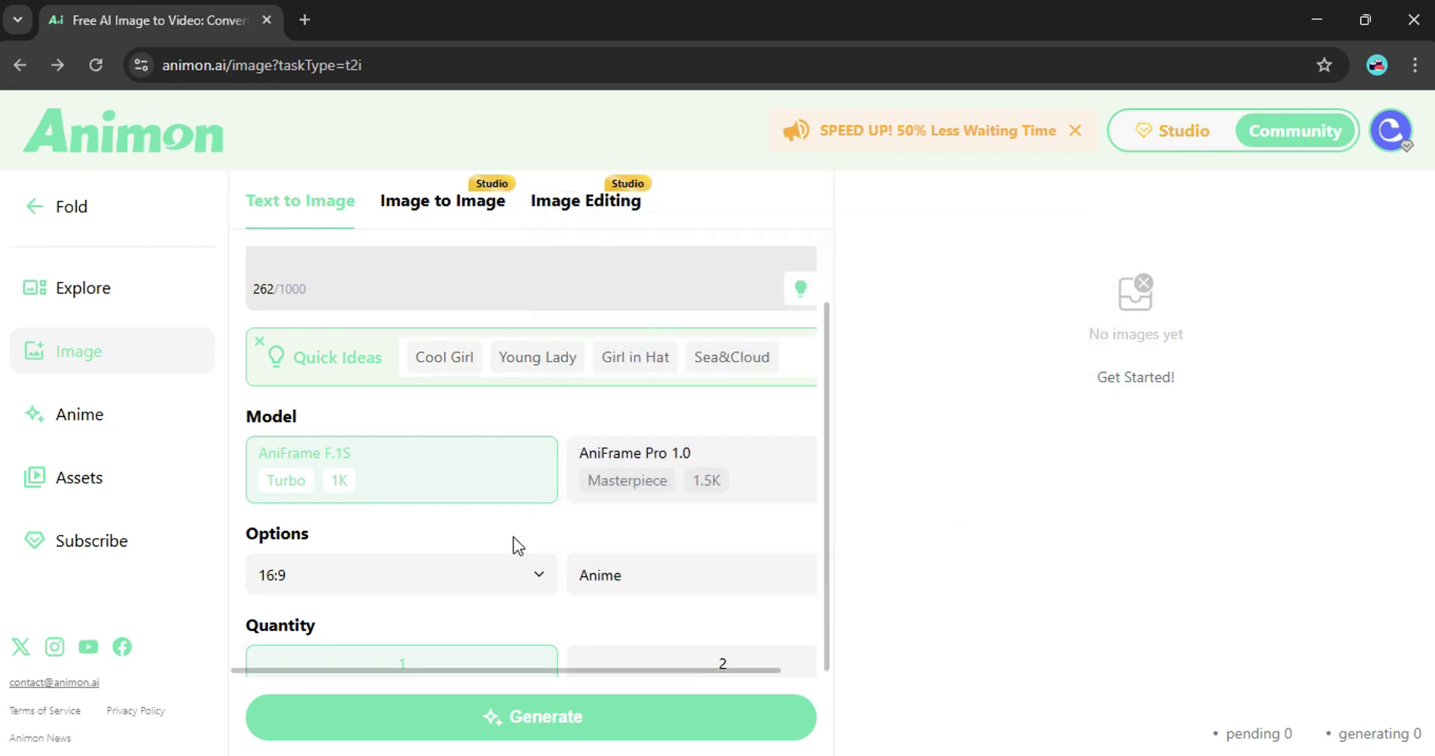
click(517, 727)
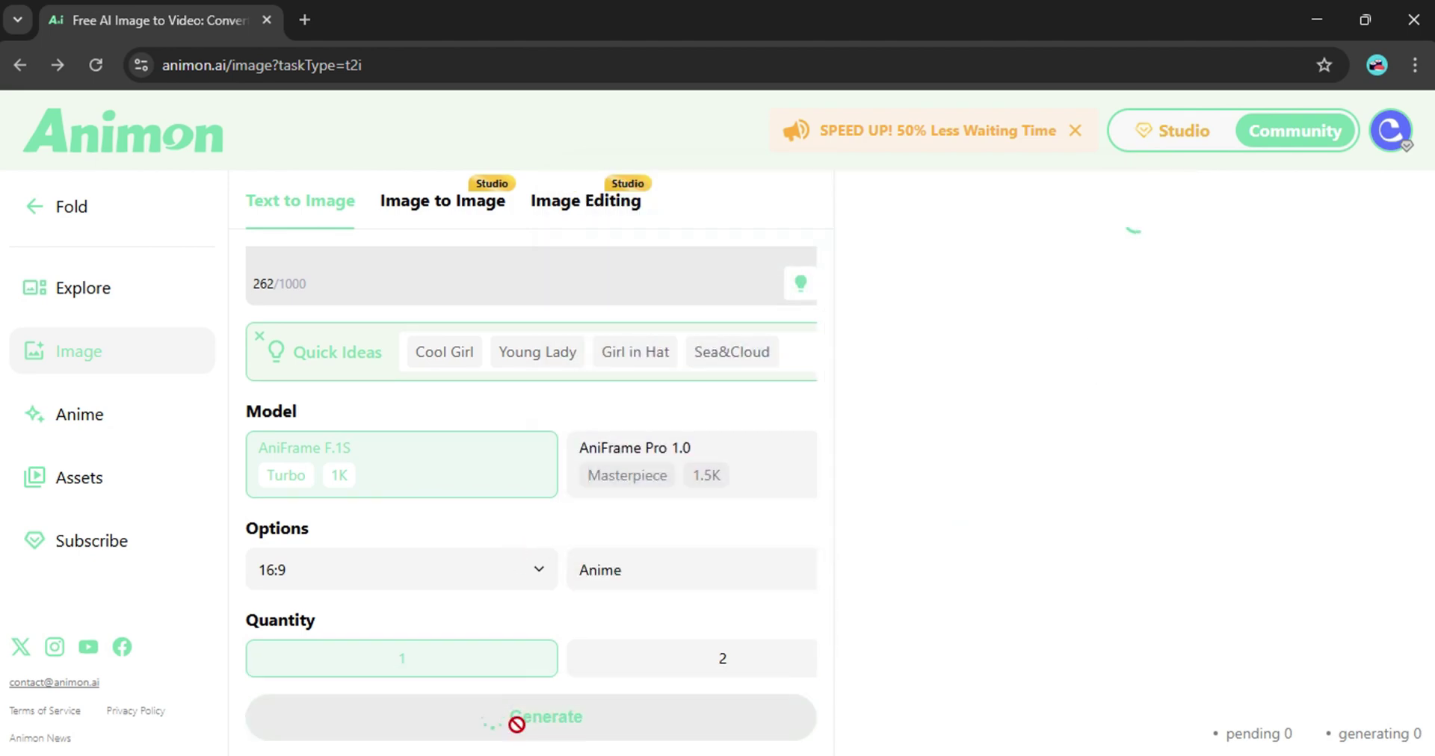
Generate an anime from the created image with the prompt "The woman is calm and walking through the paddy field".
click(1028, 329)
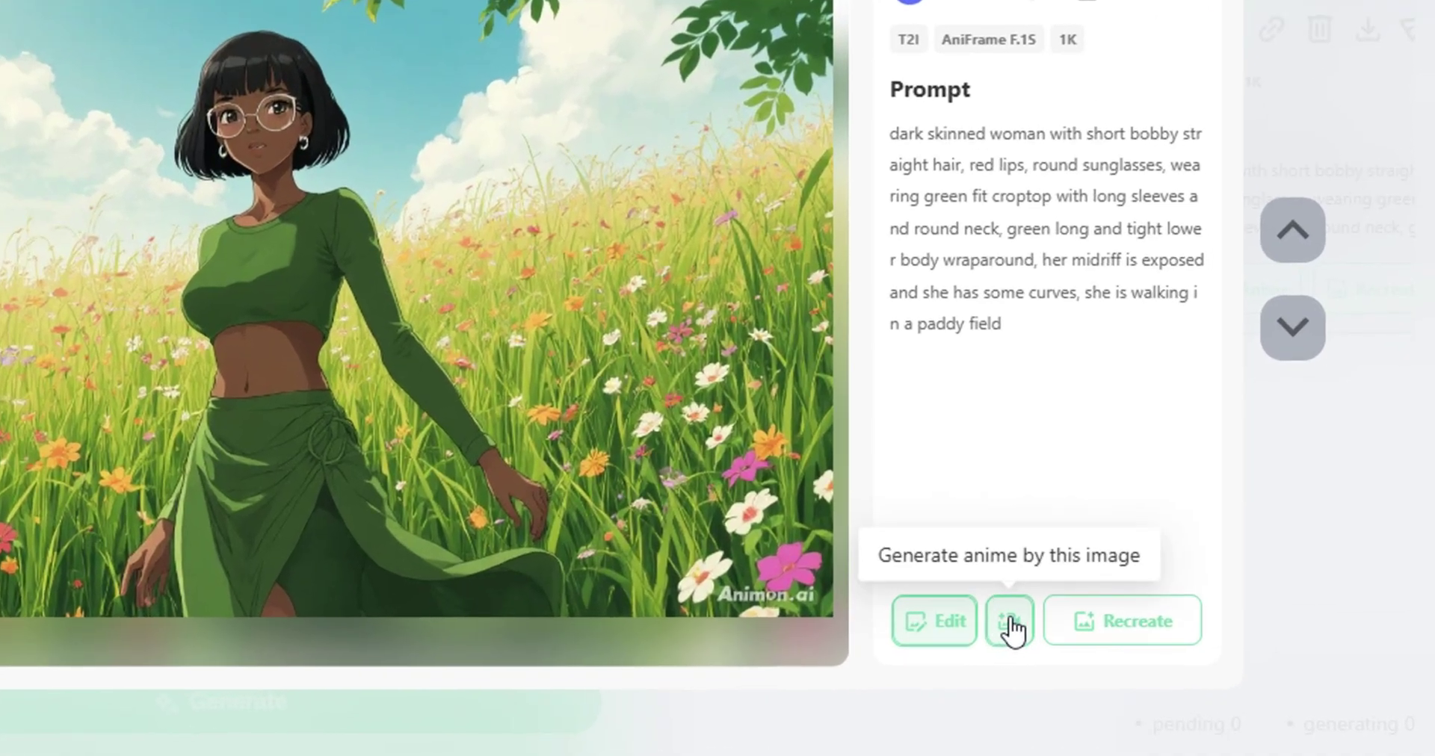
click(1010, 619)
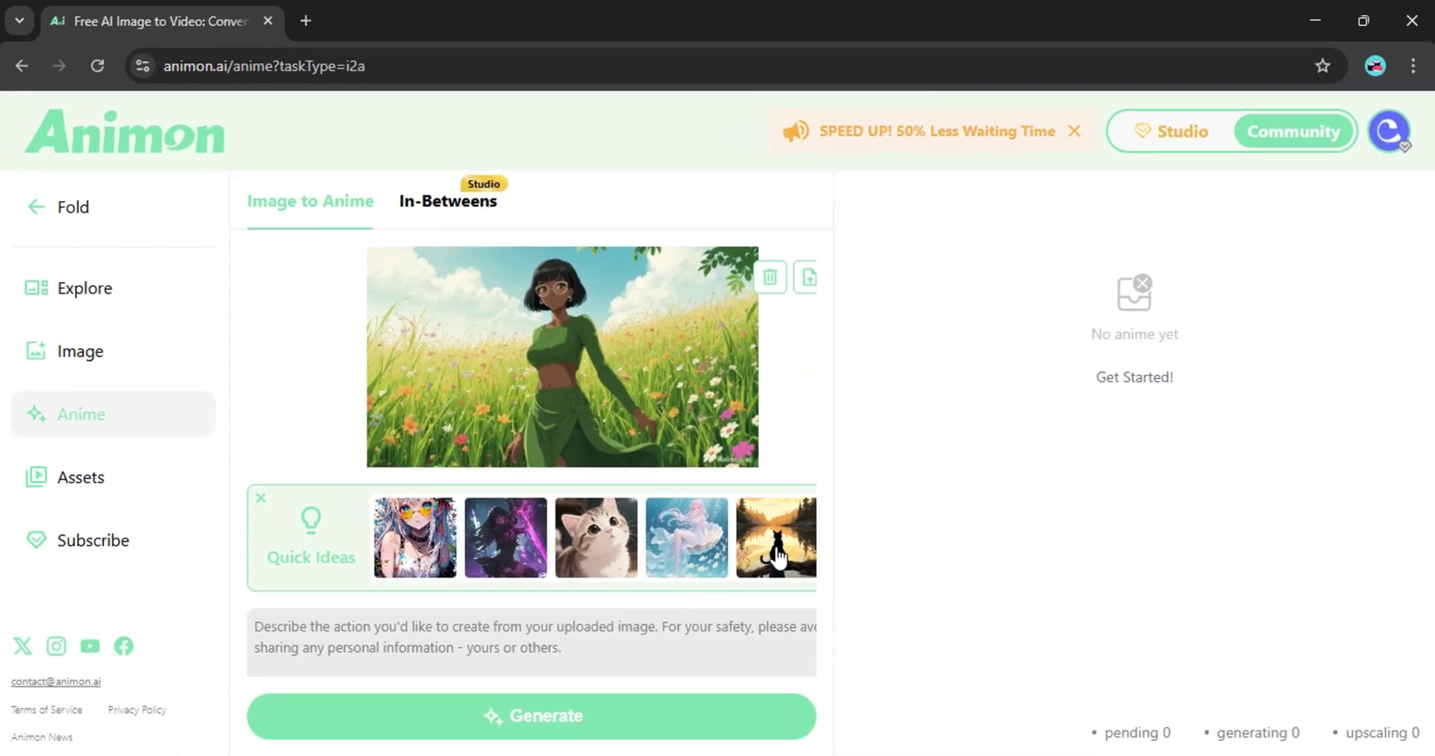
drag(827, 434, 811, 545)
click(438, 423)
text(Th)
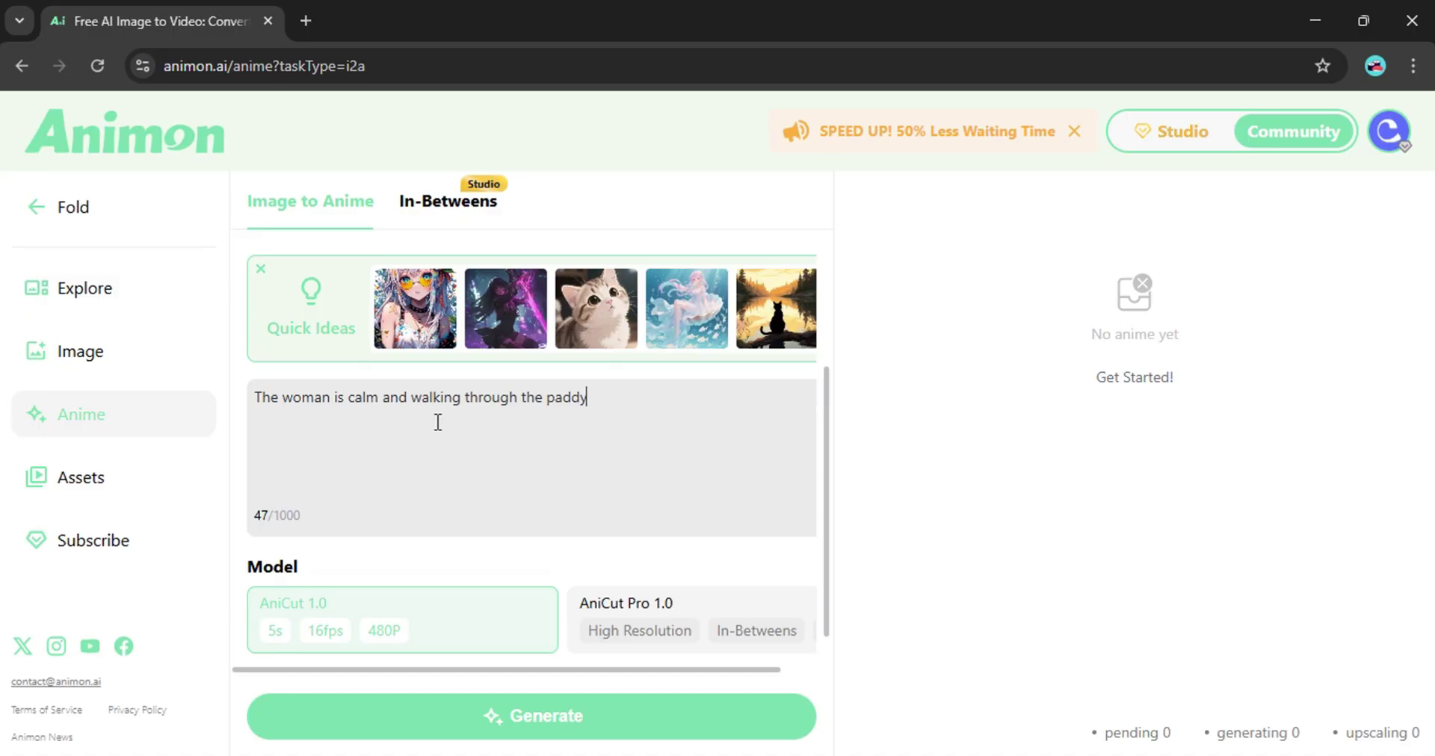
scroll(437, 458, down, 1)
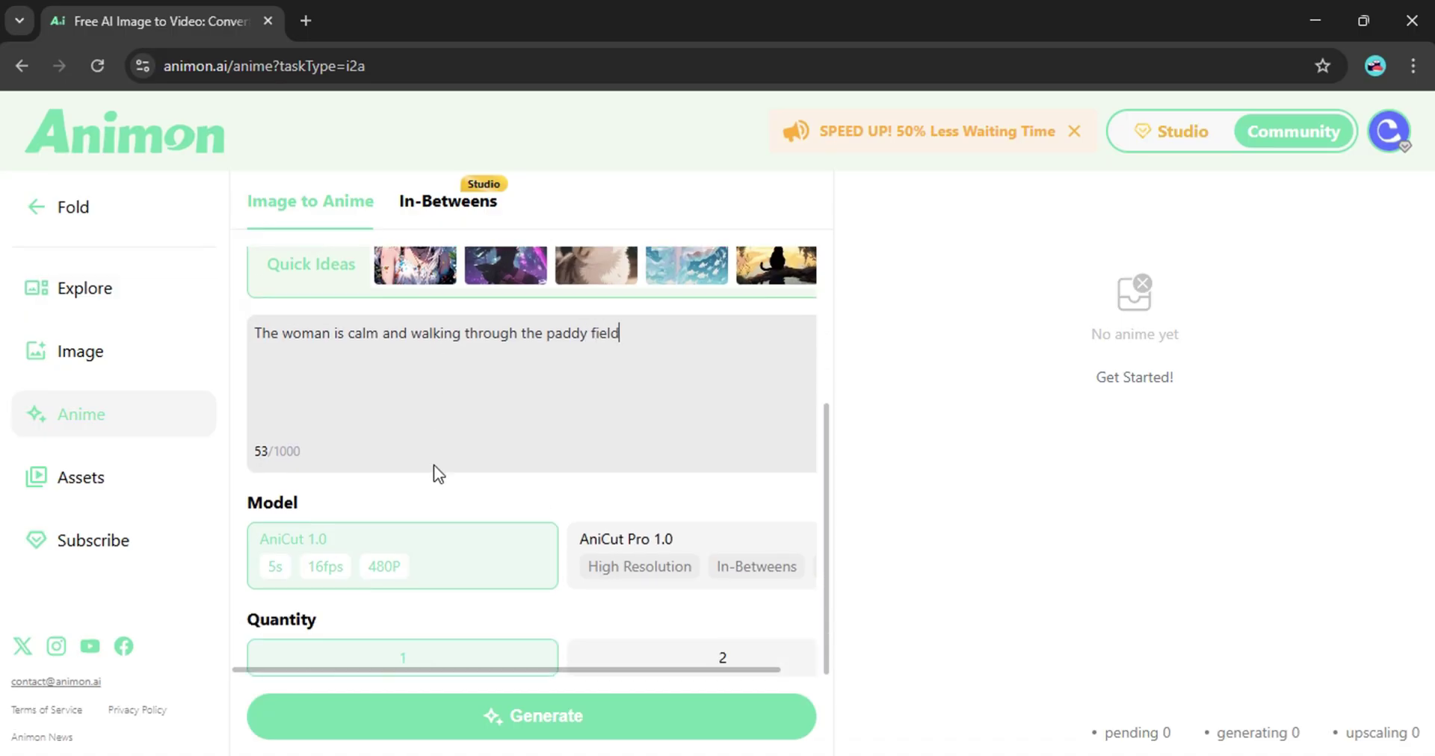
click(490, 724)
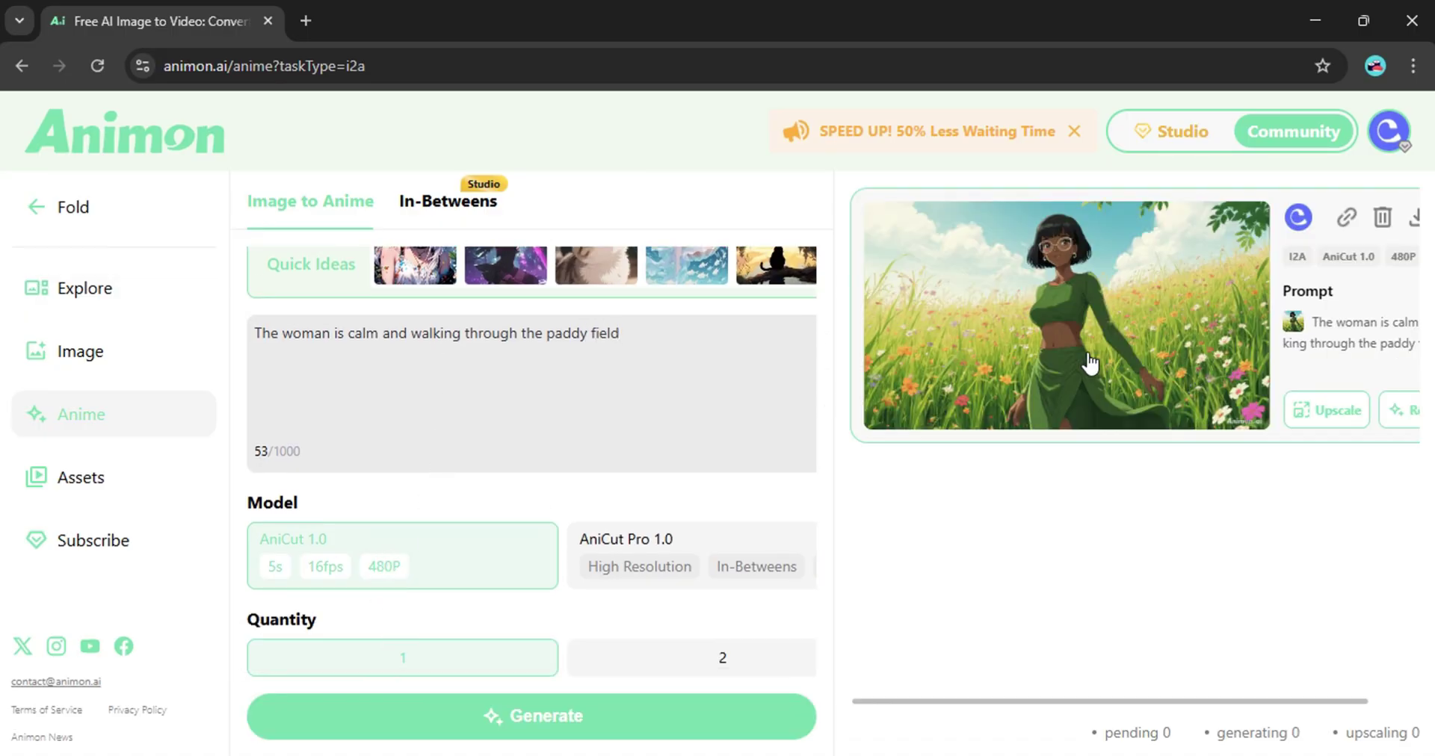
Open the generated anime of the woman and play it.
click(1086, 362)
click(587, 423)
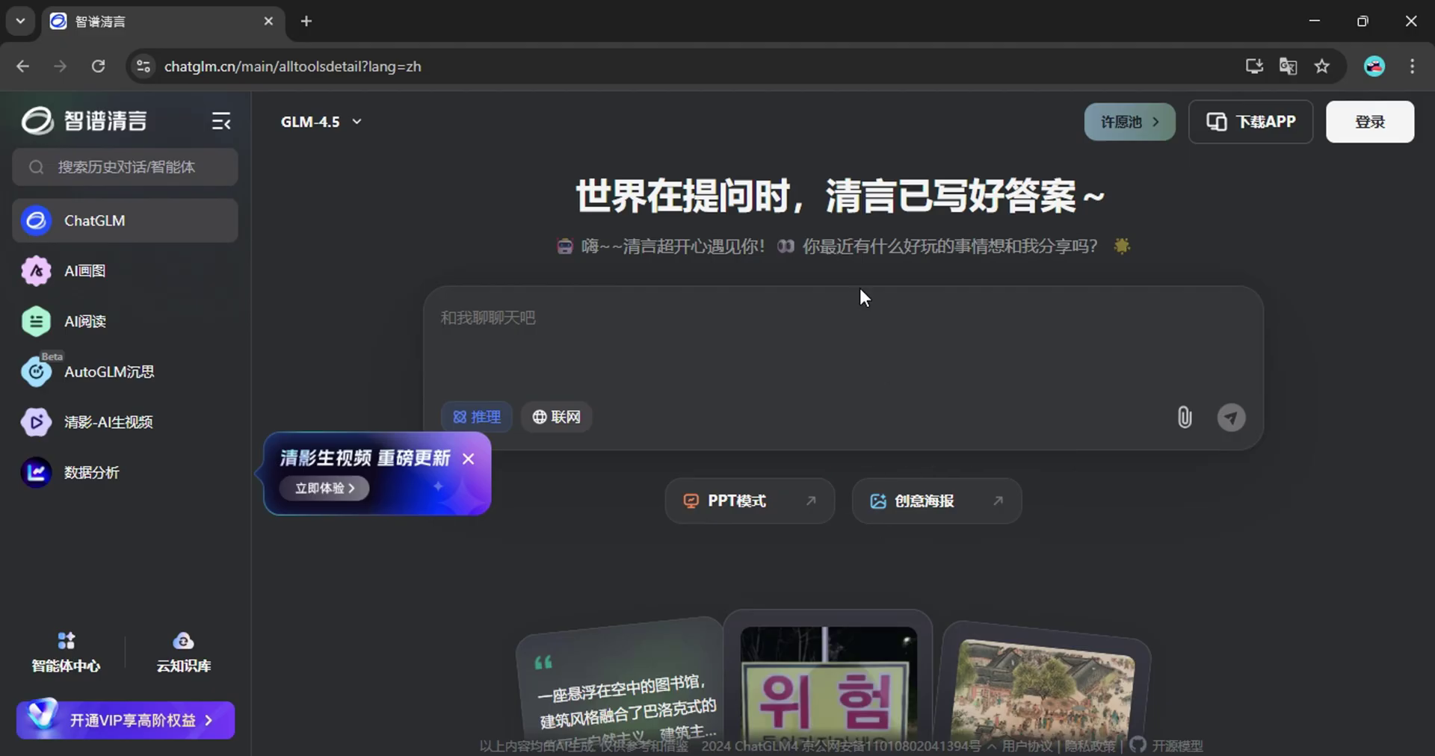
Open the ChatGLM login form and copy a temporary United States phone number from receive-smss.com.
click(1366, 128)
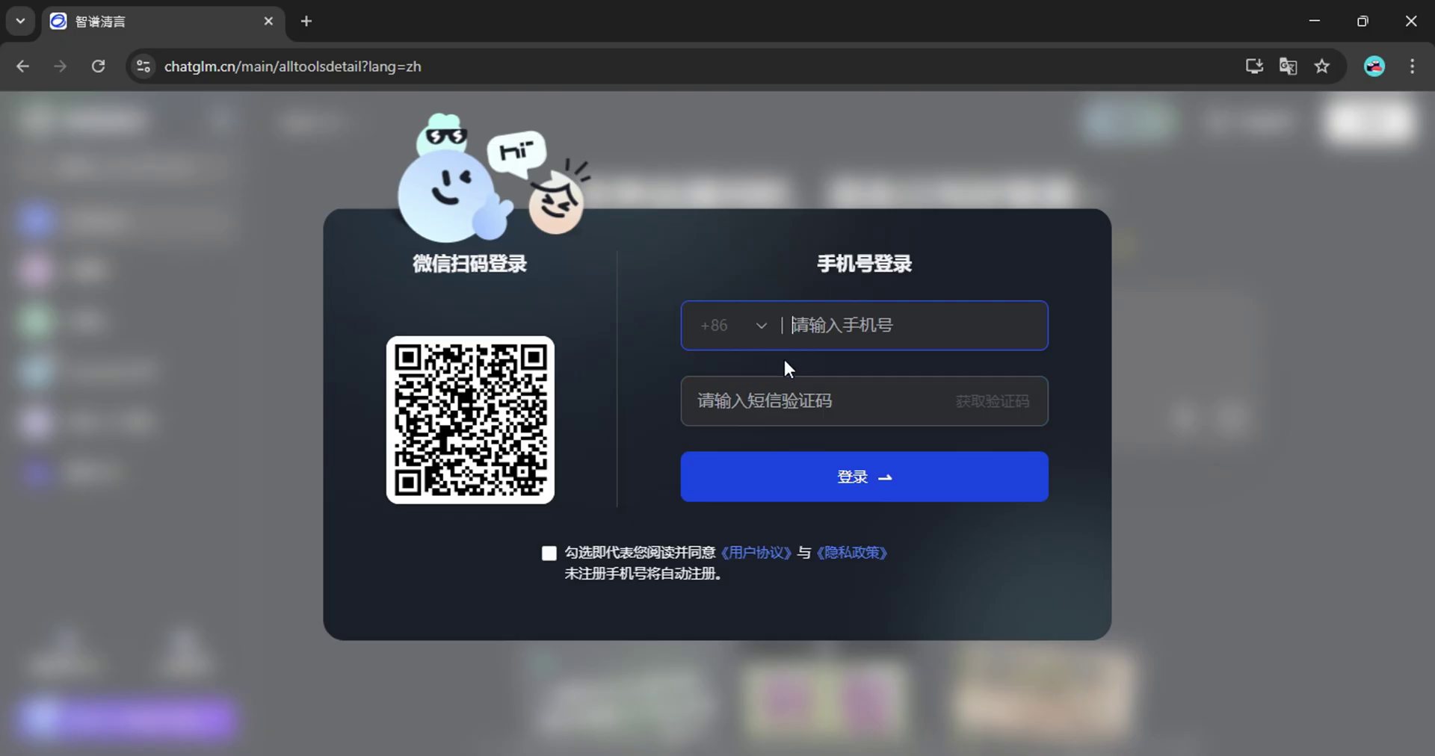
click(305, 21)
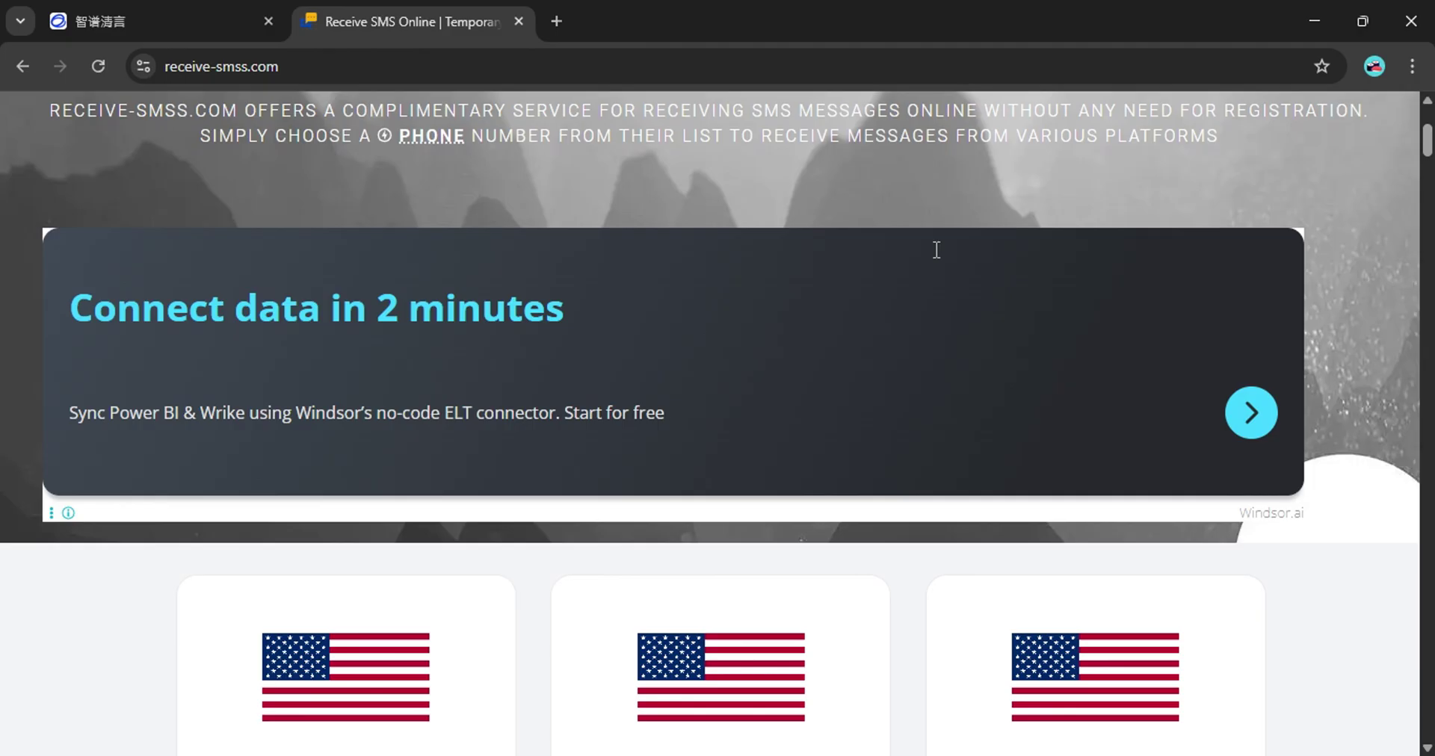
scroll(608, 378, down, 7)
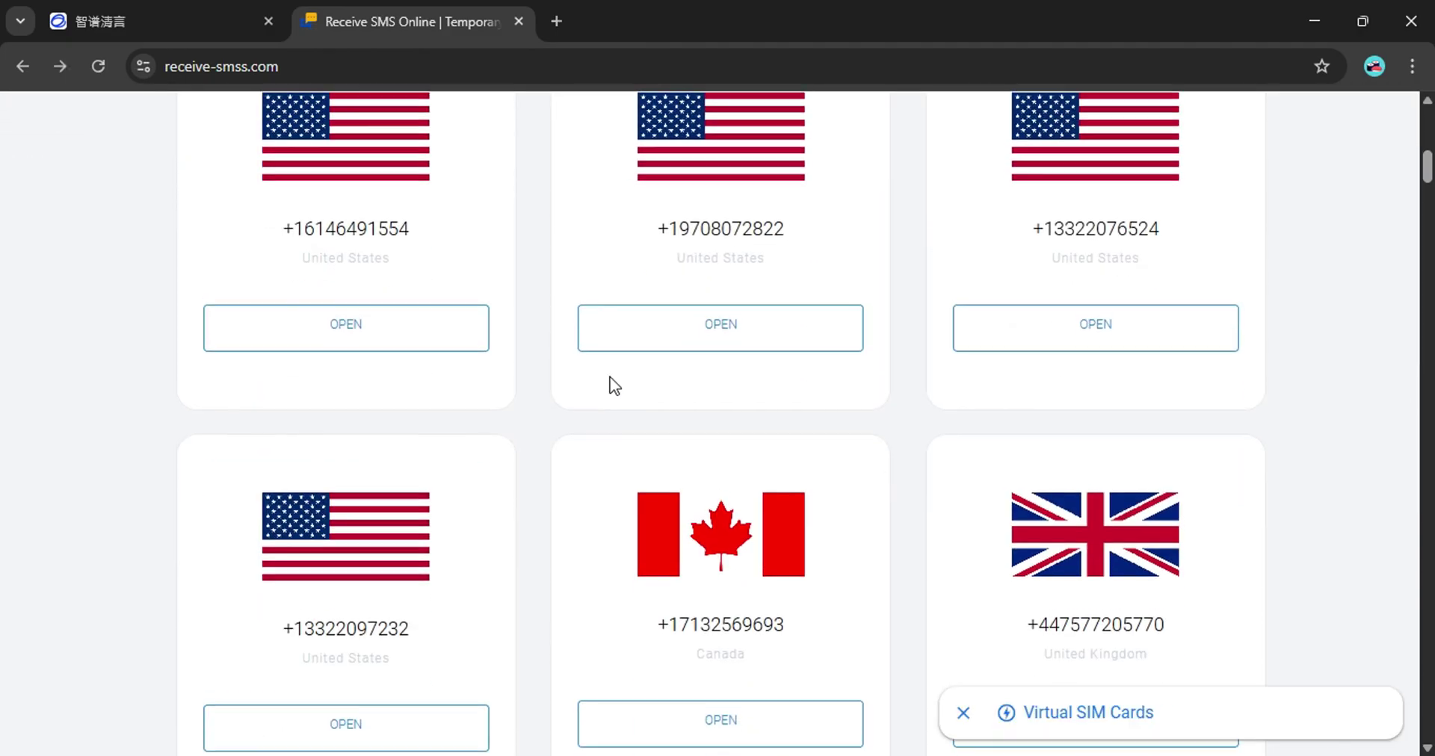
click(1120, 388)
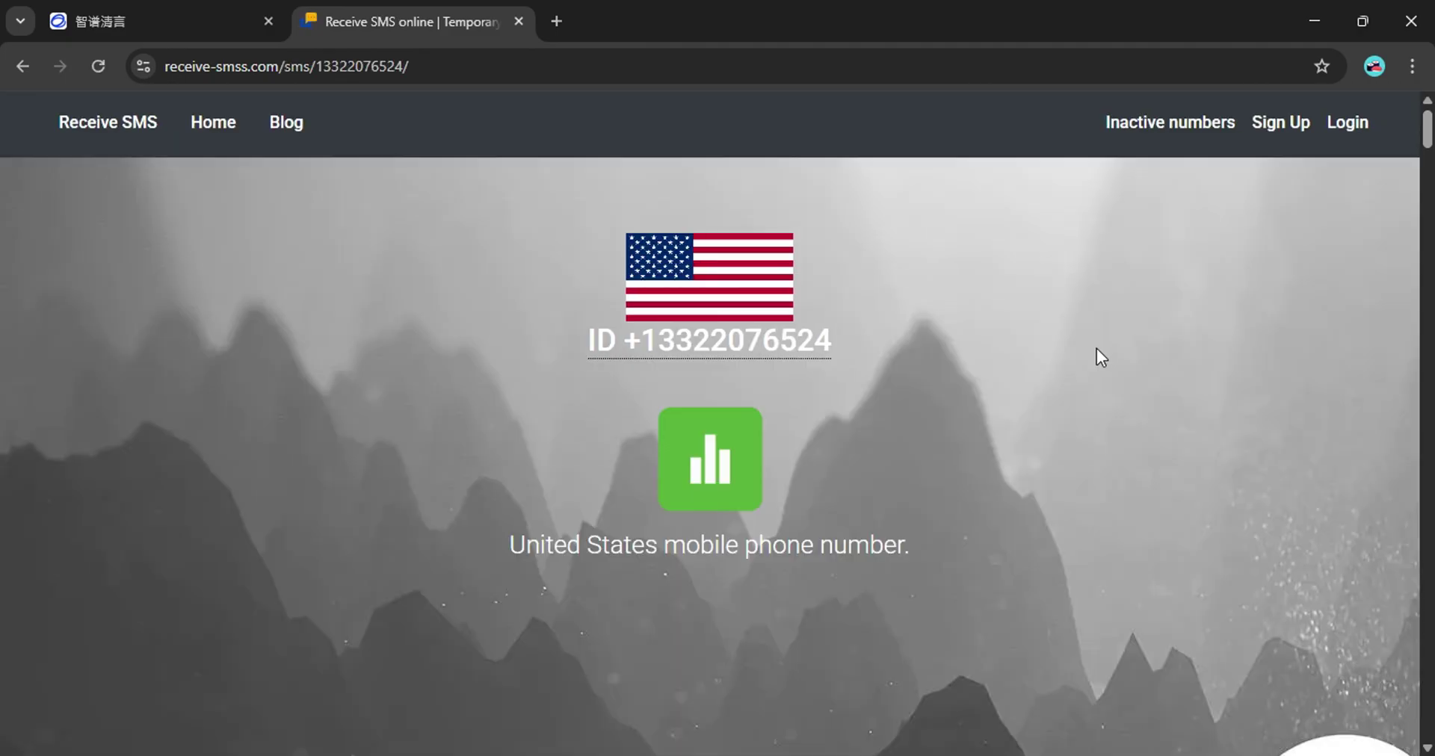
click(713, 328)
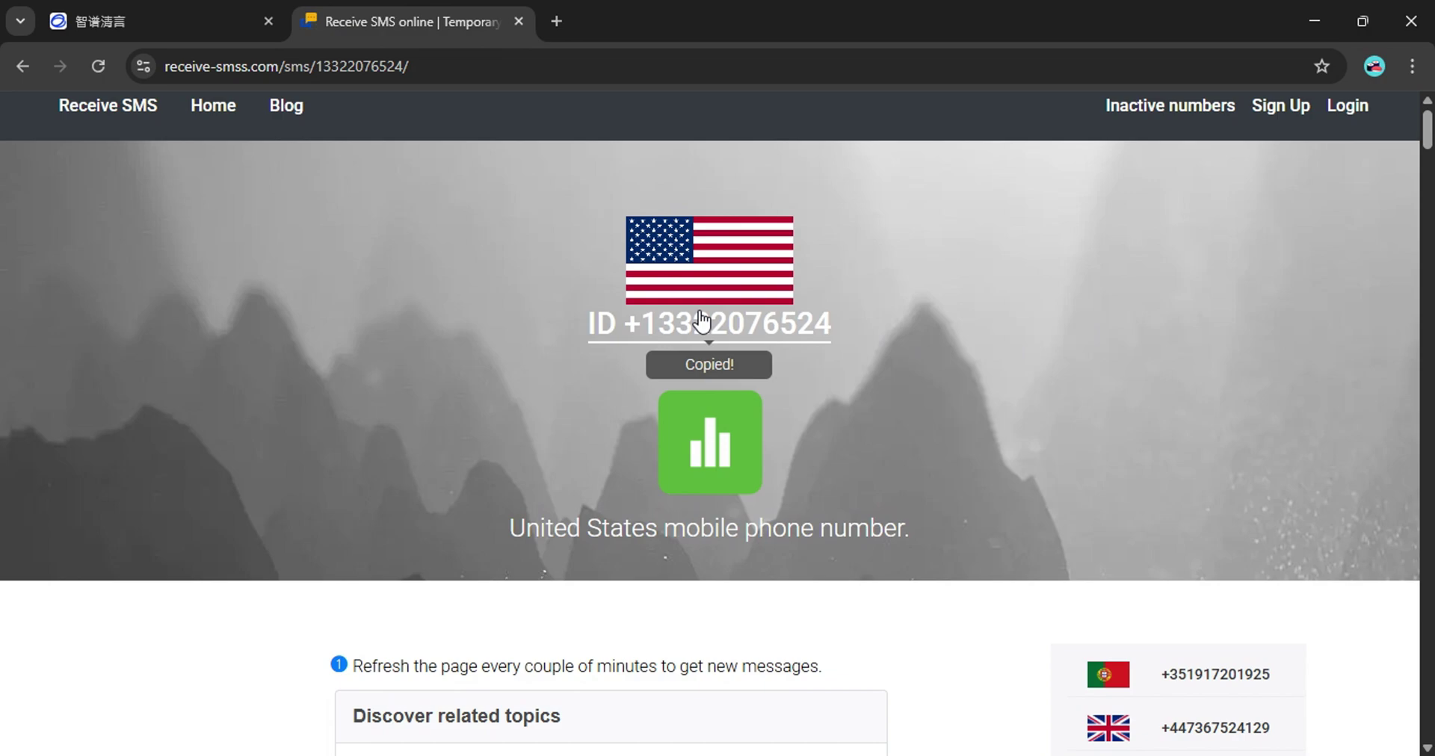
Enter the copied phone number in the ChatGLM login form, set the country code to +1, and request a verification code, completing the slider check.
click(209, 27)
key(ctrl+v)
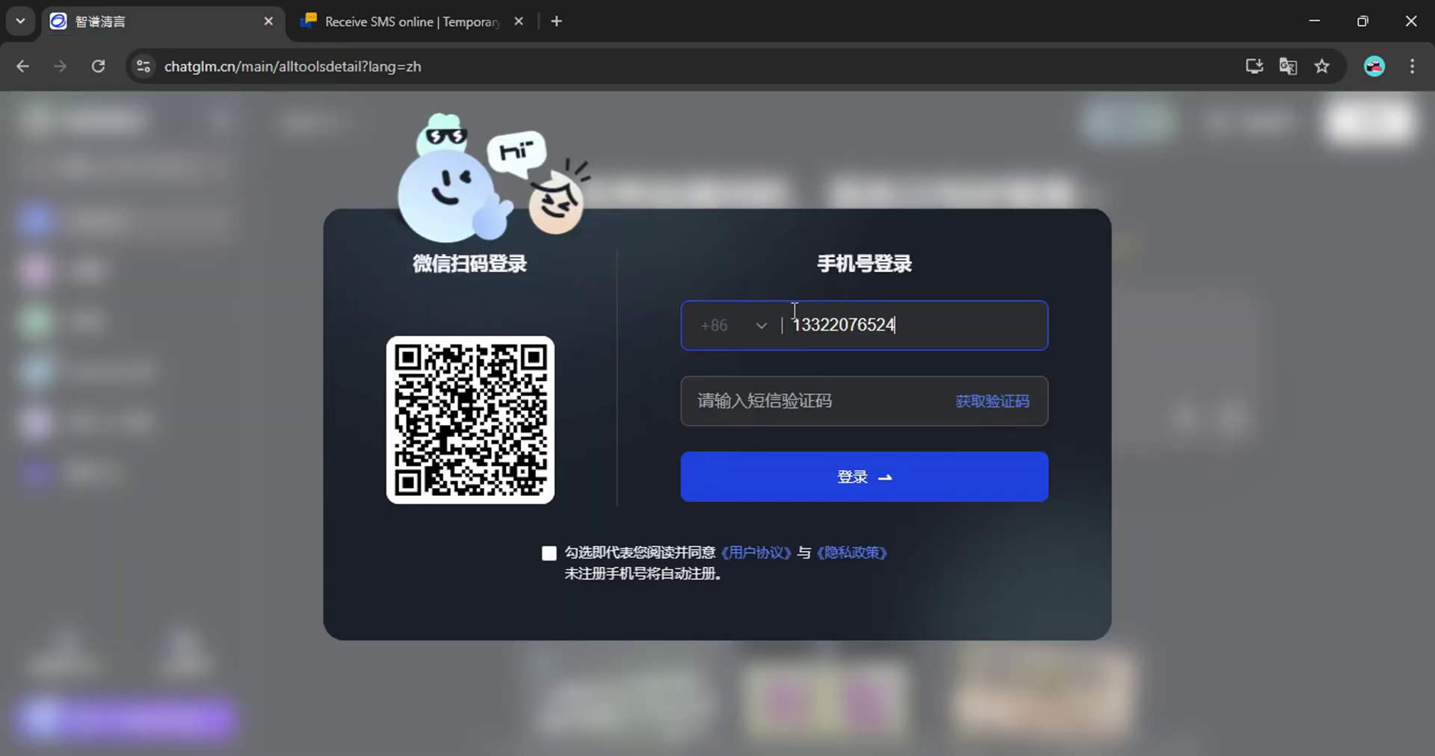
click(756, 327)
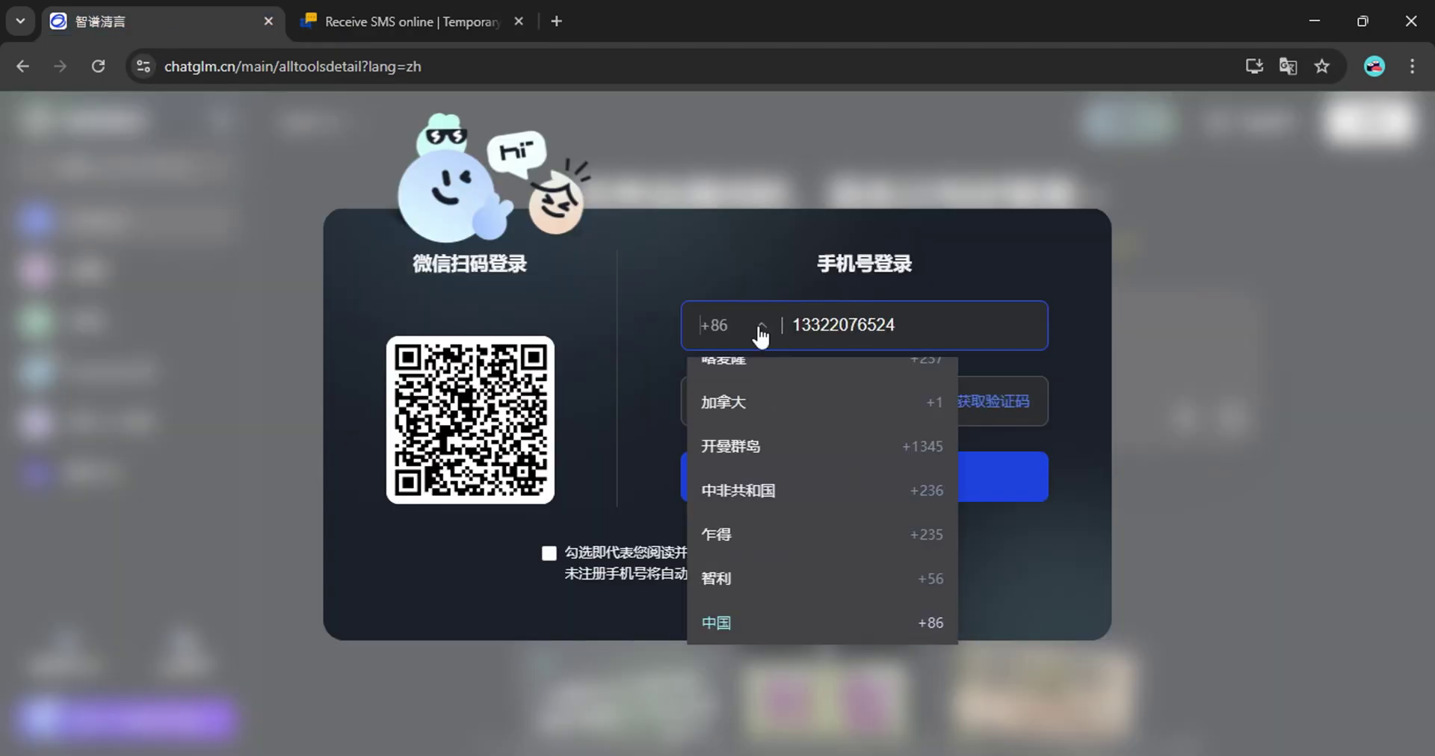
click(923, 417)
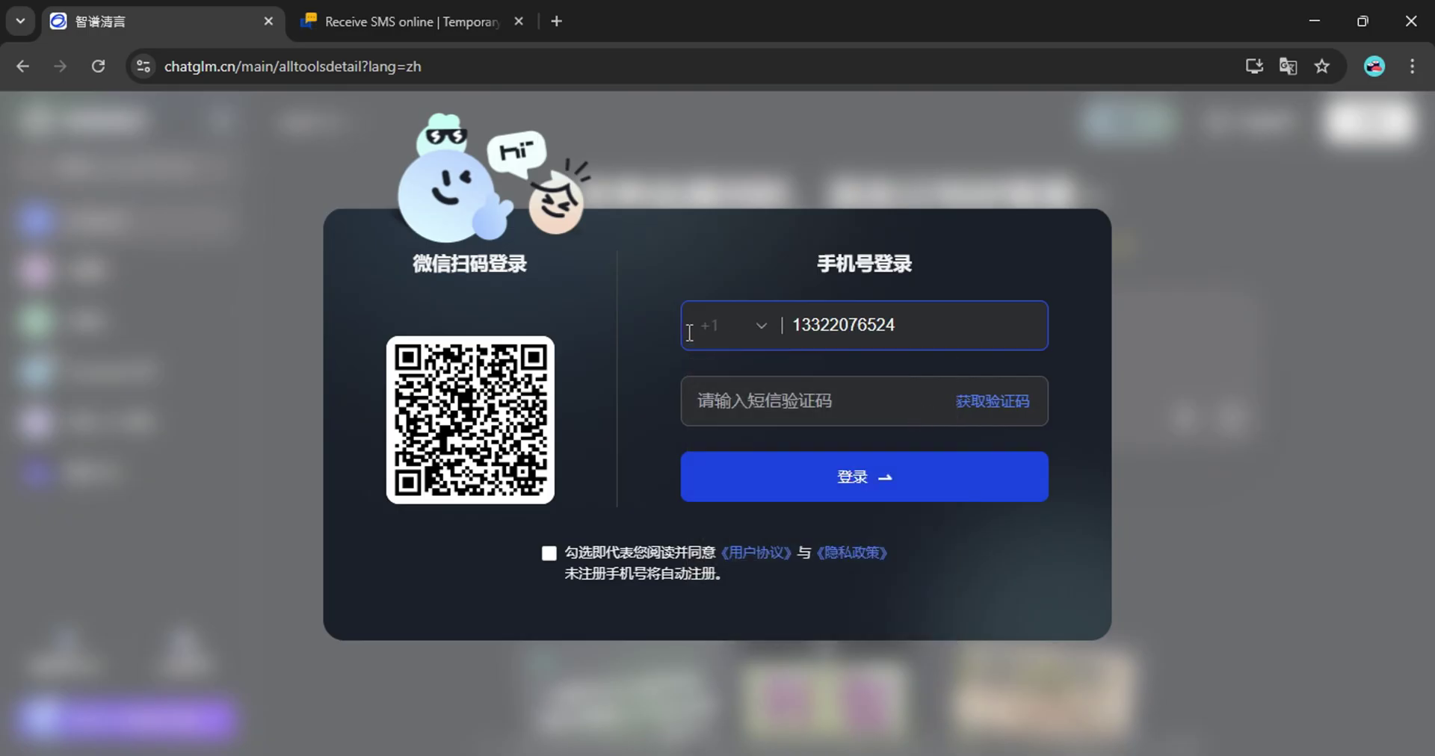
click(980, 403)
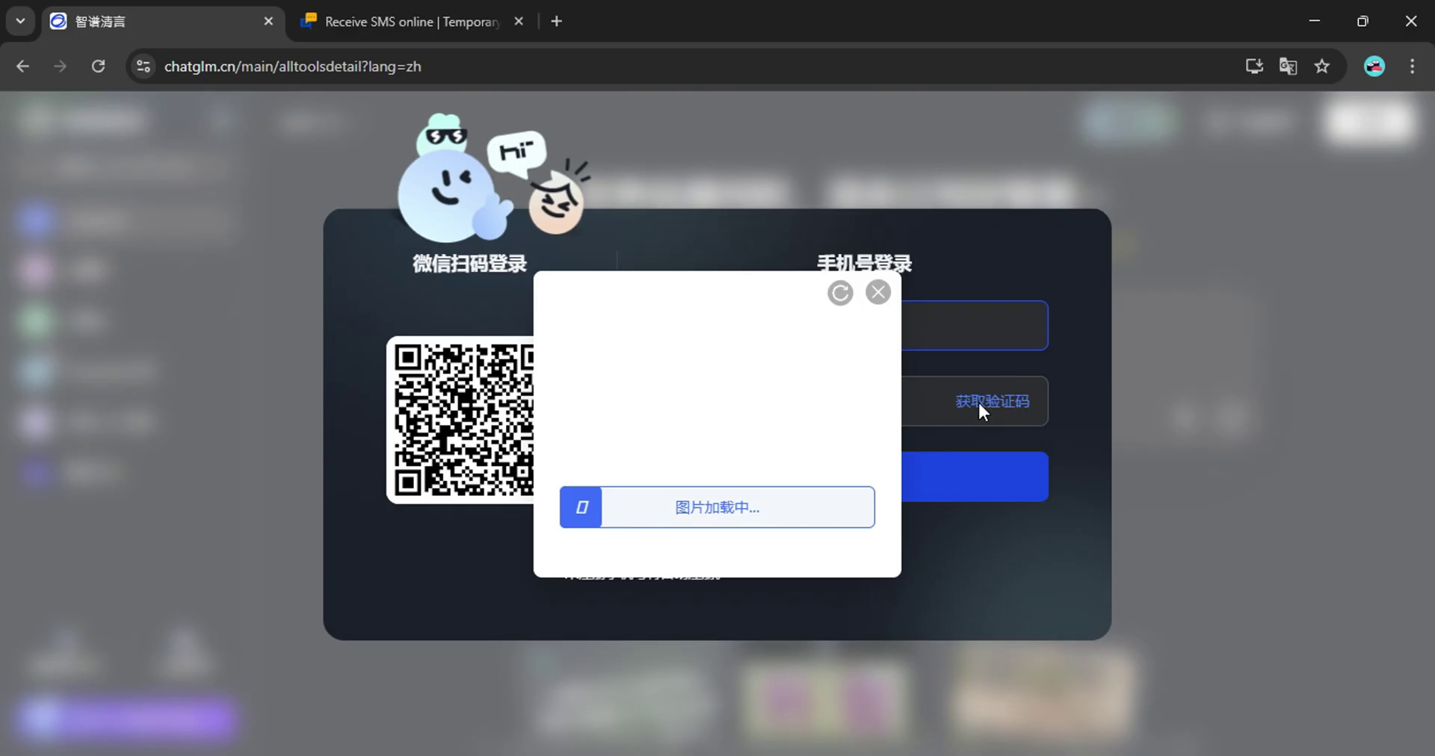
drag(587, 521, 778, 523)
Refresh the messages on receive-smss.com, copy the ChatGLM verification code, enter it in the login form and log in.
key(ctrl+Tab)
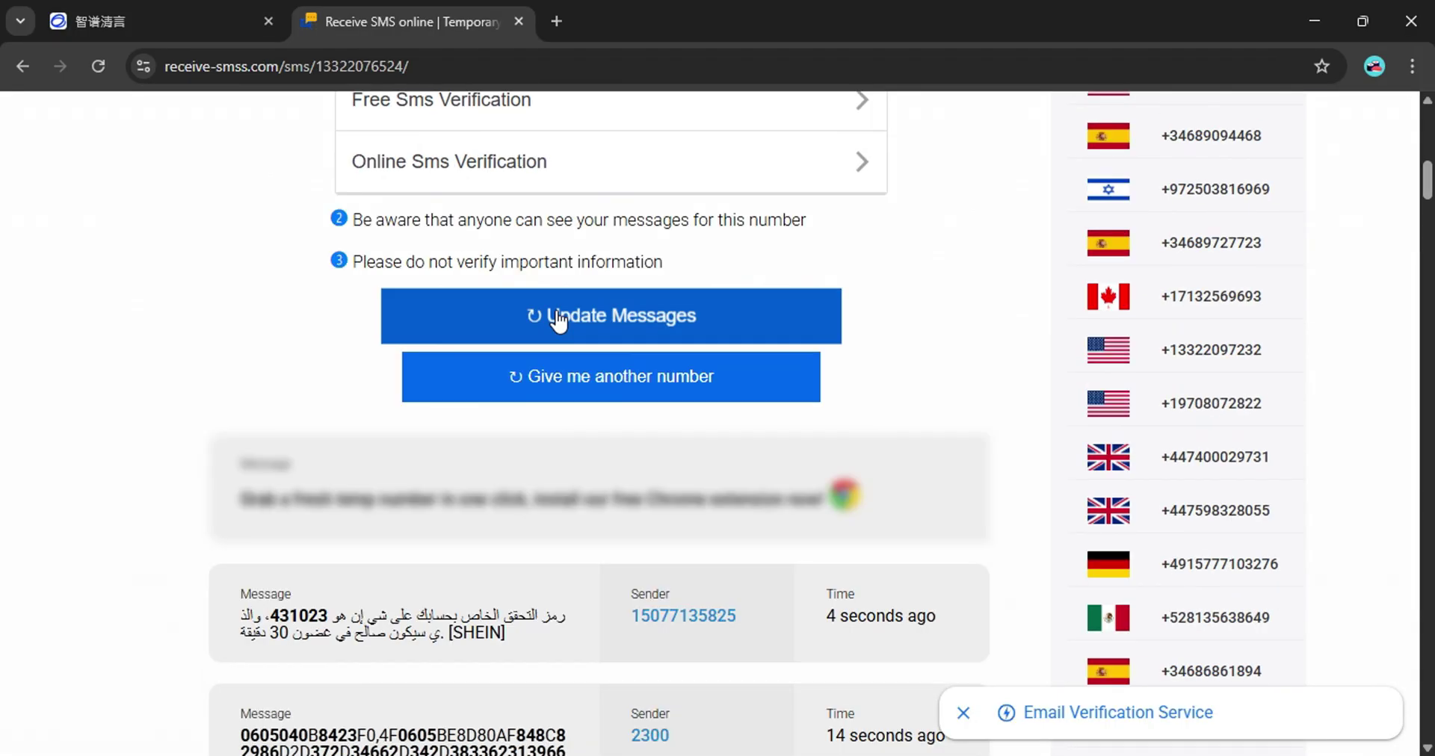
click(543, 336)
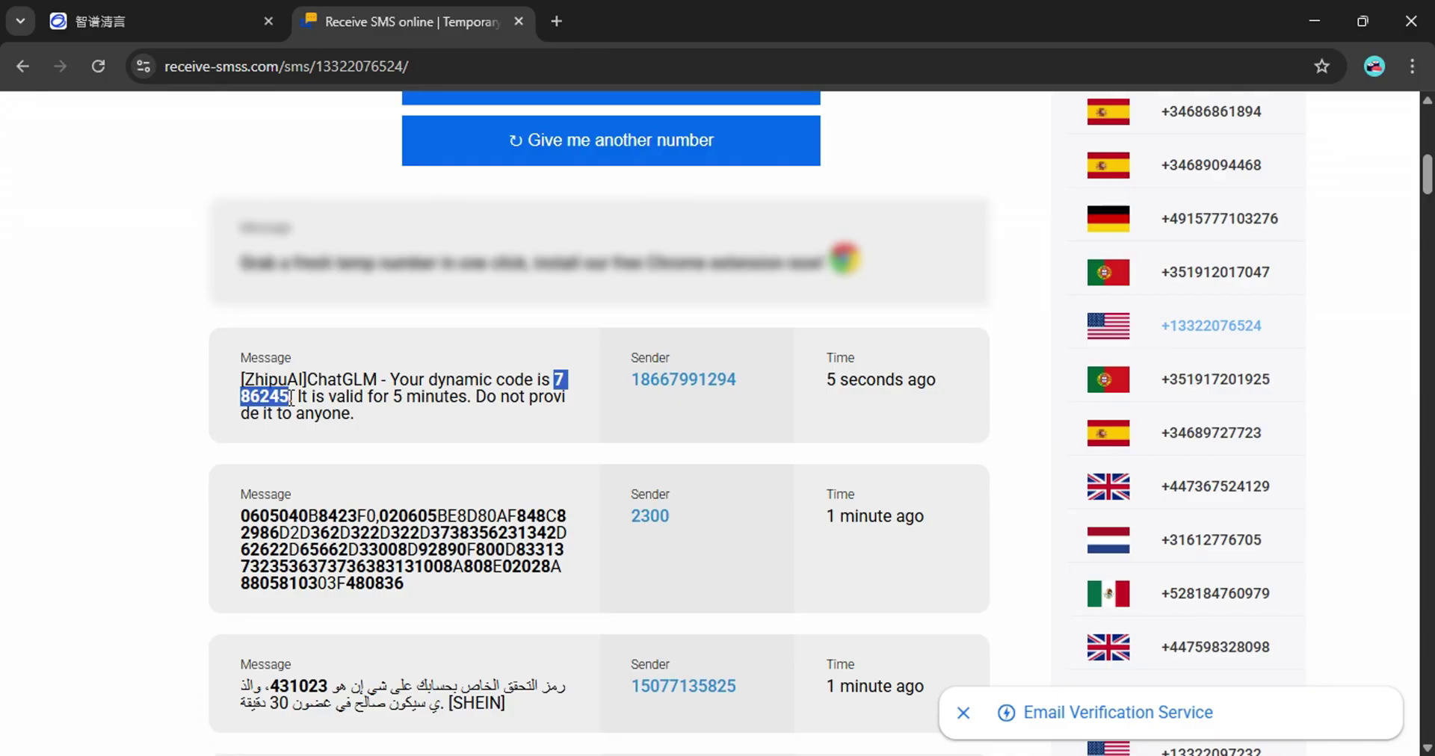
key(ctrl+c)
key(ctrl+1)
key(ctrl+v)
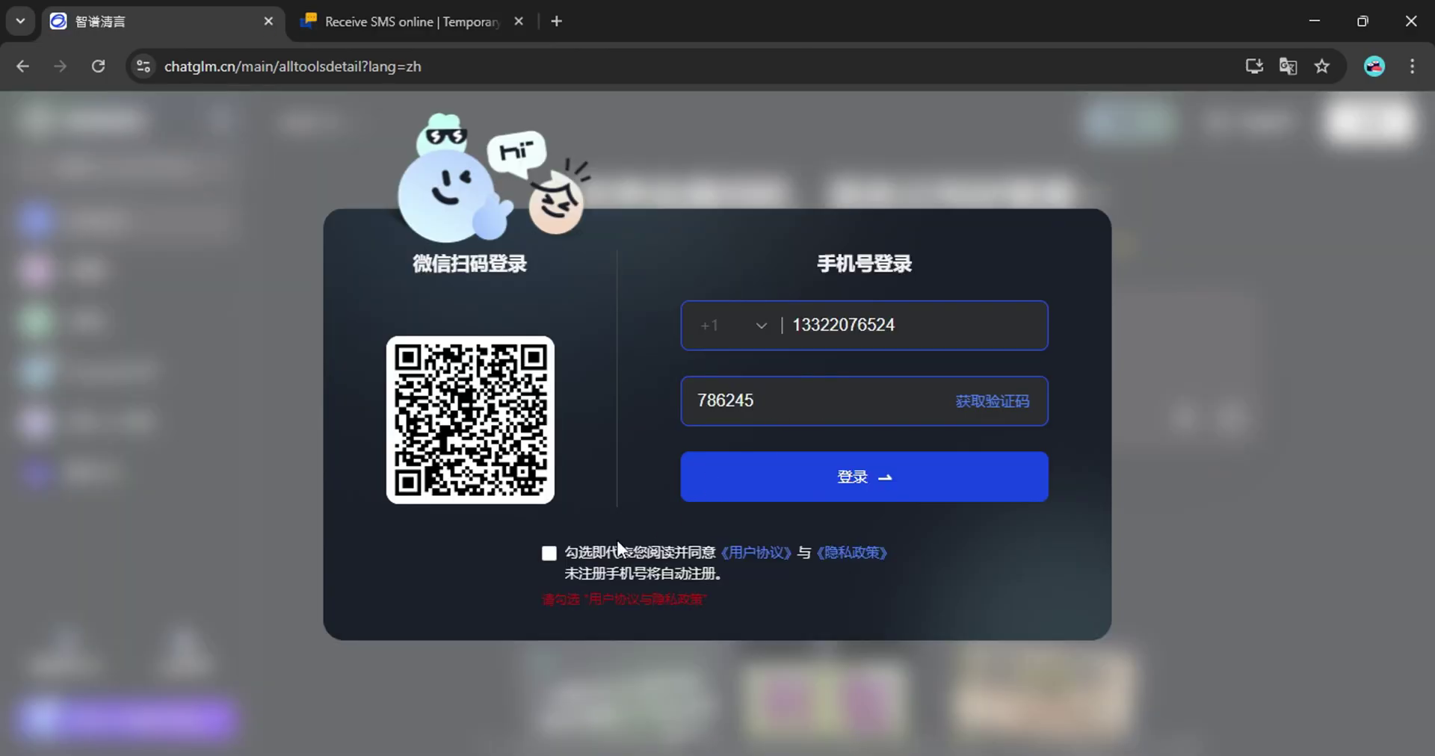
click(861, 489)
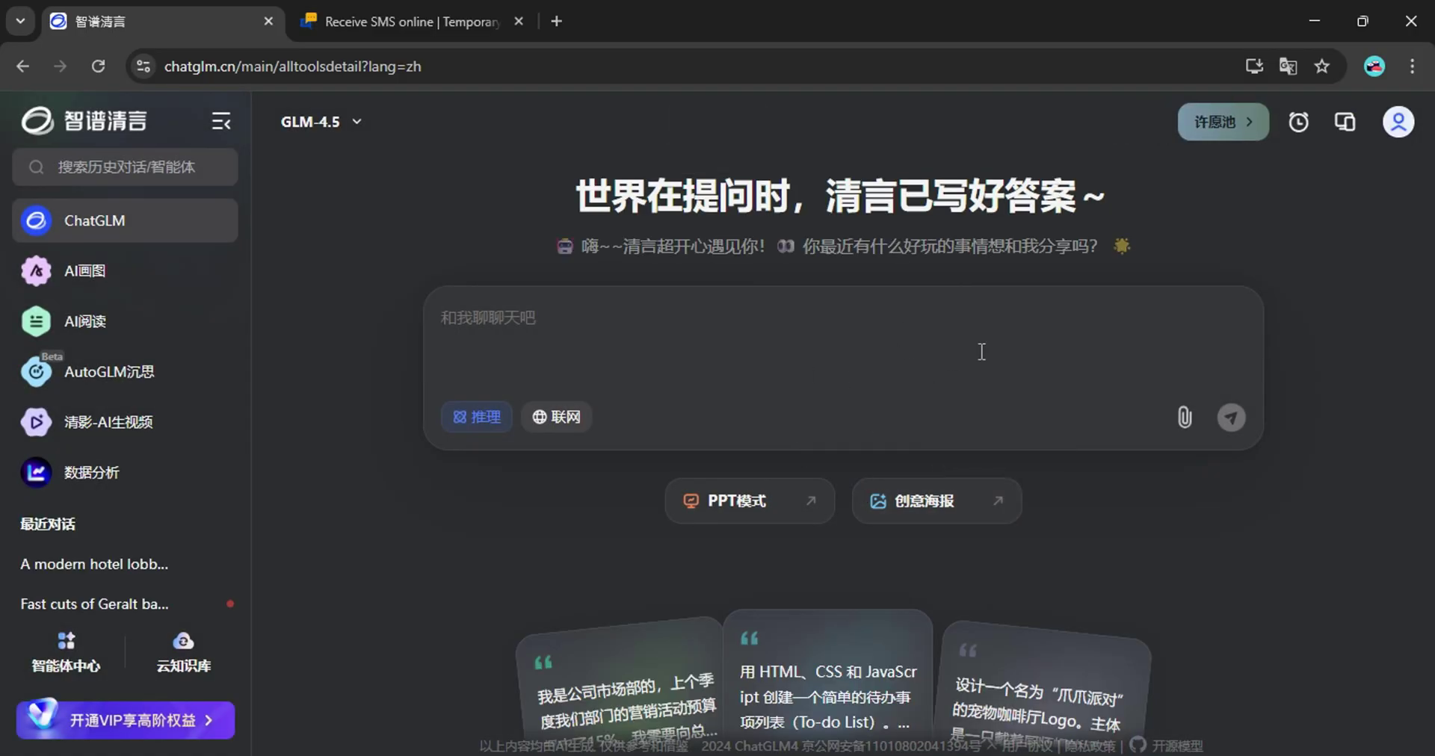
Translate the ChatGLM page from Chinese (Simplified) to English and dismiss the translation popup.
click(1284, 72)
click(1211, 126)
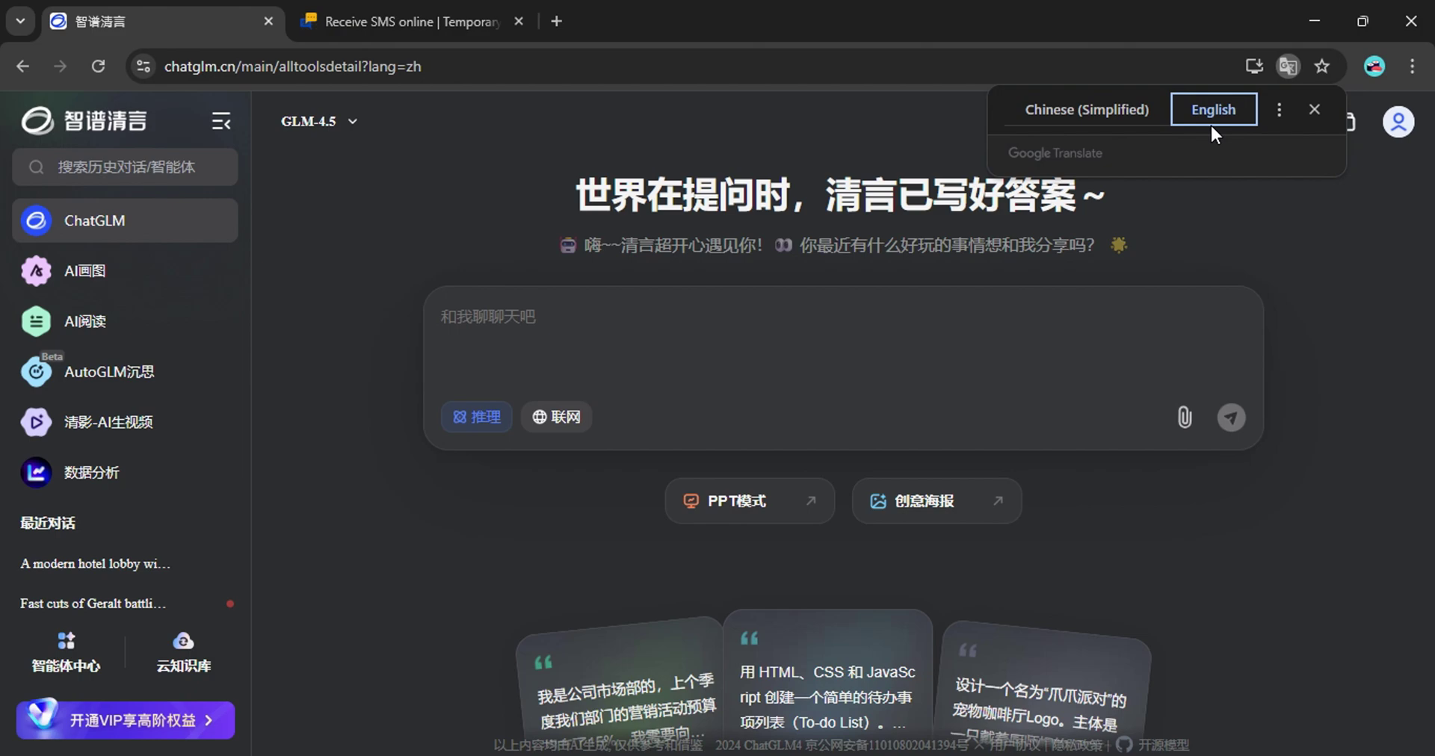
click(758, 301)
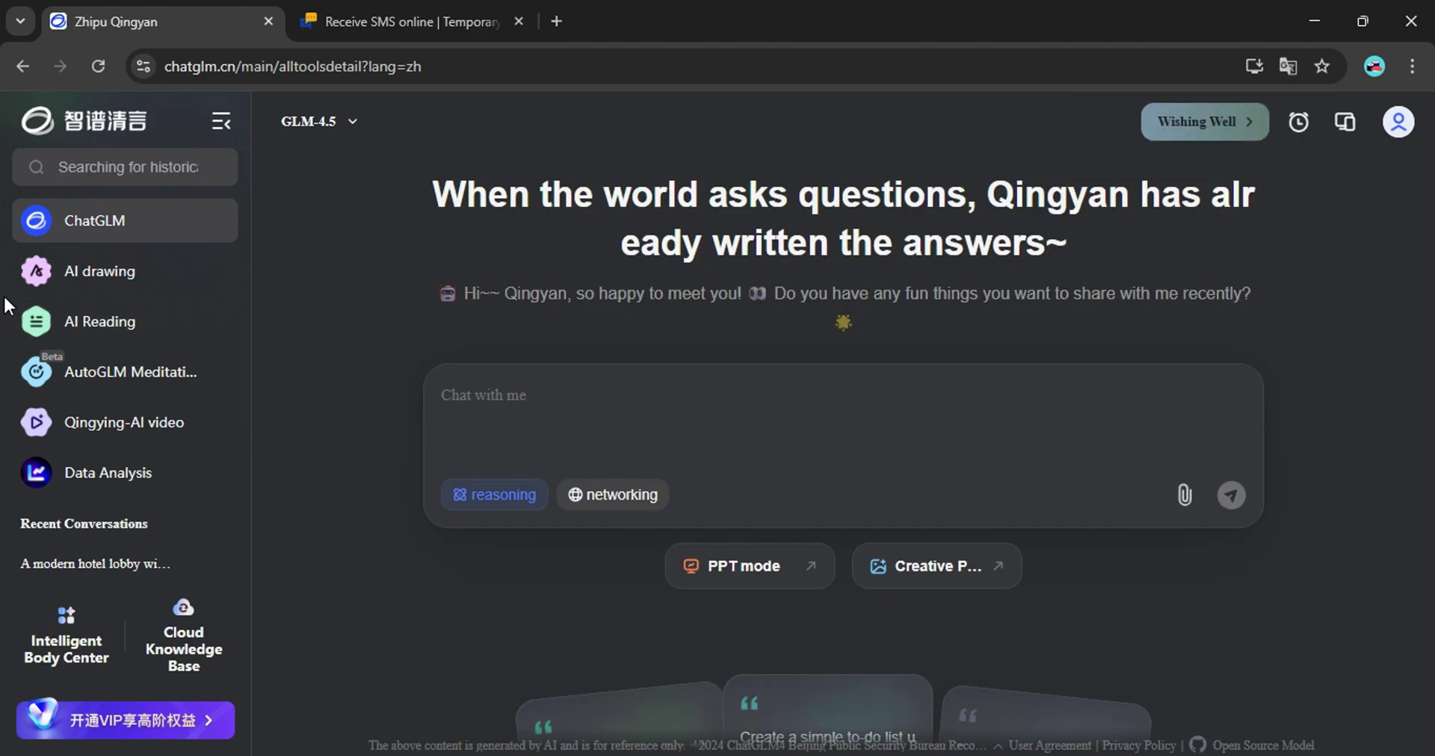
Prompt AI drawing: "elsa form frozen wearing a black fitted shirt with long sleeves and round neck, black jeans, in a cozy living room, 3D pixar animation style".
click(88, 271)
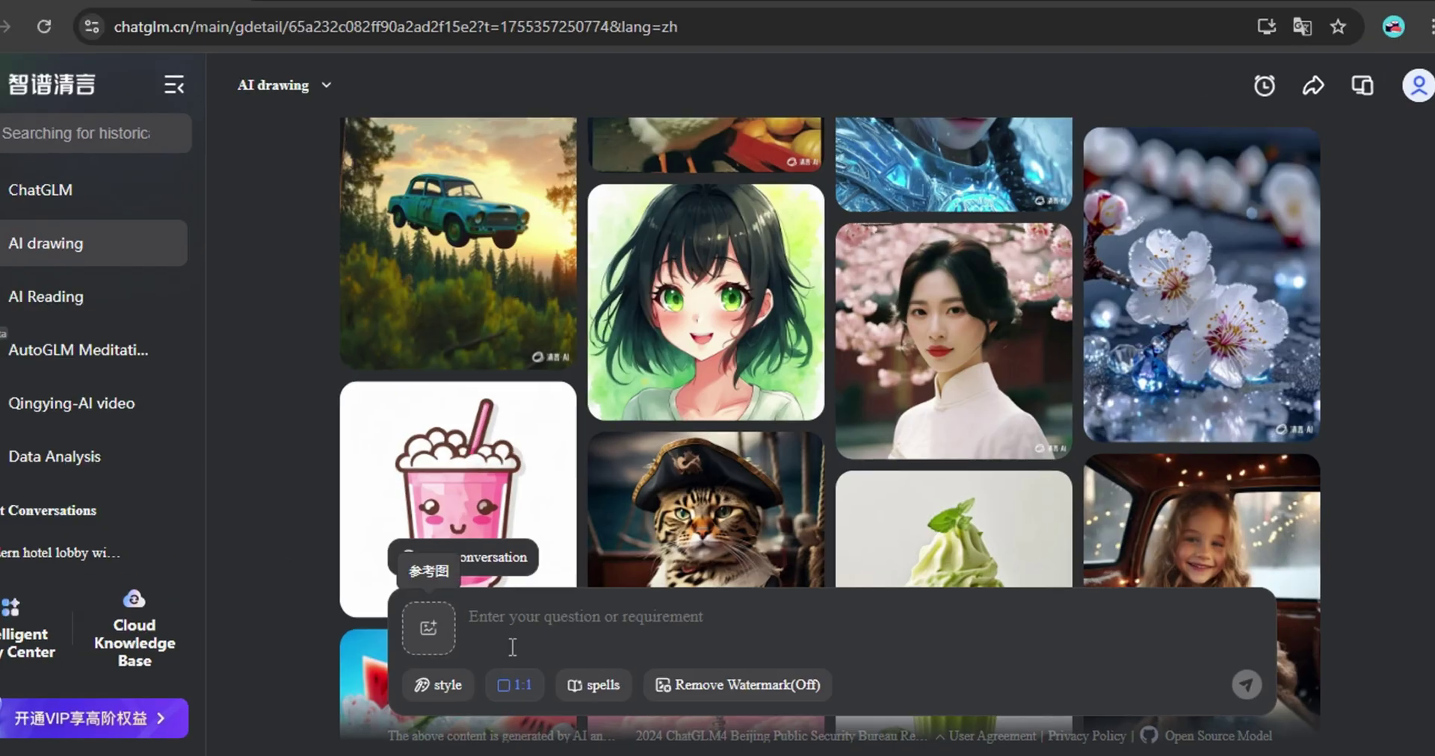
click(515, 639)
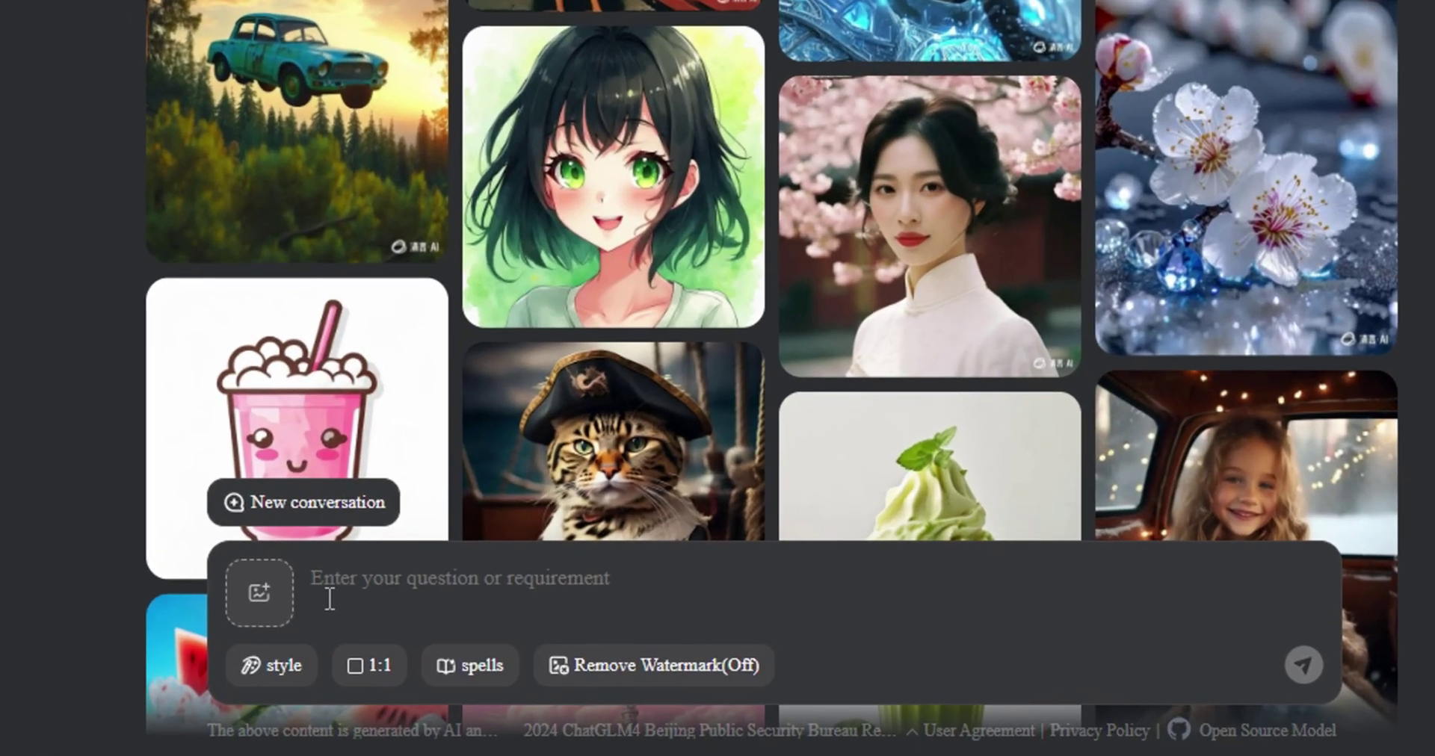
text(elsa form frozen wearing a blac)
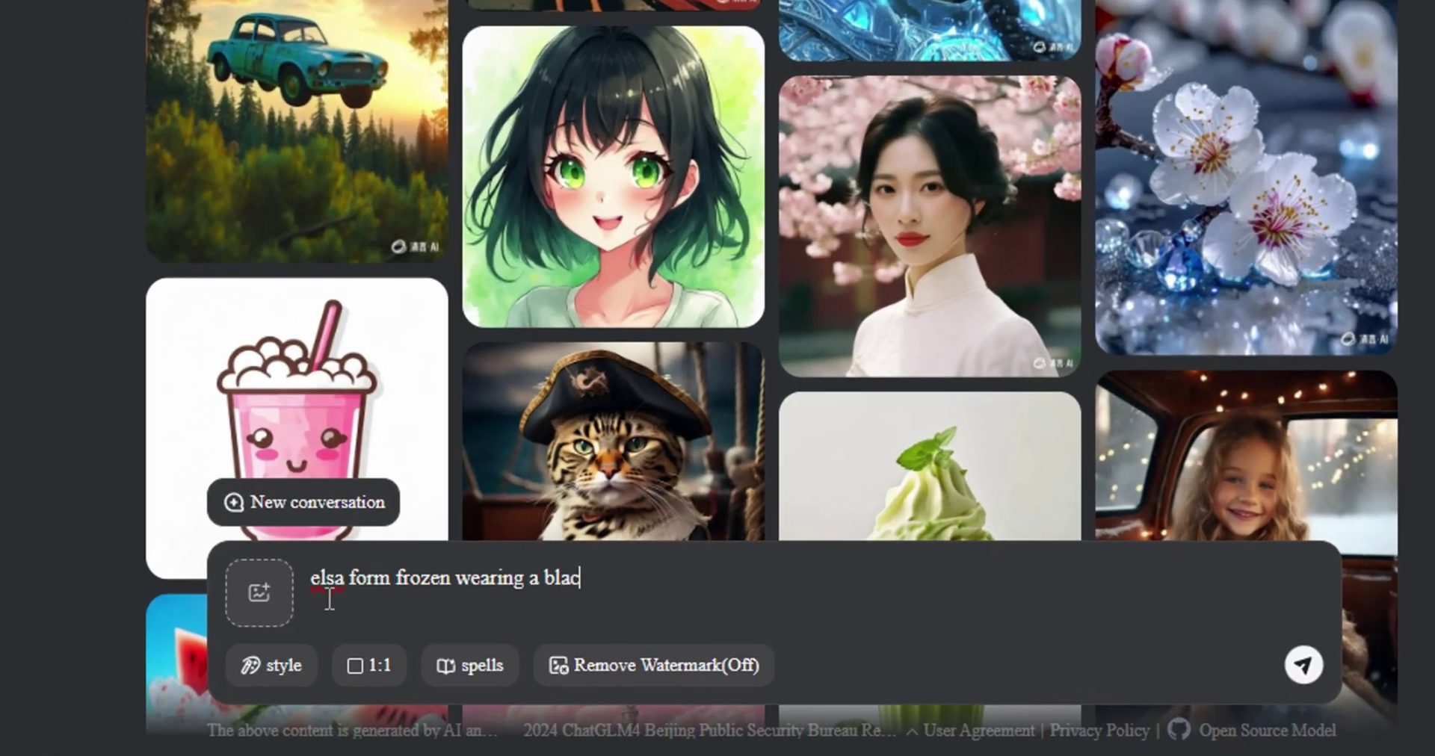
text(k fitted shirt with long sleeves and round neck, blac)
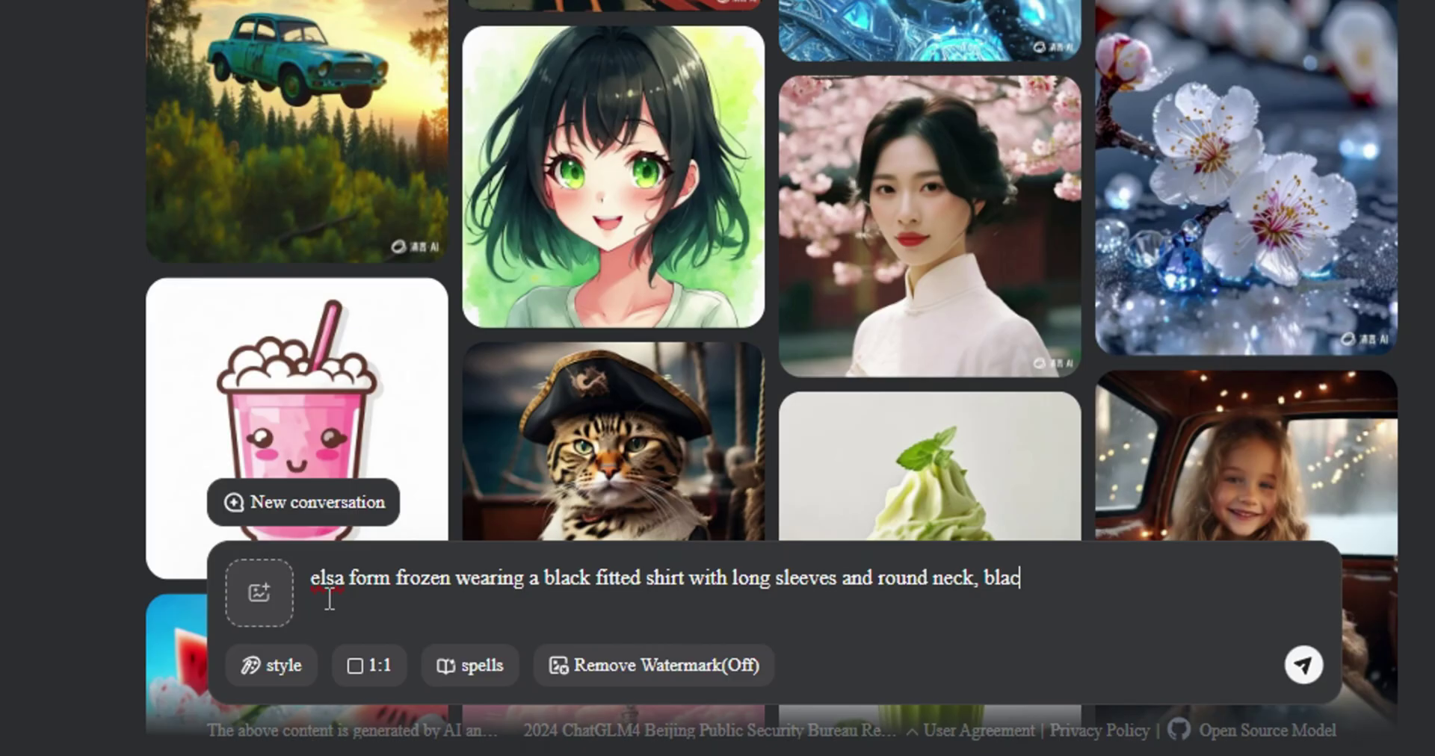
text(k jeans, in a cozy living )
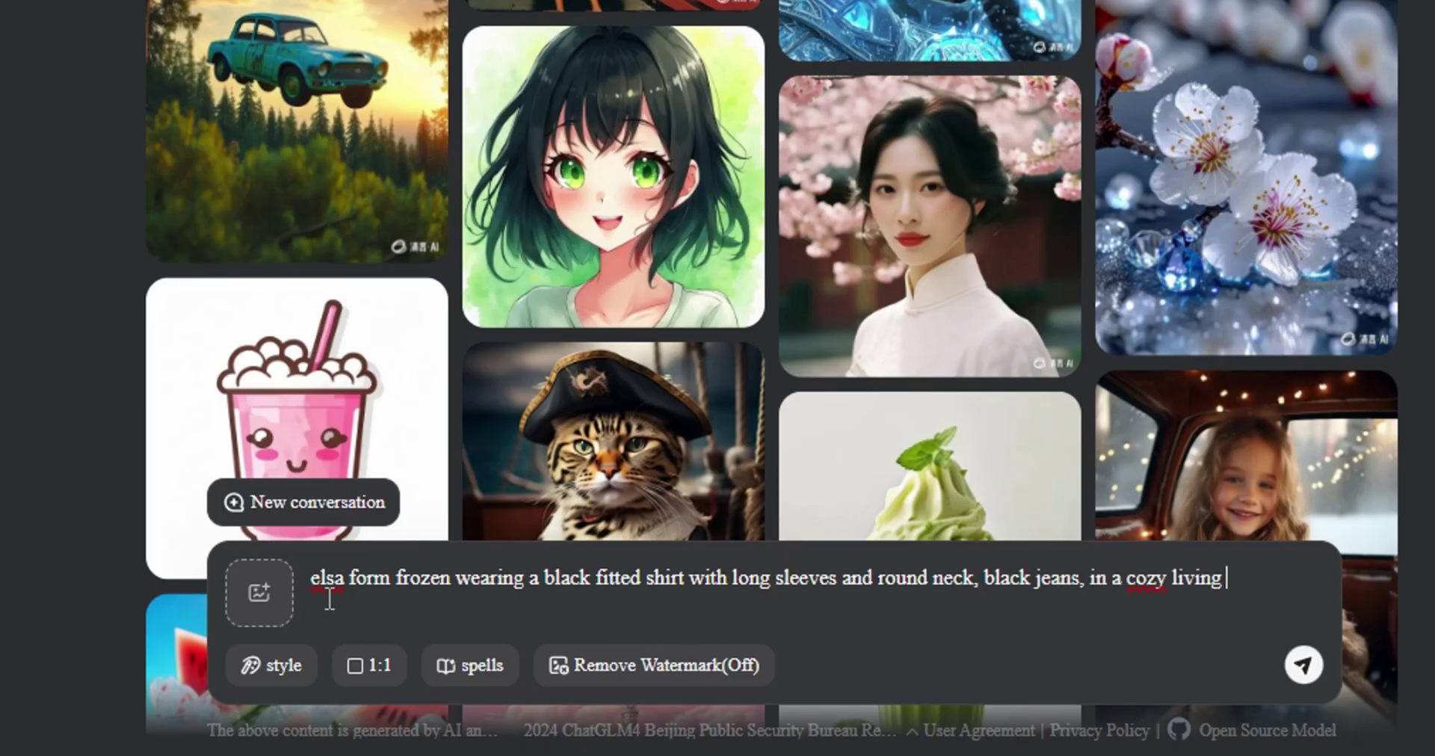
text(room, 3D pixar animation style)
Choose the Pixar style for the drawing and remove "3D pixar animation style" from the prompt.
click(278, 665)
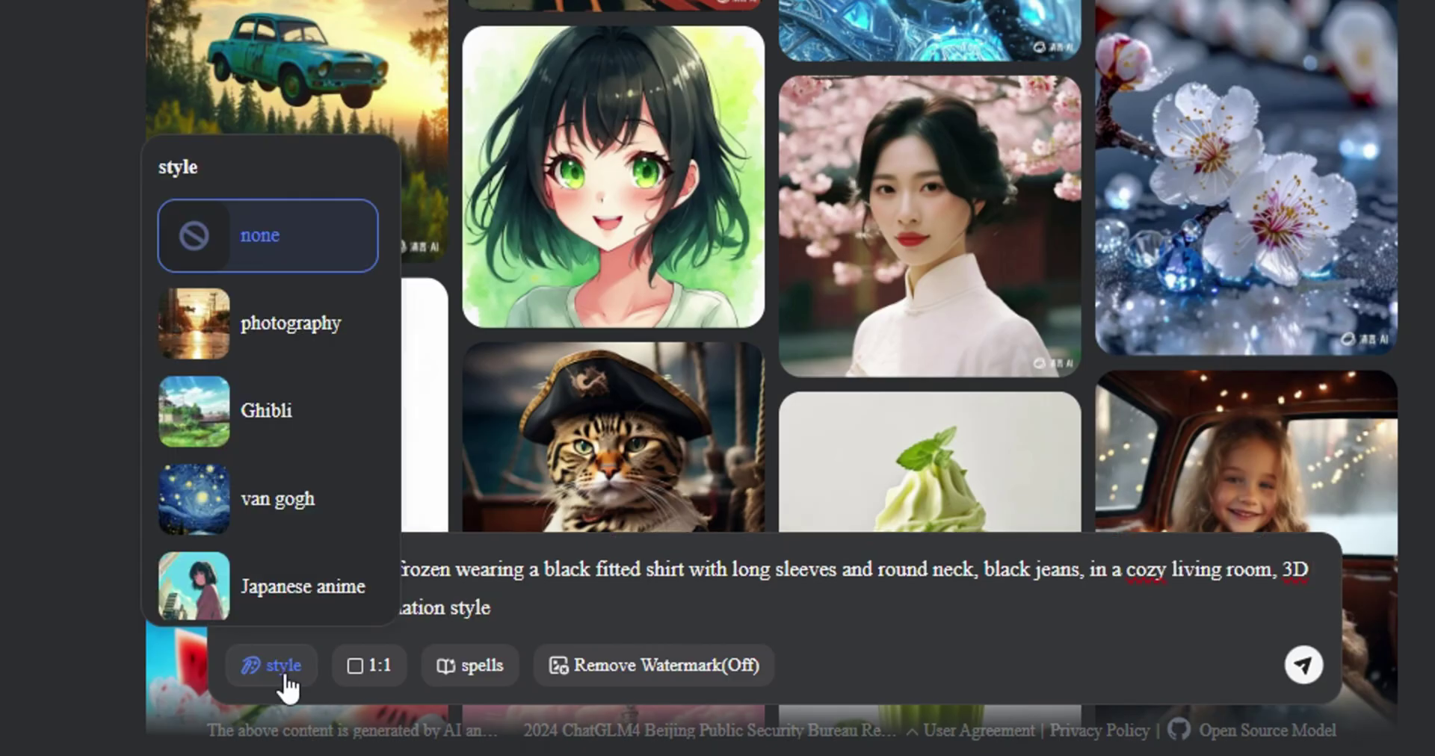
scroll(274, 363, down, 2)
scroll(274, 366, down, 3)
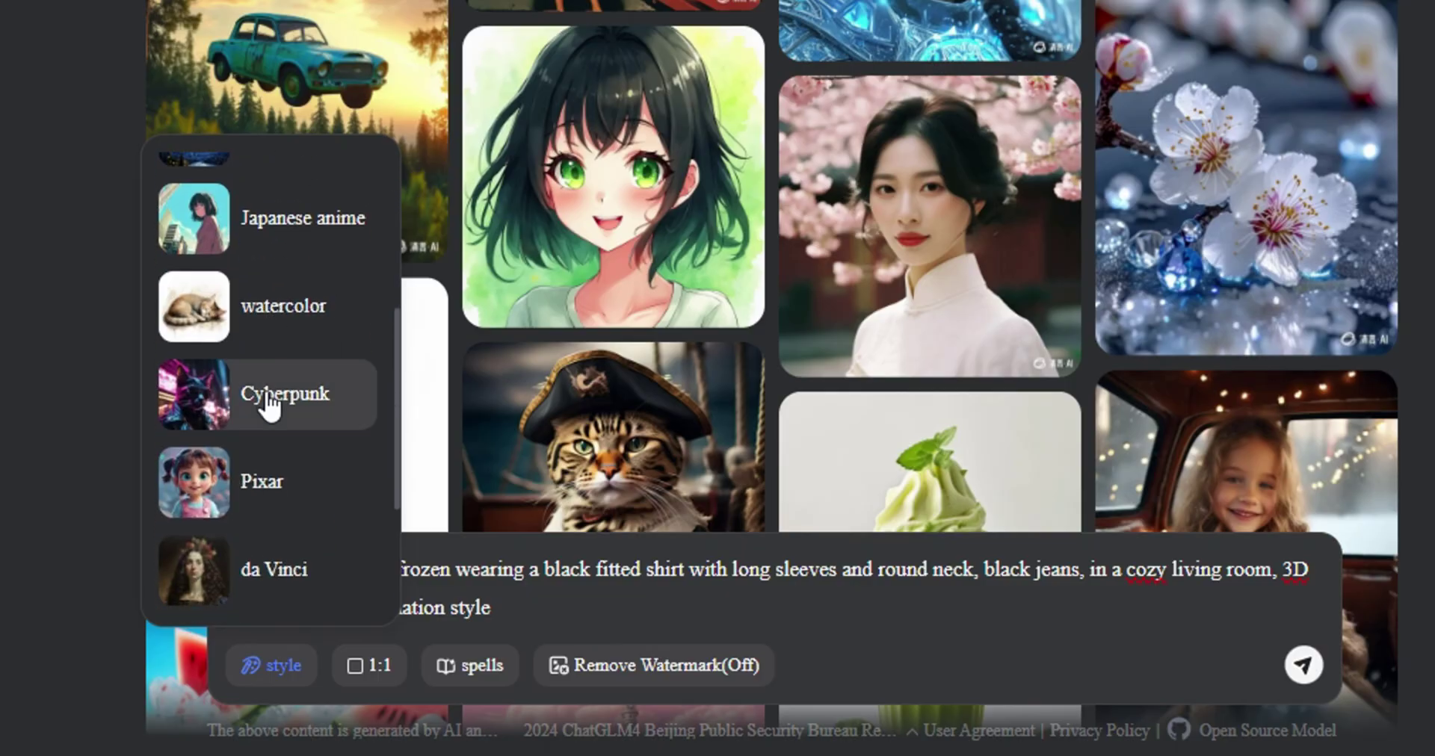
click(260, 462)
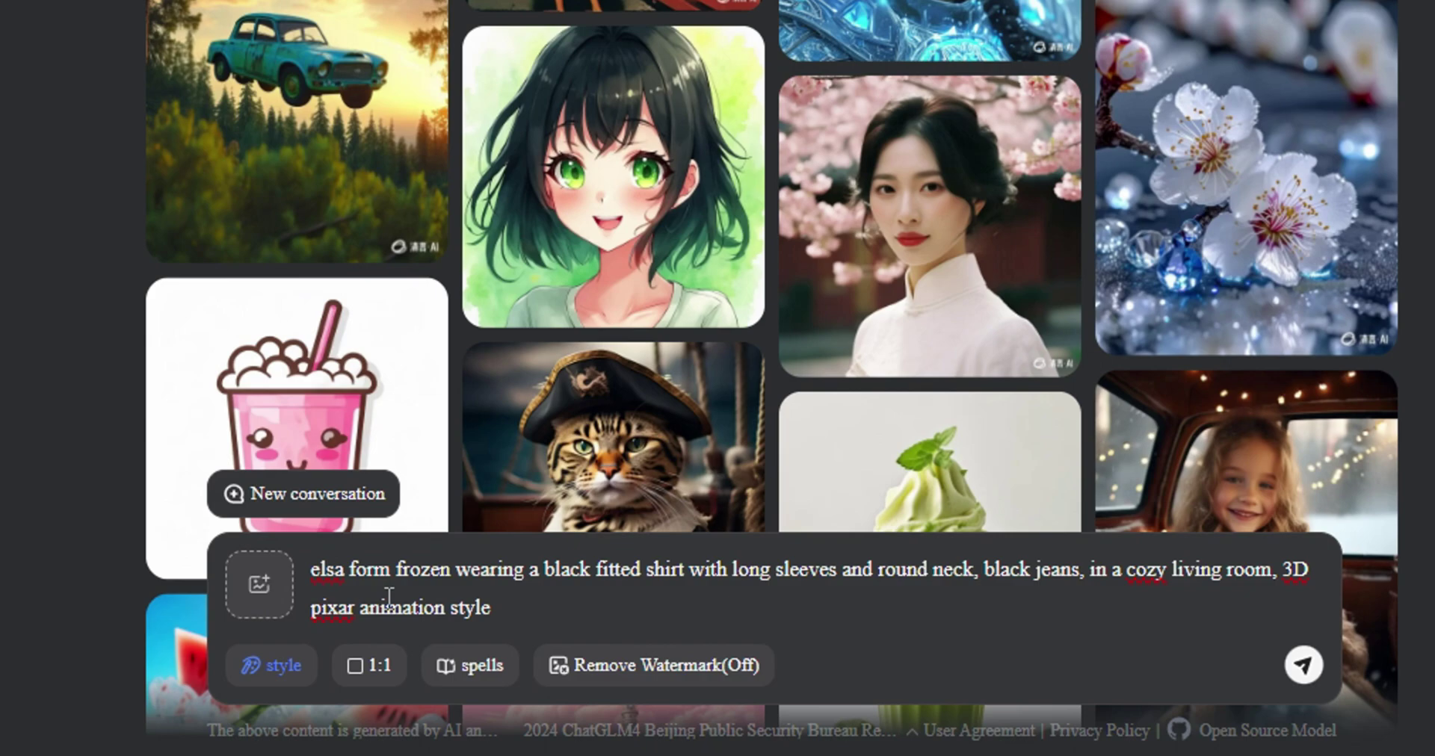
drag(527, 609, 1273, 570)
key(BackSpace)
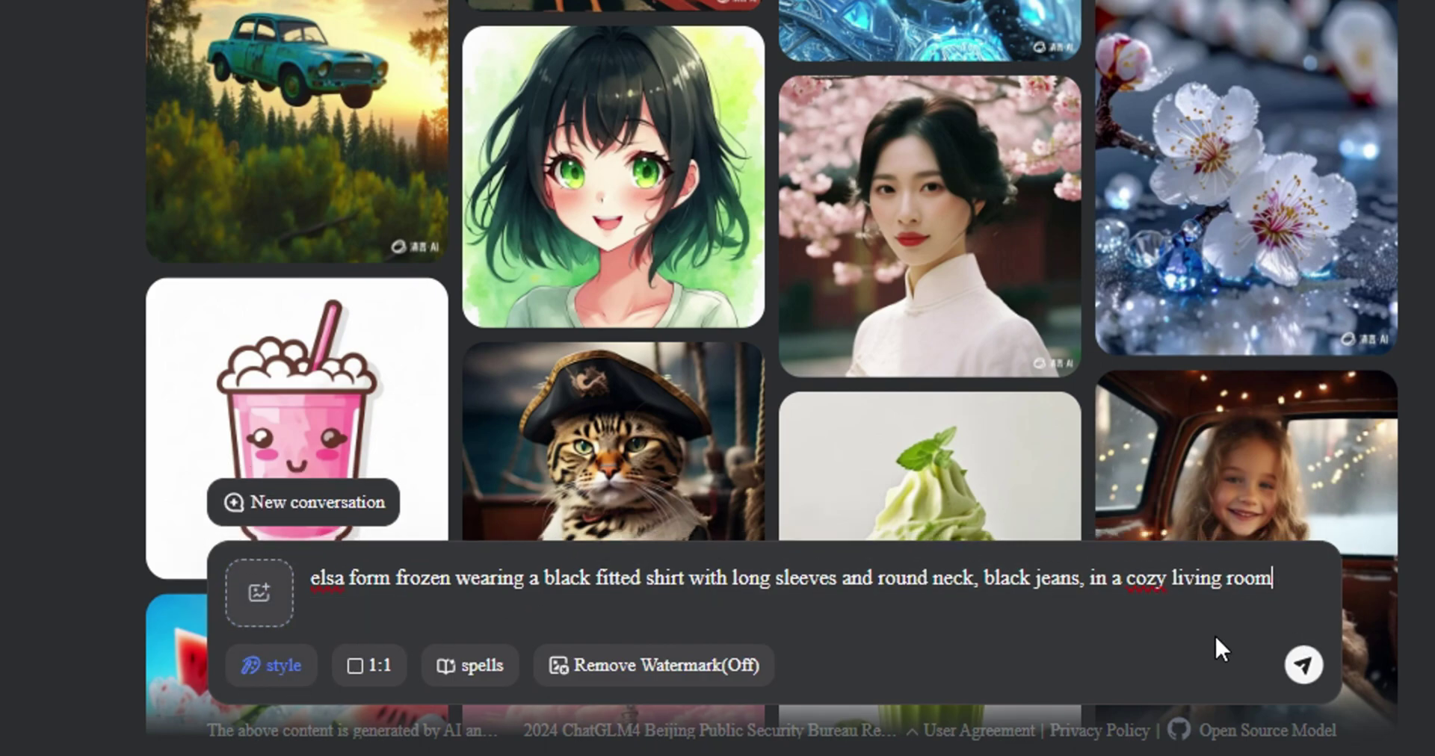
Set the image proportion to 16:9 and add the Cold Light, Ultra HD and Masterpieces spells to the prompt.
click(376, 668)
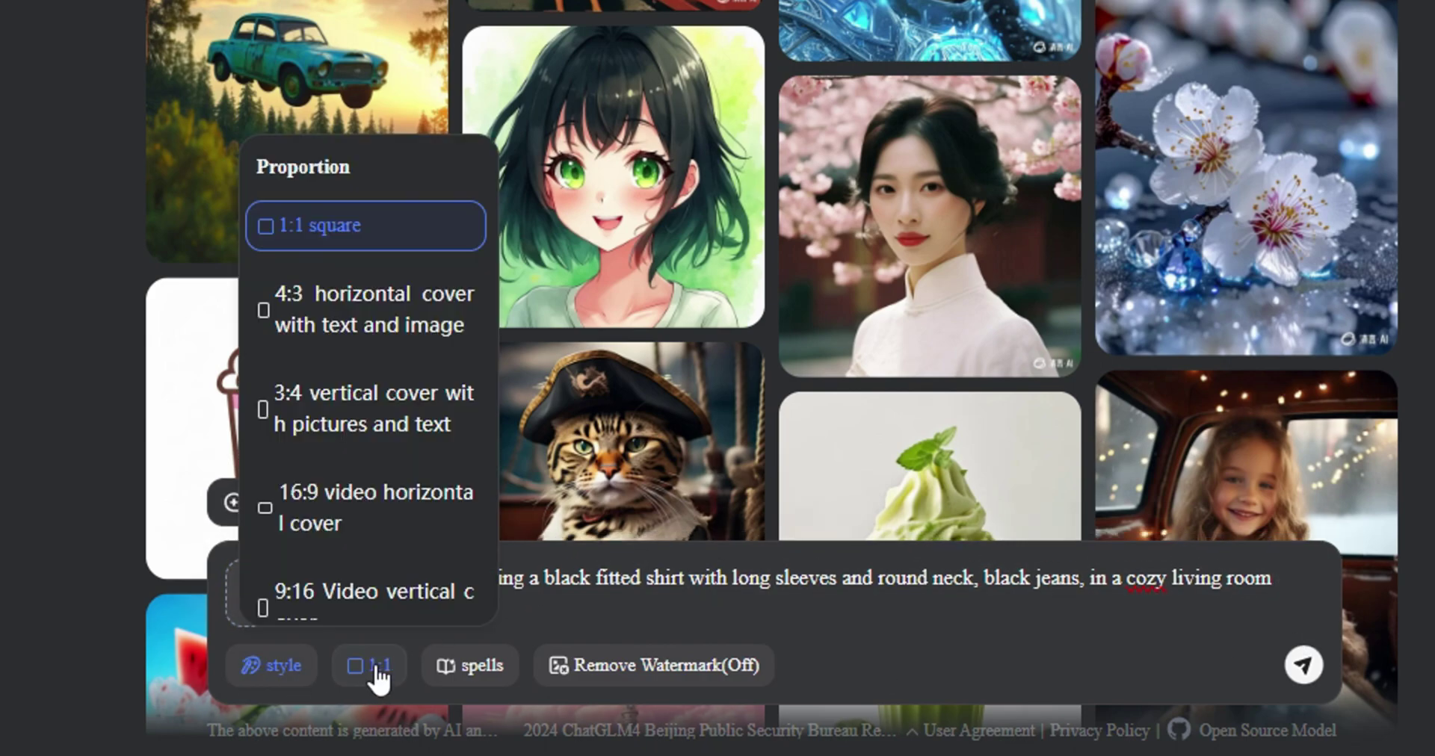
click(326, 523)
click(472, 681)
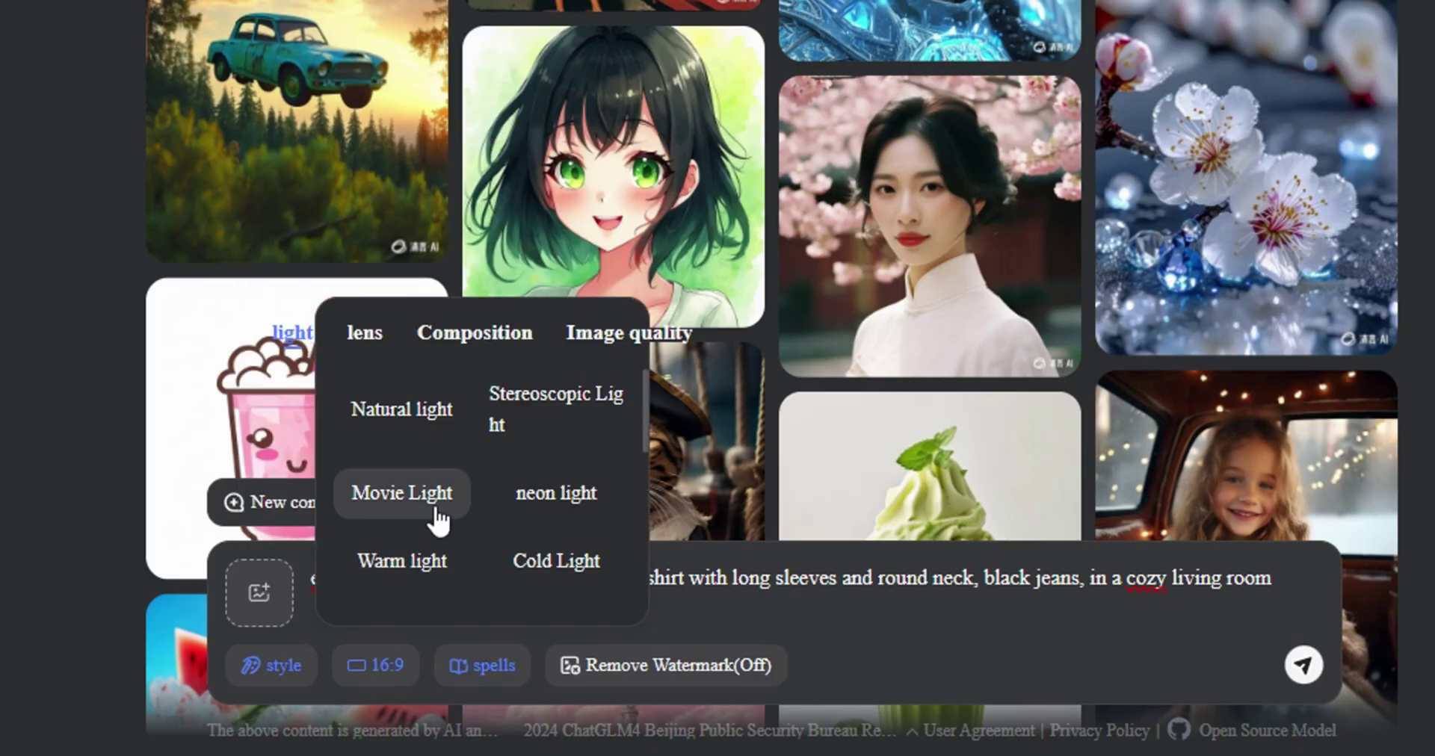
click(559, 559)
scroll(416, 516, down, 1)
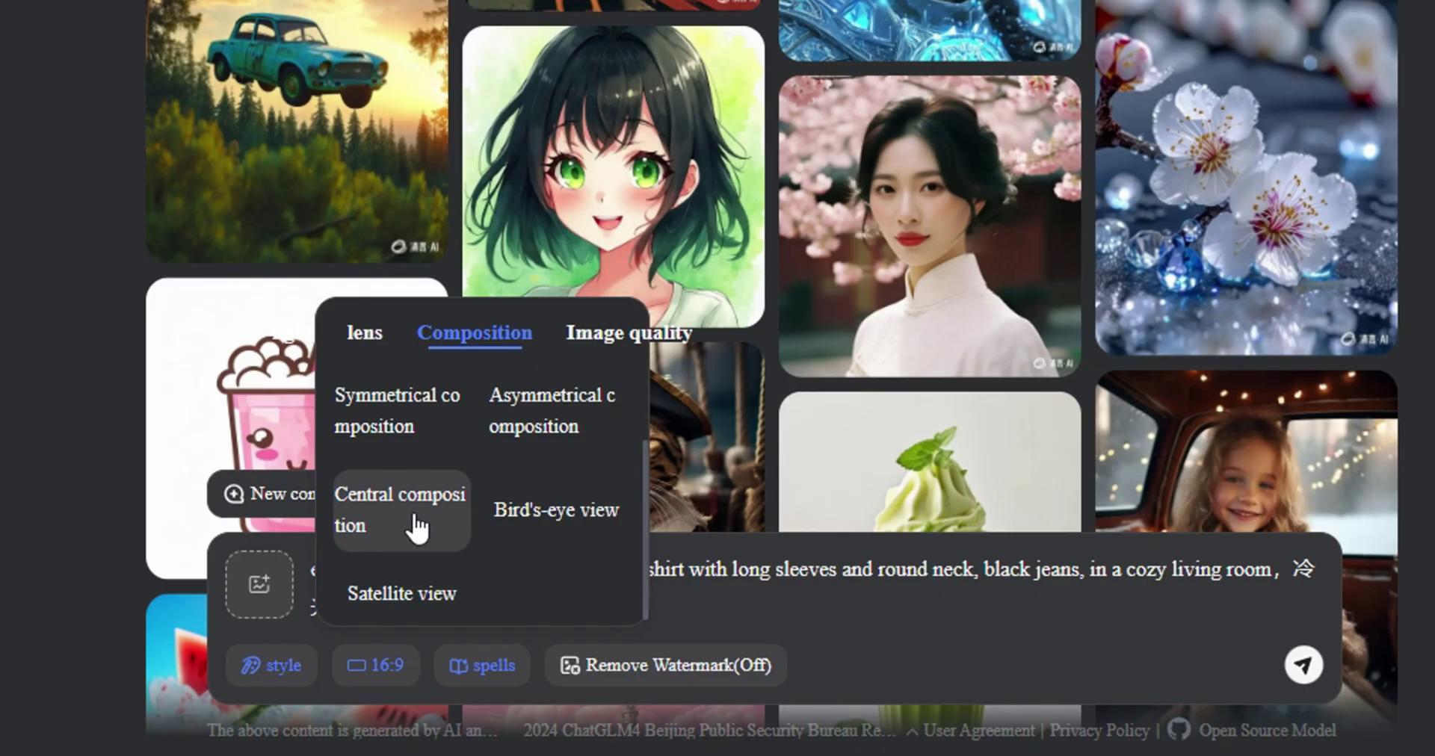
click(654, 332)
click(535, 404)
click(415, 403)
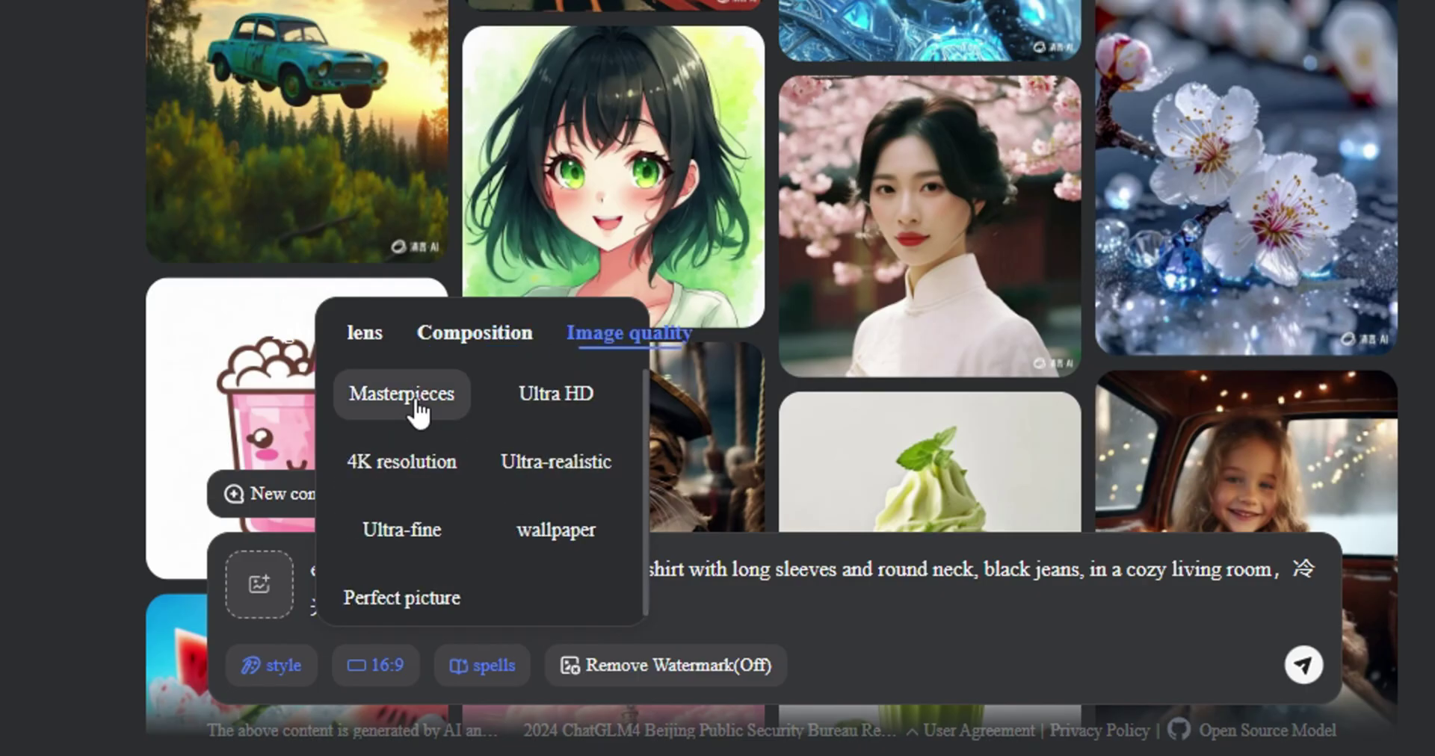
Generate the Elsa images, view the first one enlarged and close it again.
click(1302, 665)
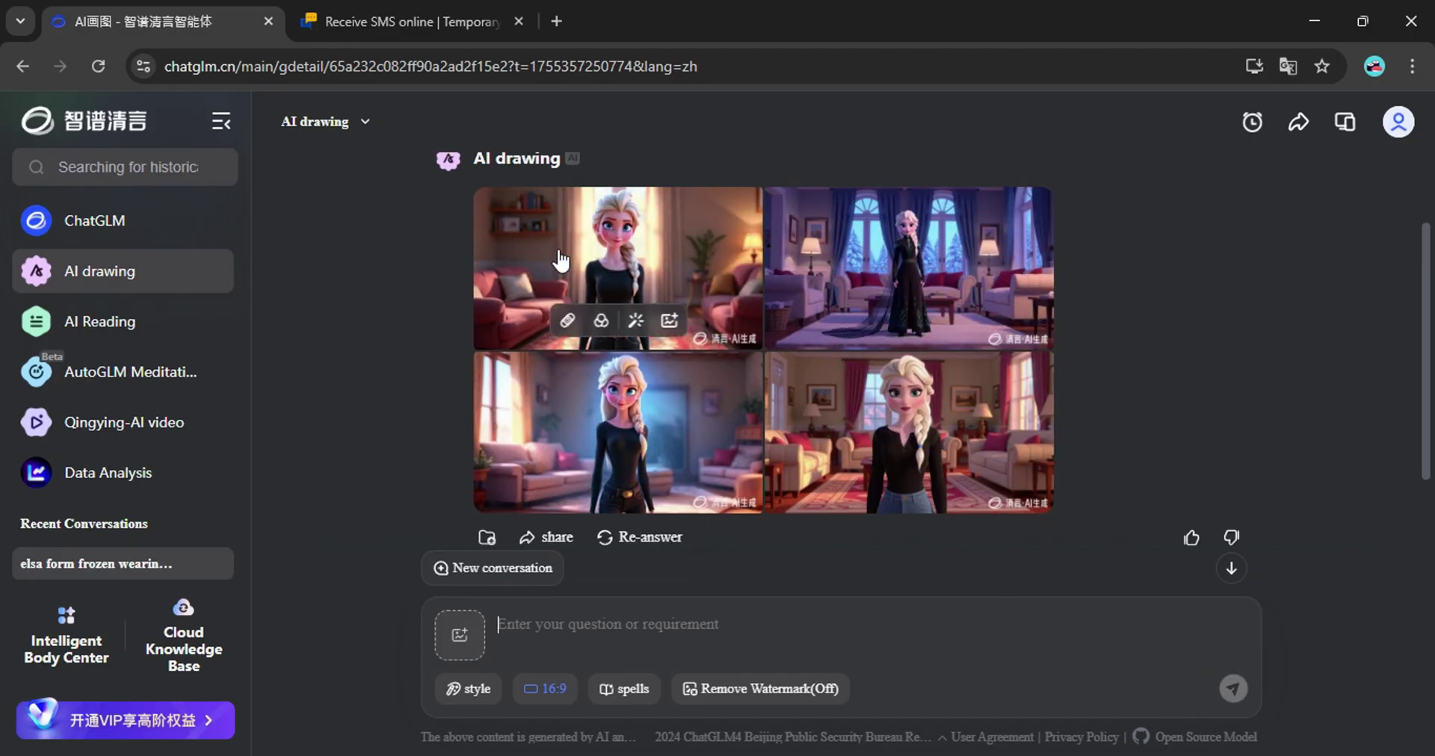
click(560, 260)
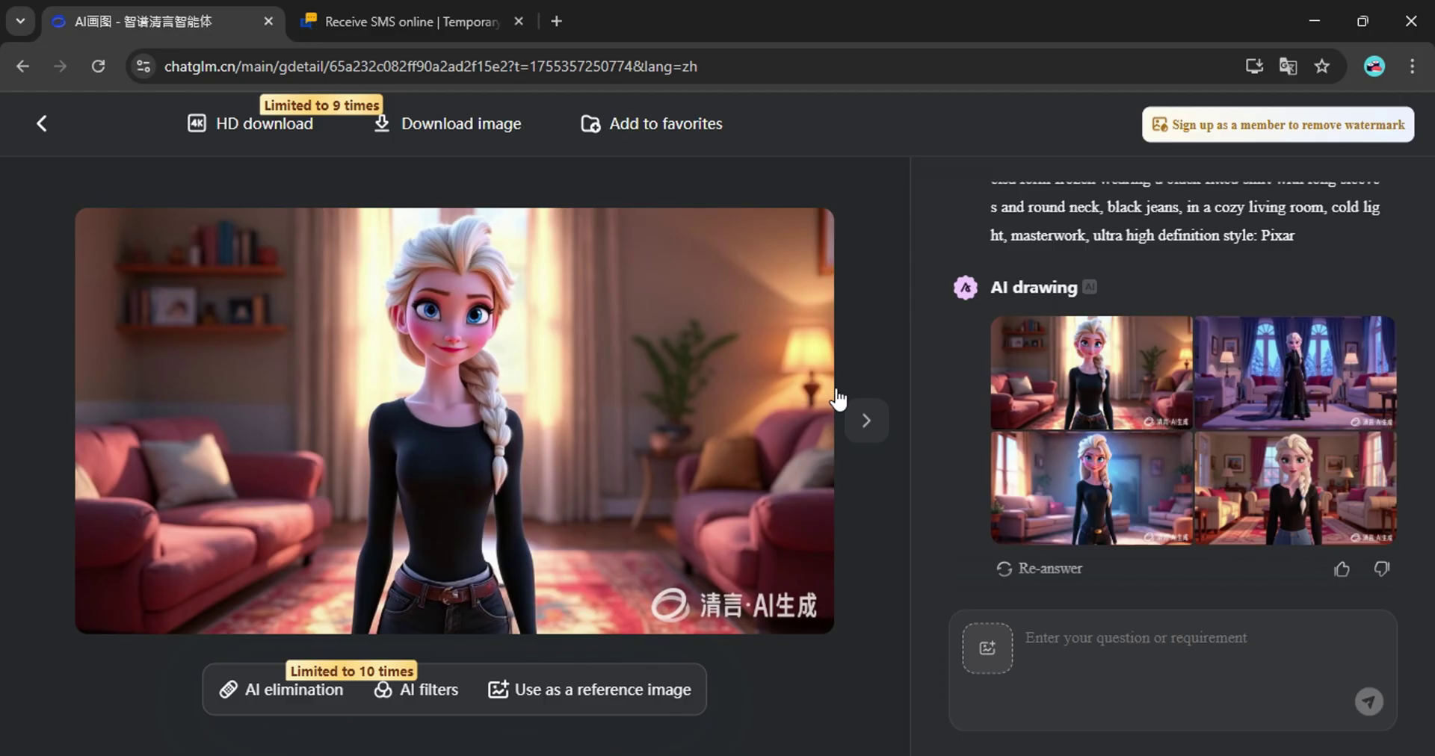
key(Escape)
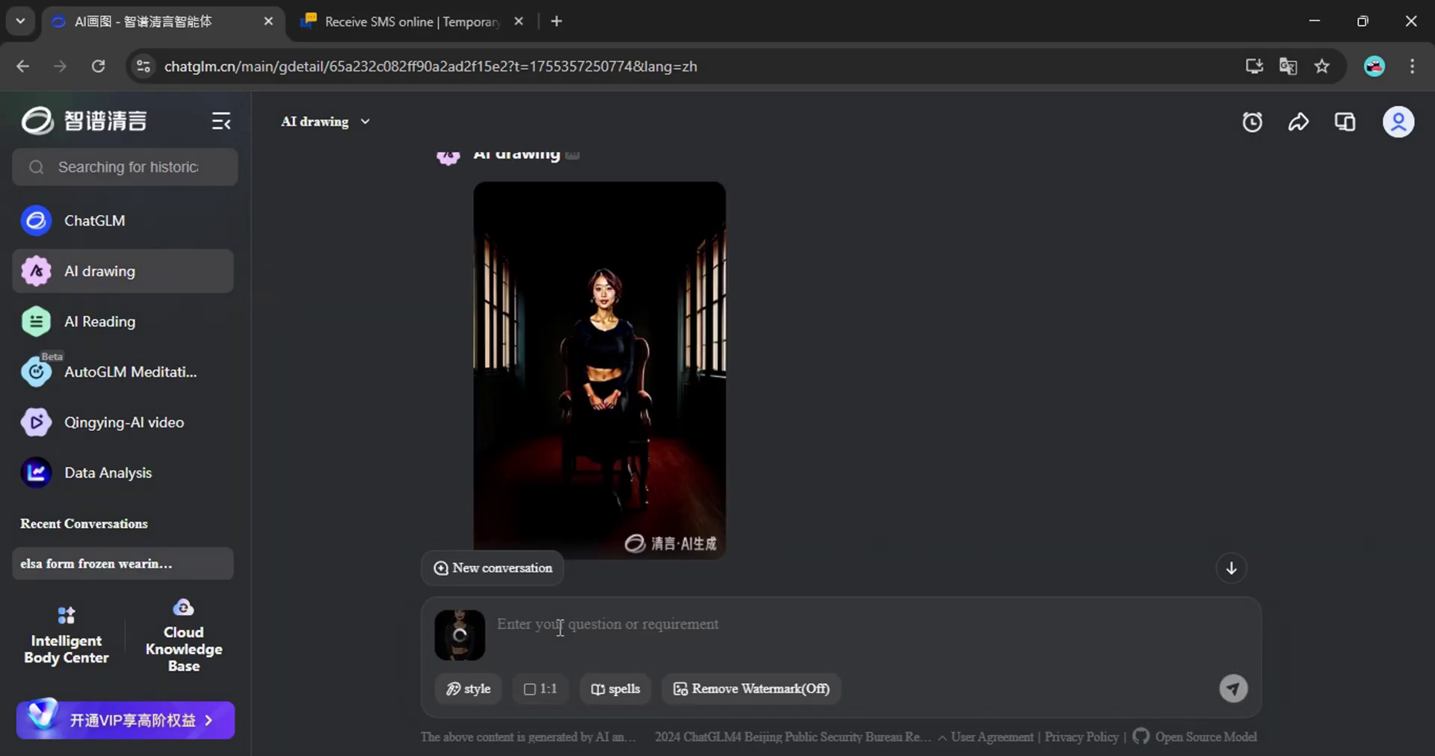
Start a prompt beginning with "chan" for the uploaded reference image of the seated woman.
text(chan)
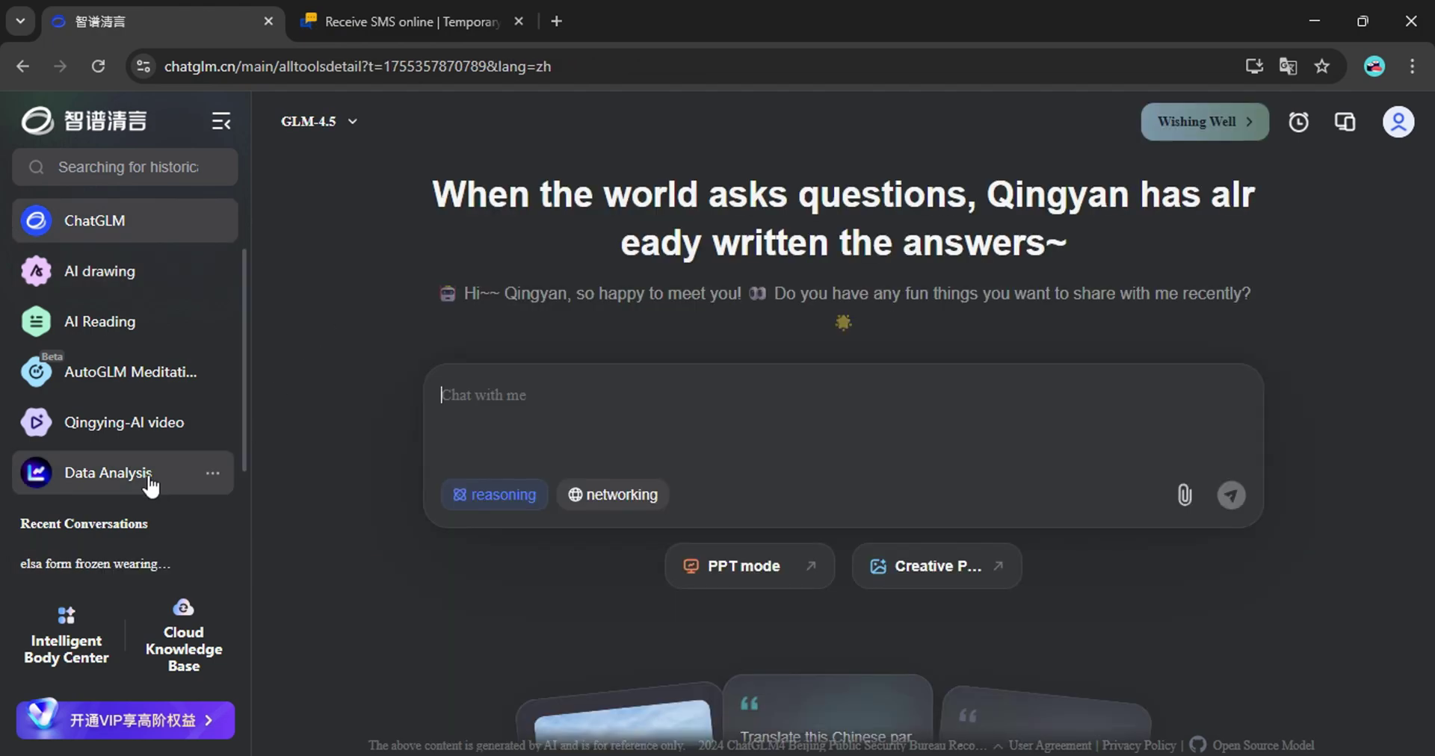
Open Qingying-AI video and upload the downloaded image 清言AI画图_0816.jpg with the original image crop.
click(99, 426)
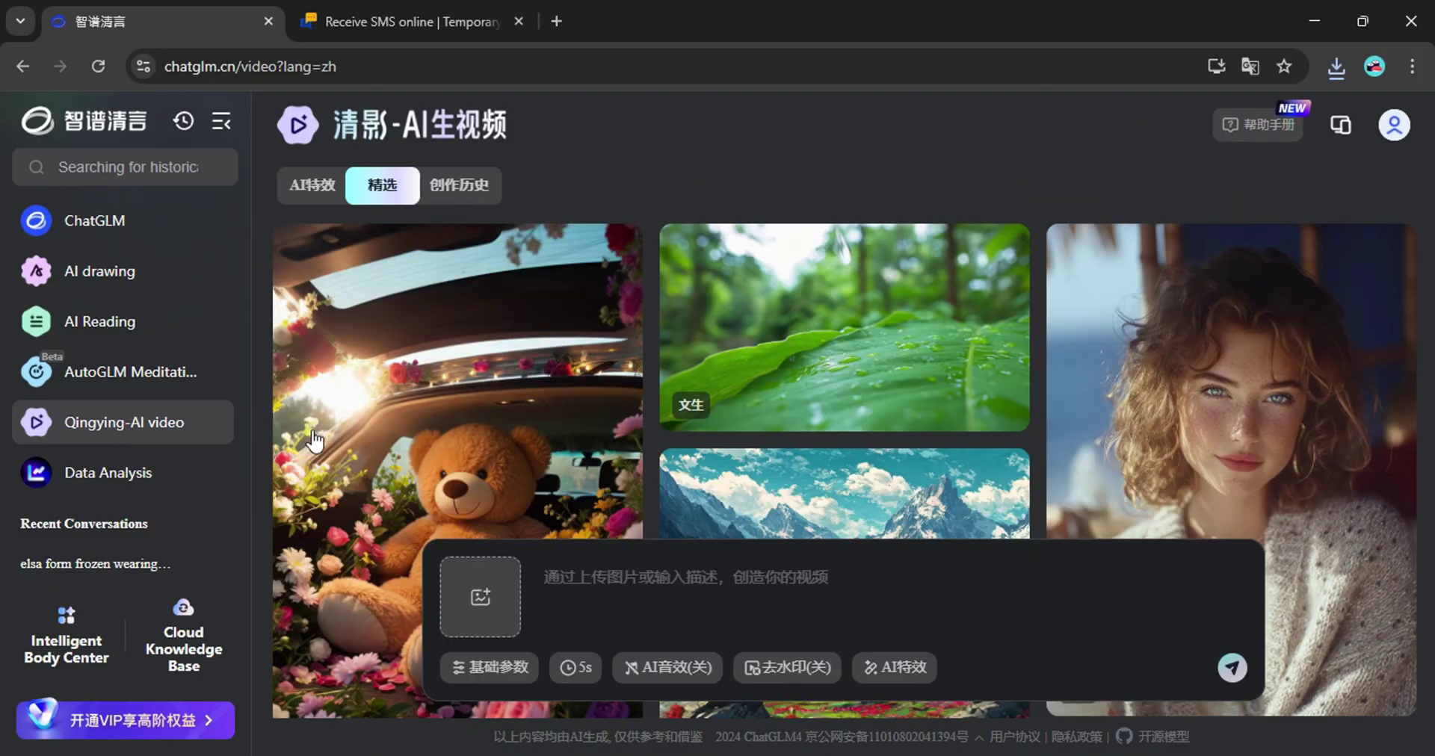
click(1337, 71)
drag(1141, 155, 482, 595)
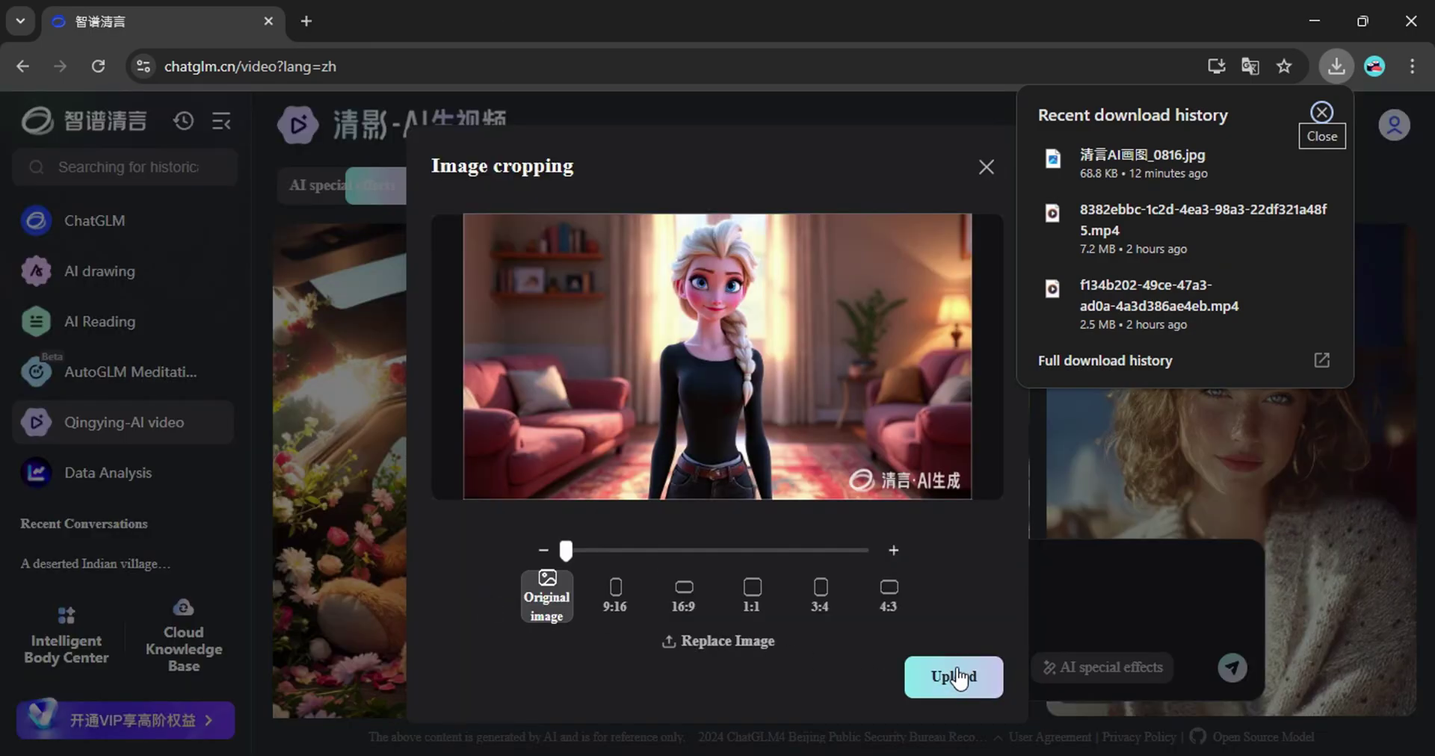
click(958, 677)
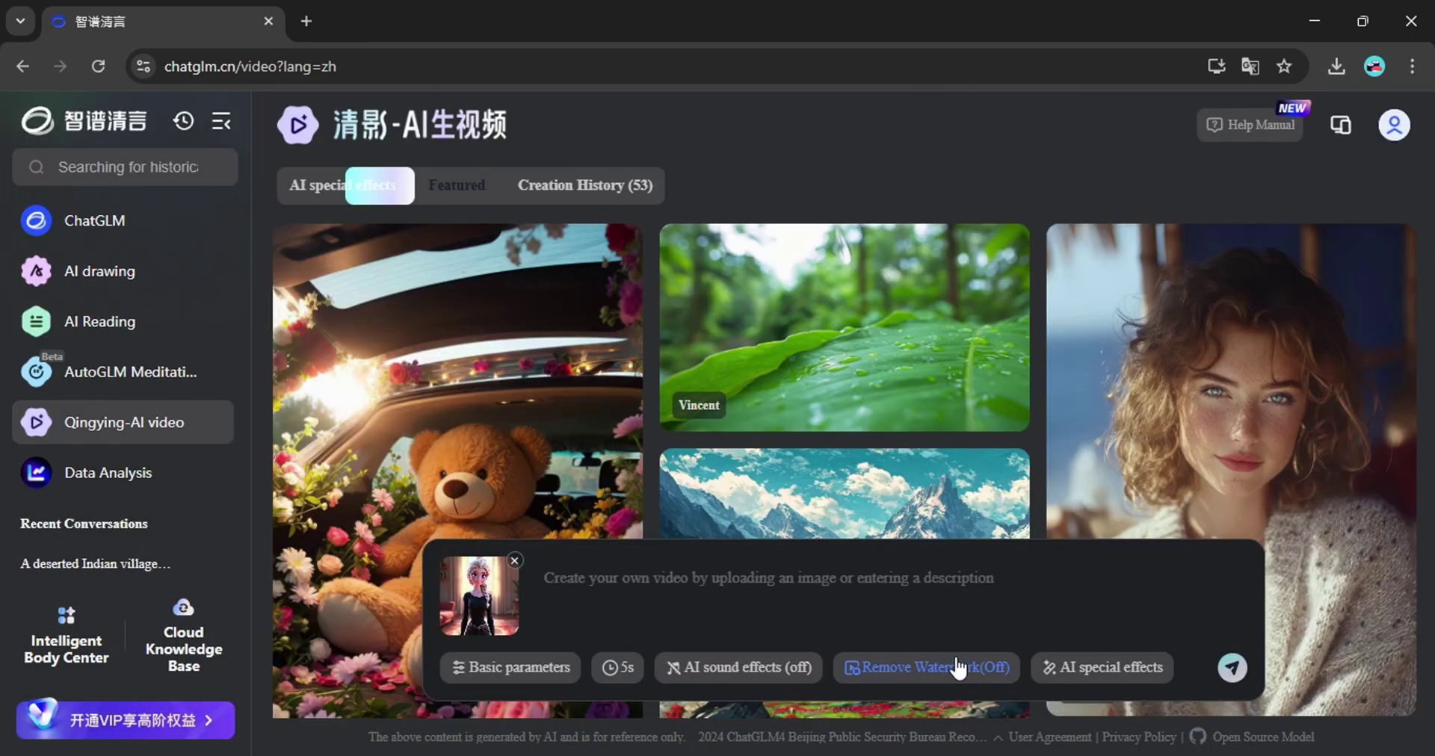
Describe the video motion as "elsa walks toward the couch and sits down", with the camera following.
click(765, 595)
text(elsa walks toward the couch and)
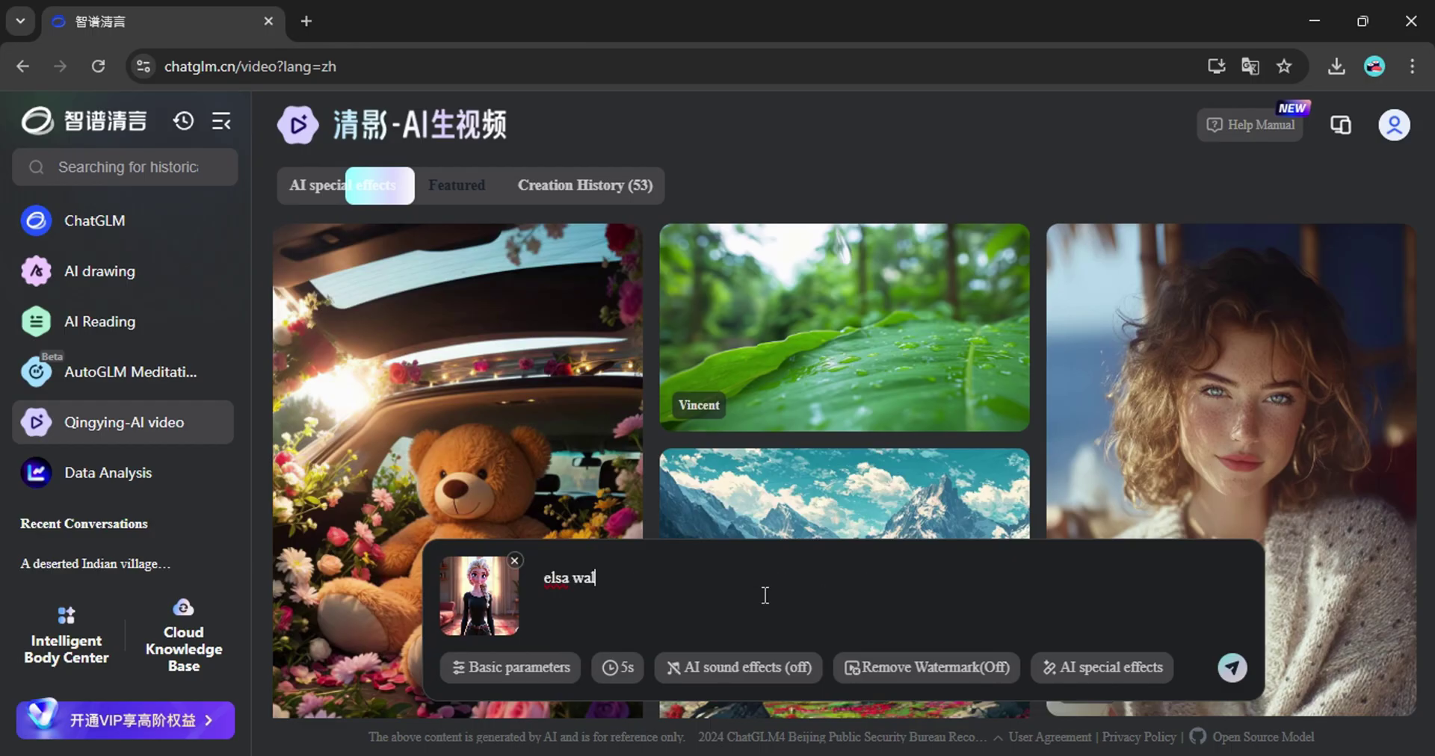
text( sits down, camera follows h)
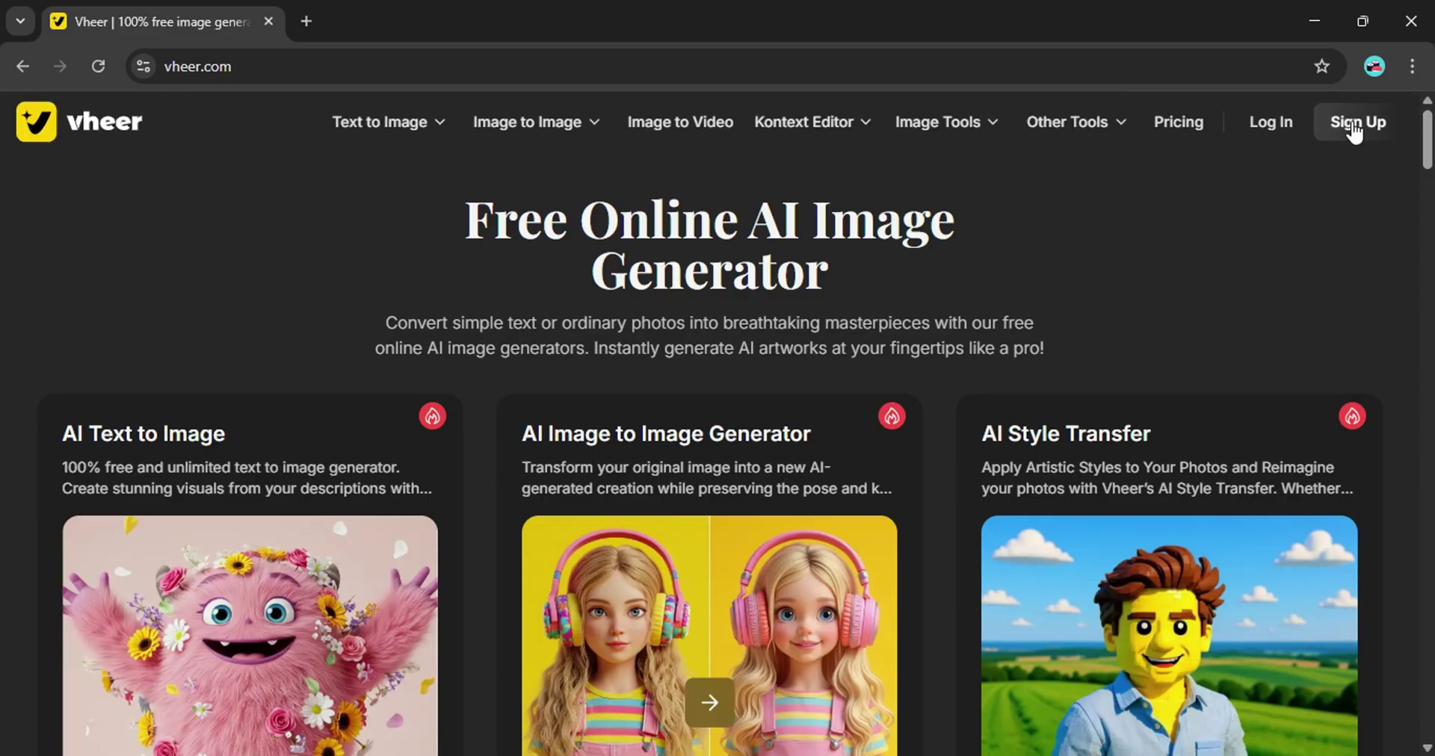
Switch to vheer.com, sign up for an account and review the free-member notice in the profile.
click(1359, 119)
click(666, 294)
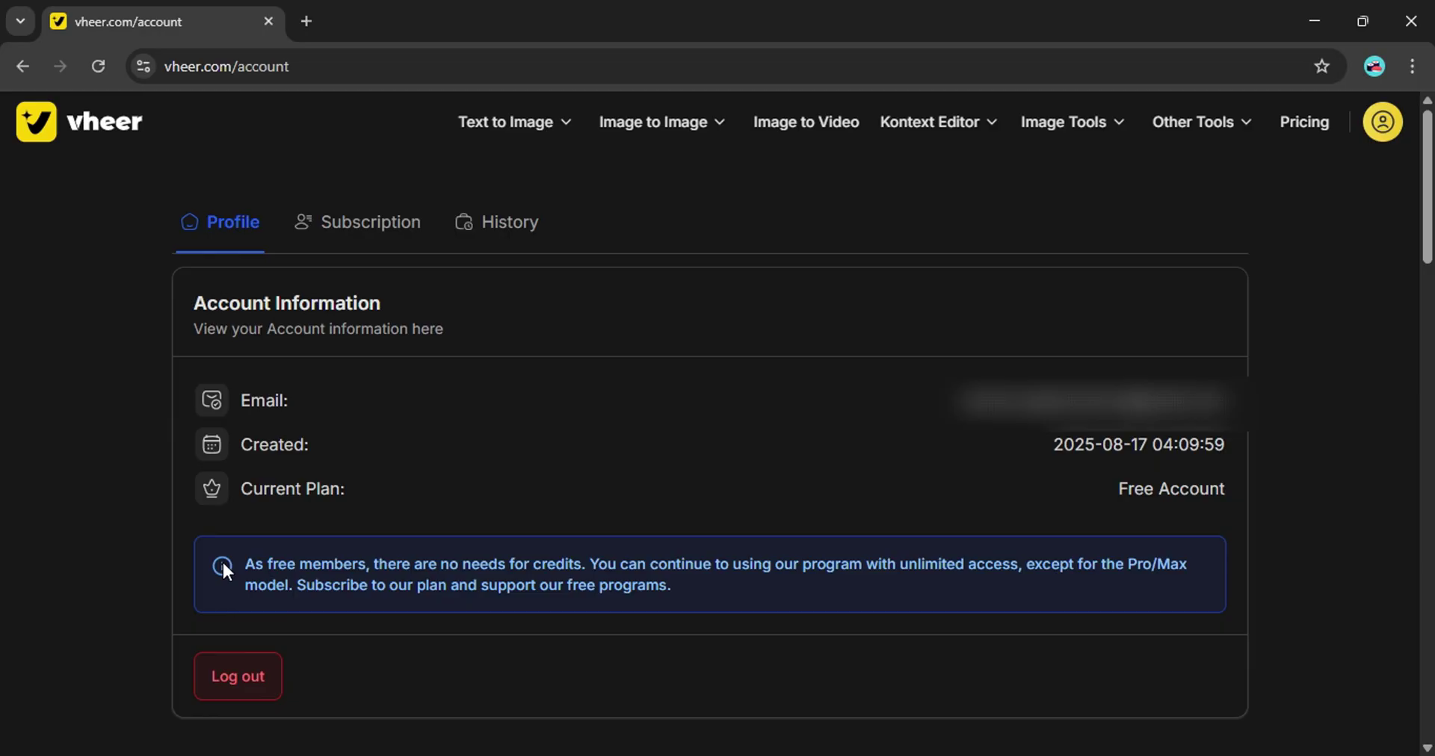
drag(241, 564, 519, 584)
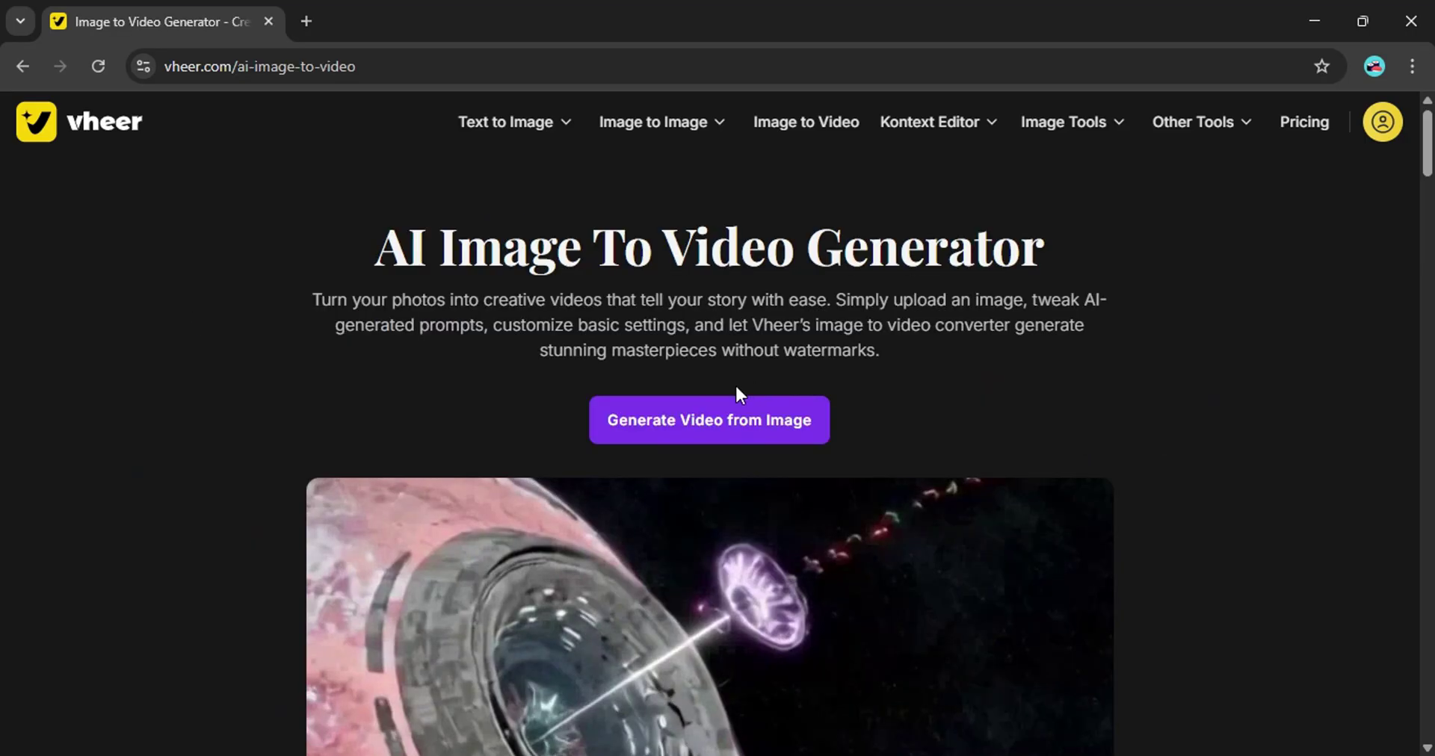
Open Vheer's AI Image To Video Generator and load the image of the cartoon boy with the red scarf.
click(698, 441)
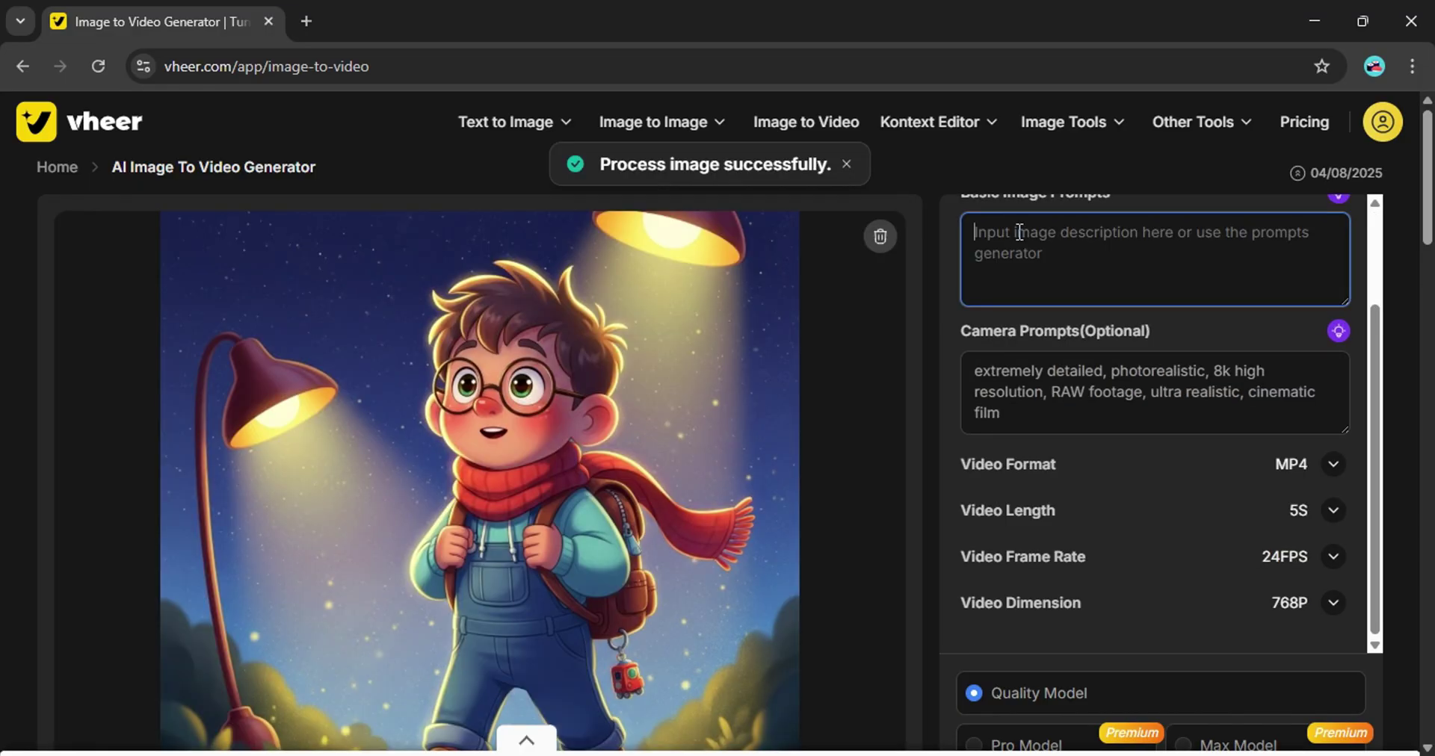
Describe the video as "Boy looks around curiously, cartoon scene", replace the camera prompt with "no camera motion" and generate the clip.
text(Boy looks ar)
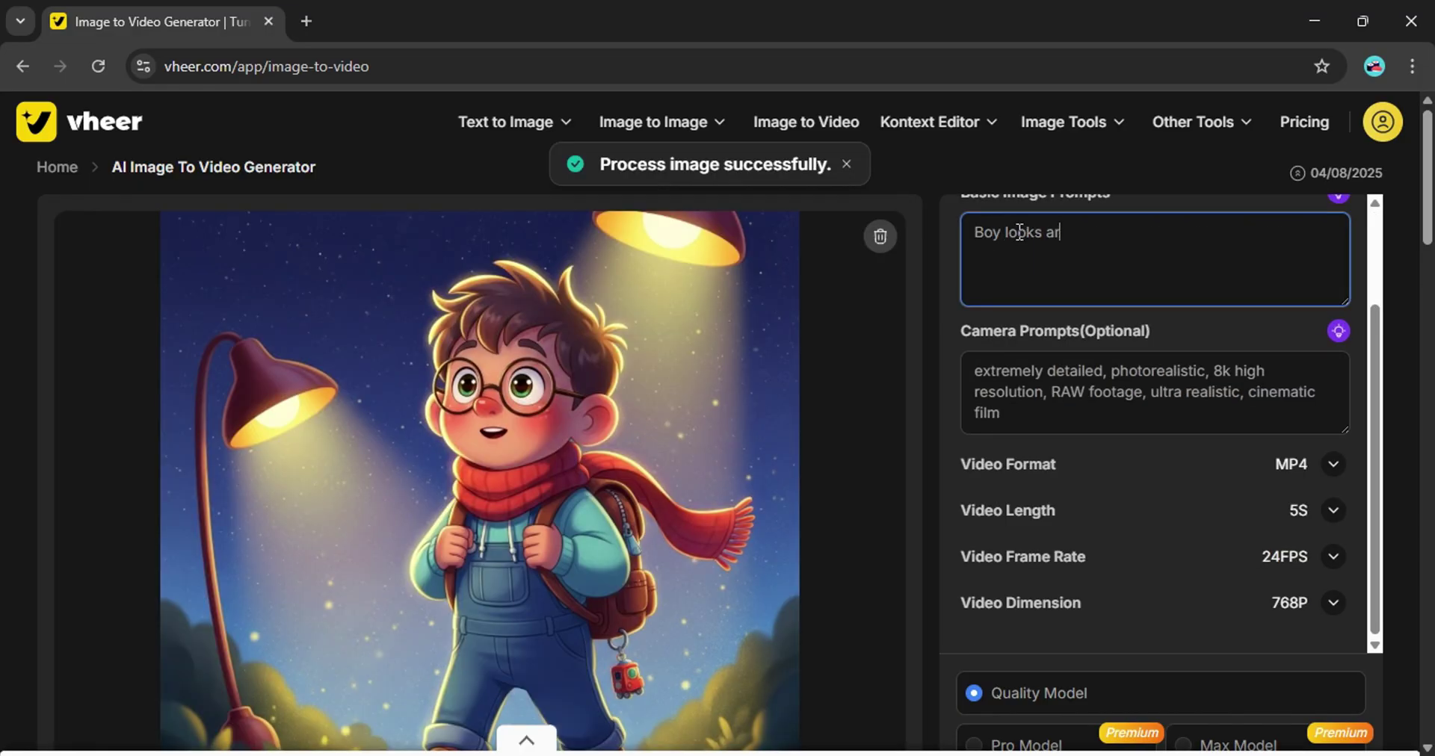
text(ound curiously, cartoon scene)
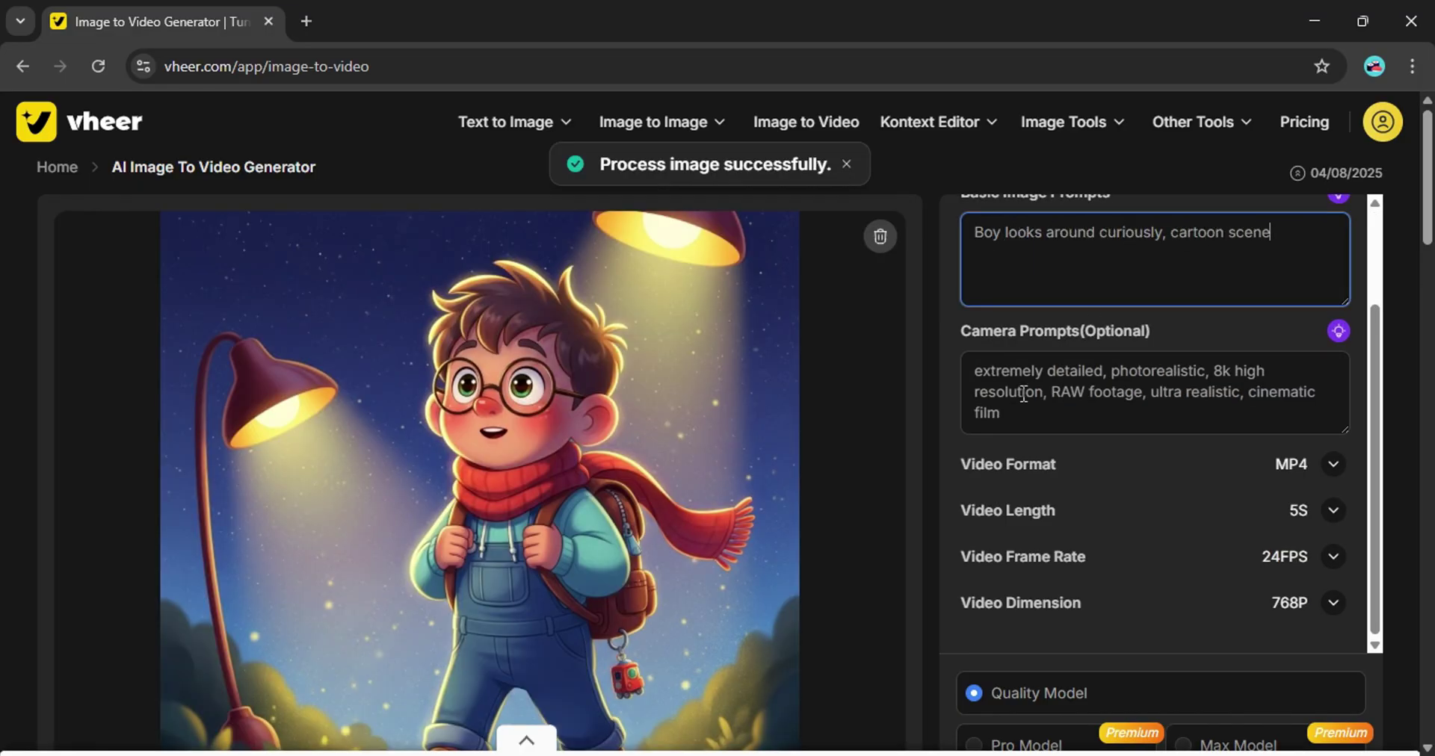
click(1014, 407)
key(ctrl+a)
key(BackSpace)
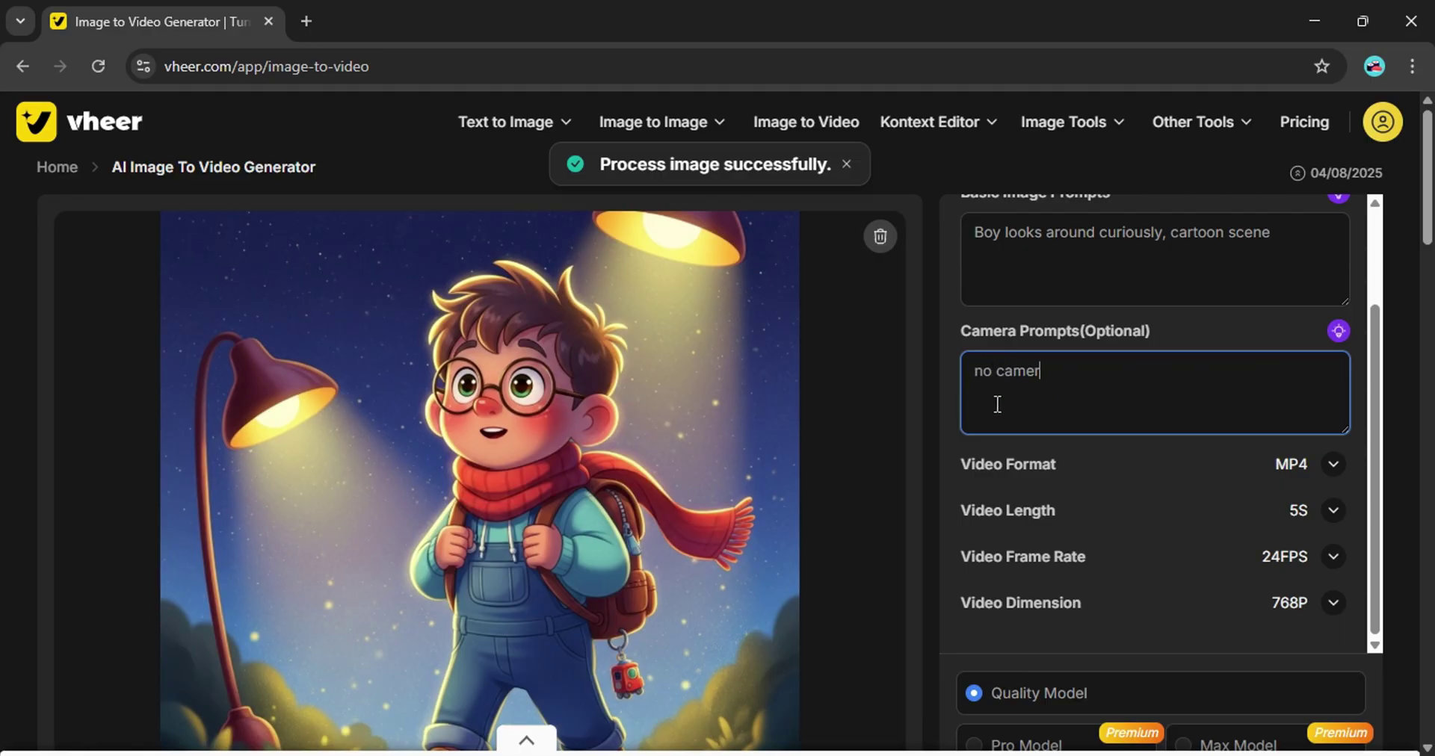
scroll(1015, 517, down, 2)
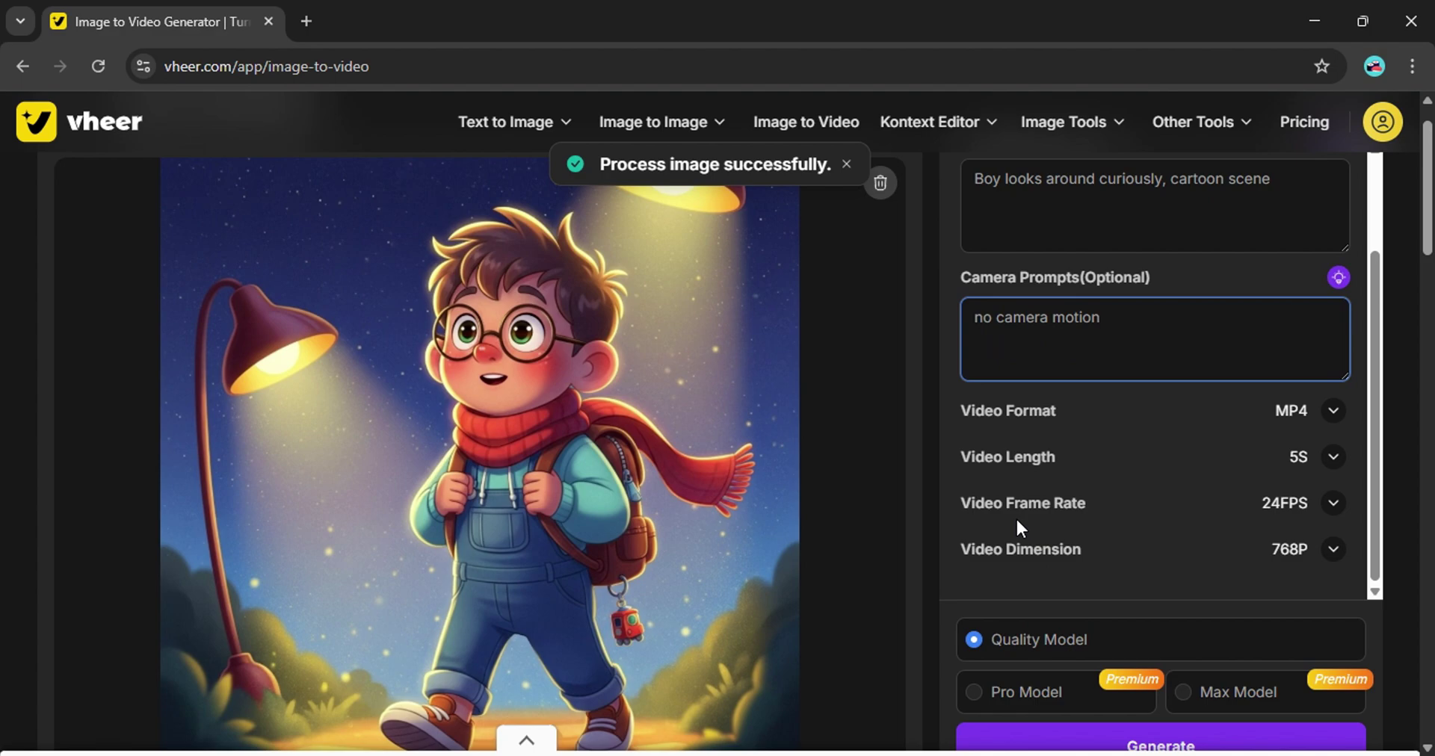
click(1151, 661)
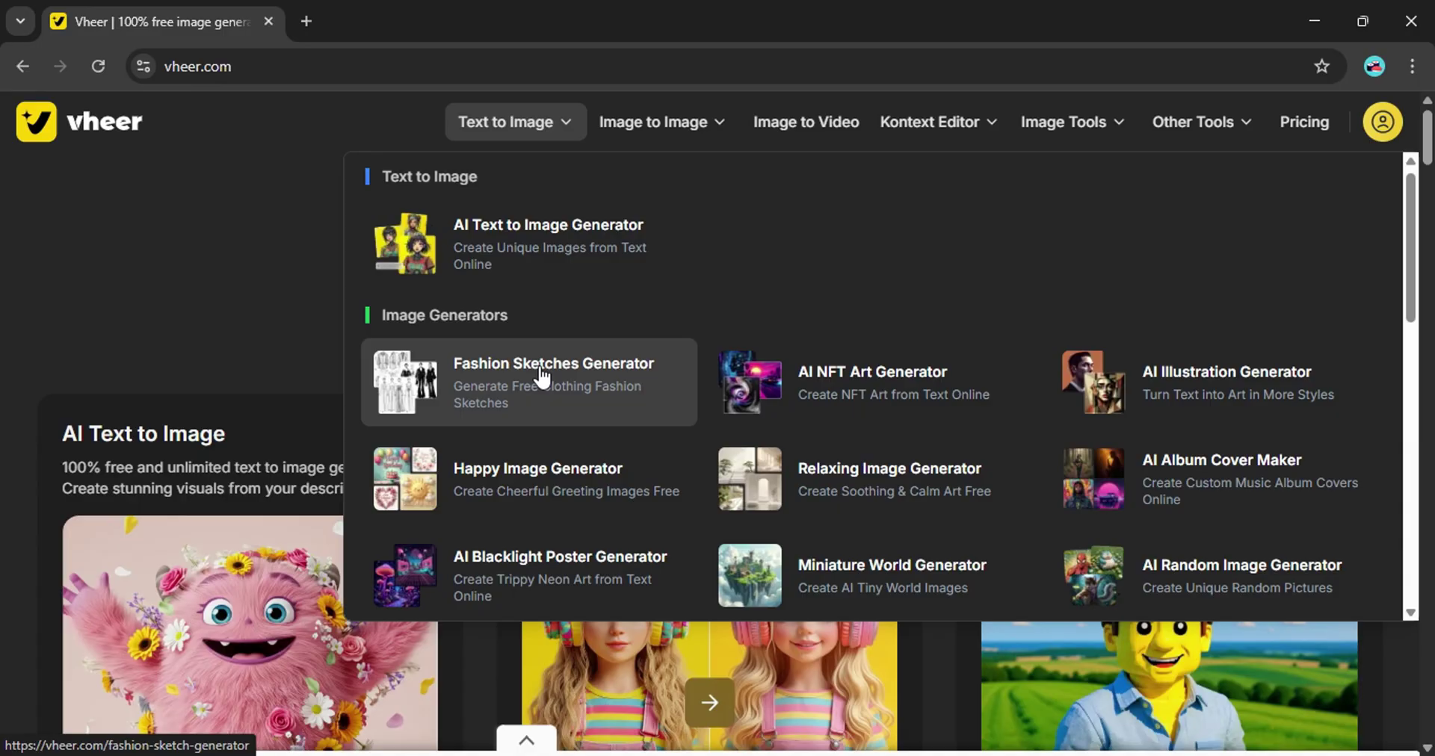
Look through Vheer's other image tools, including the AI Furry Art Generator, AI Image Style Transfer and the text-to-image generators.
scroll(540, 373, down, 2)
scroll(1137, 405, down, 1)
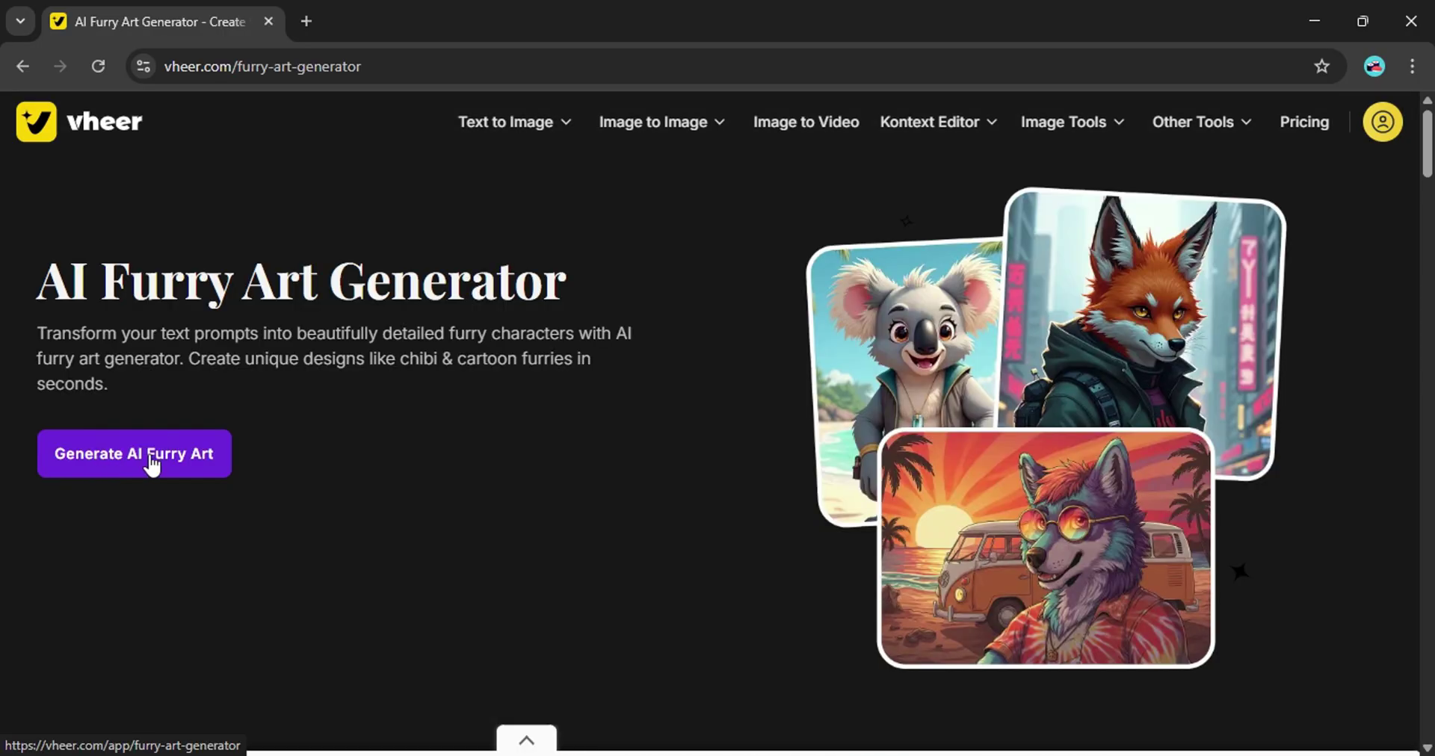
click(129, 453)
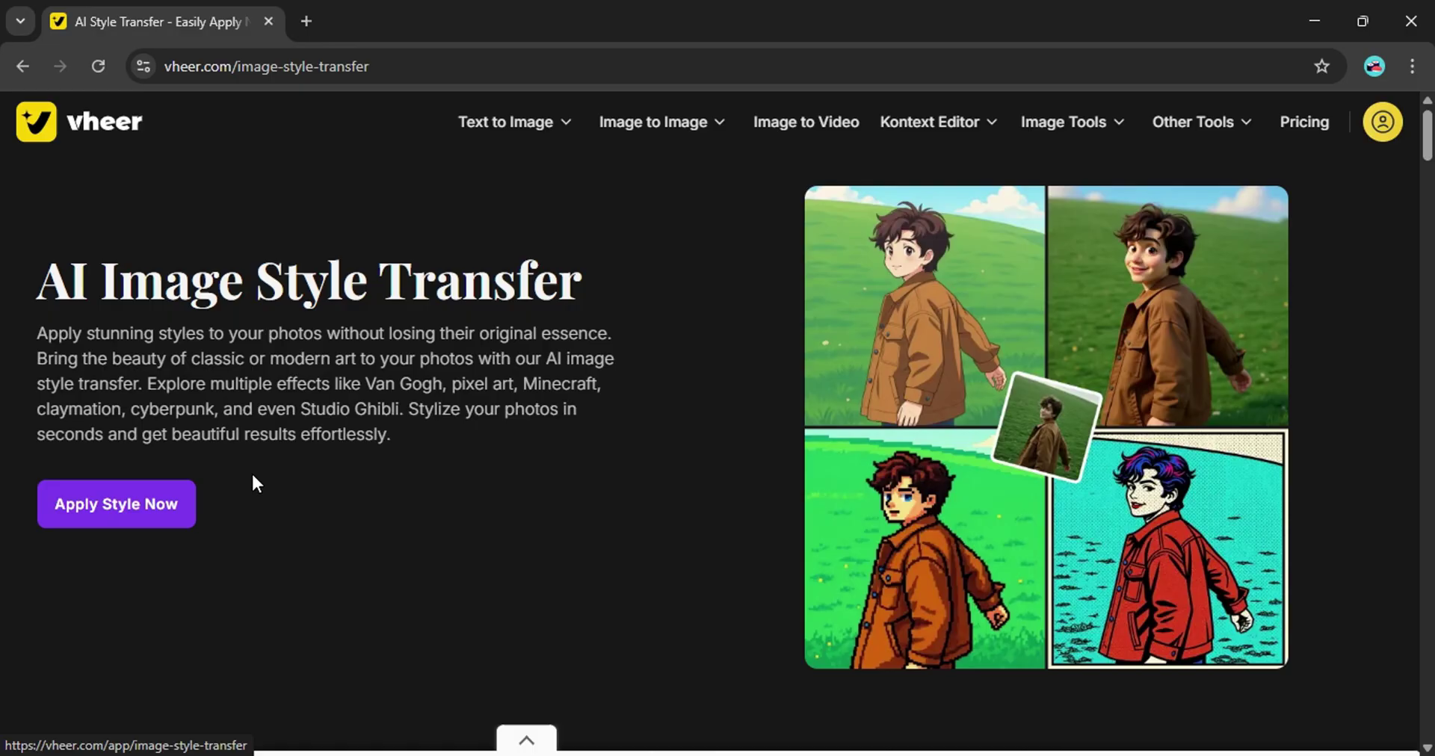
click(106, 508)
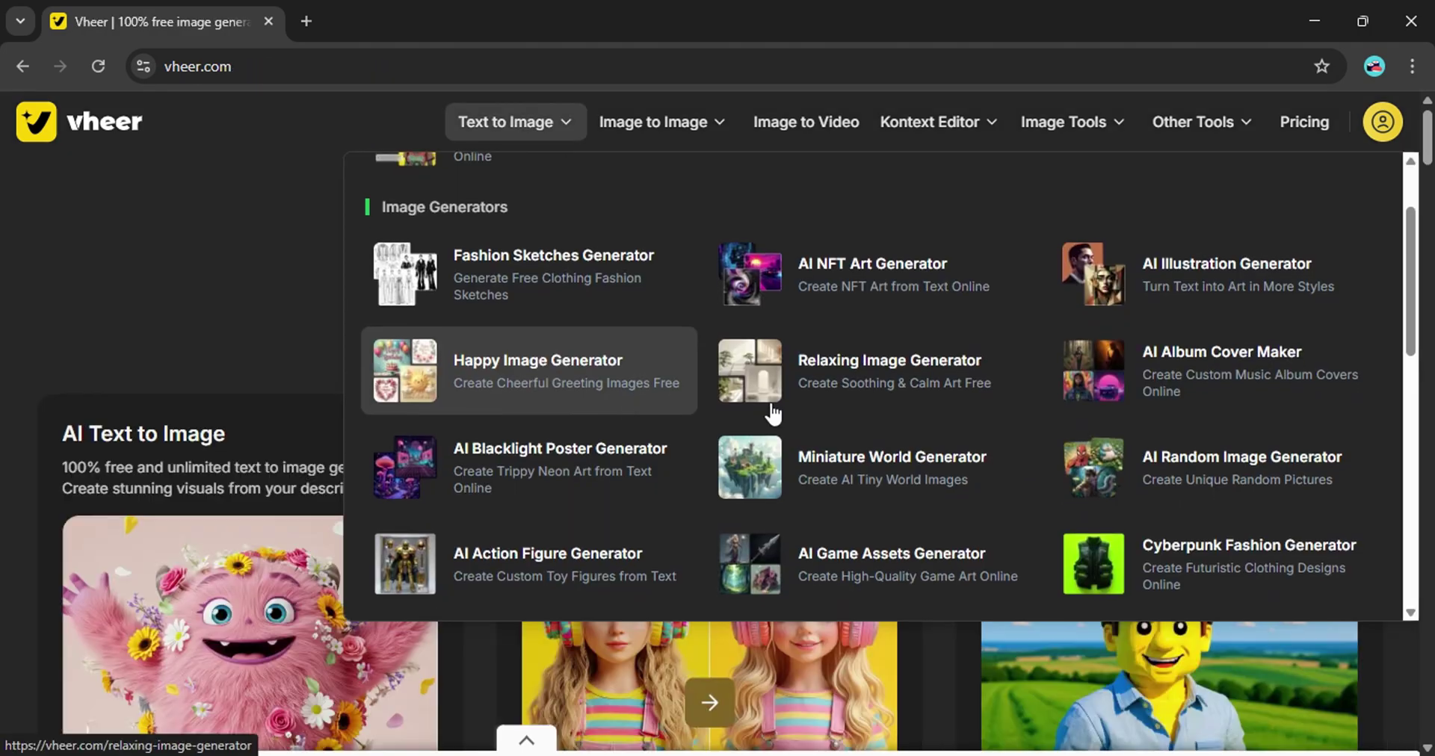
scroll(1140, 410, down, 2)
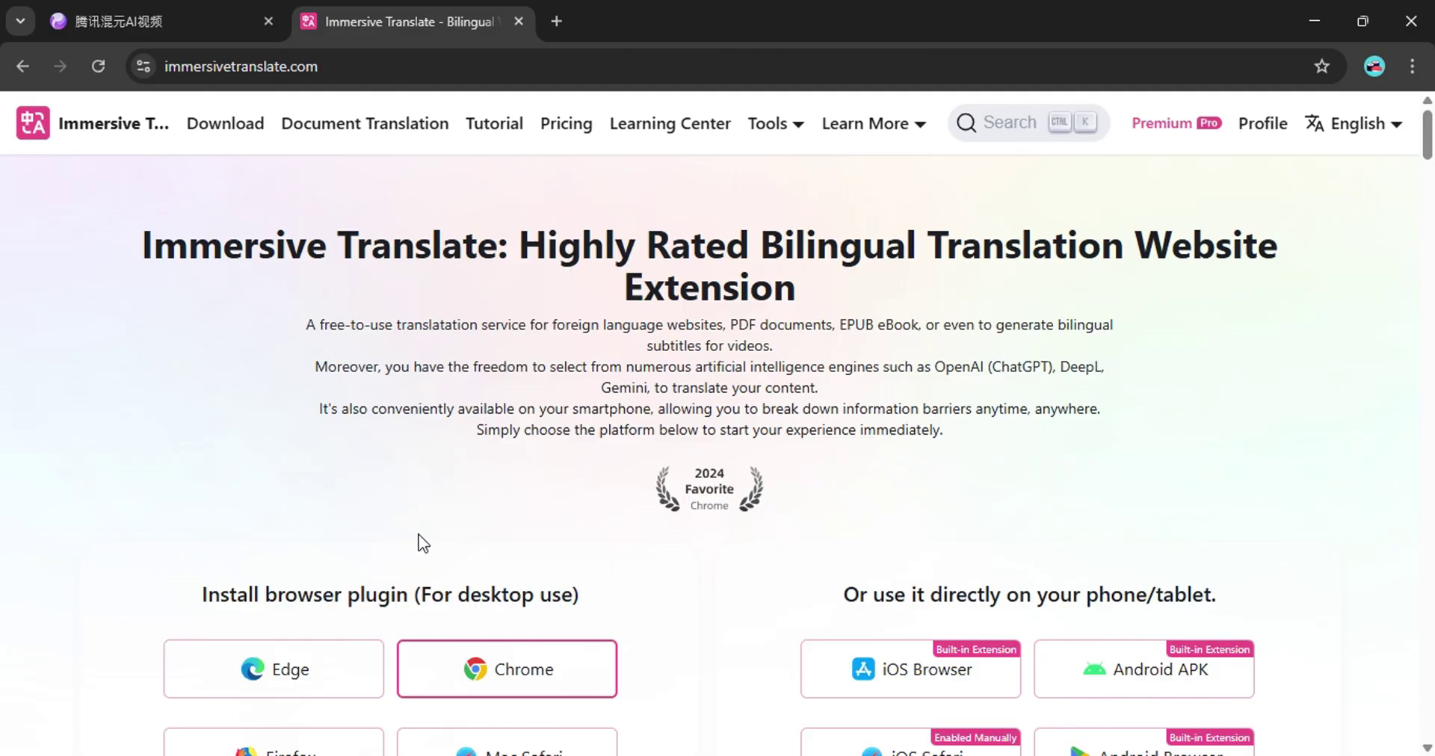
Review the Immersive Translate browser plugin options and translate the Tencent Hunyuan AI video login page into English.
scroll(418, 535, down, 4)
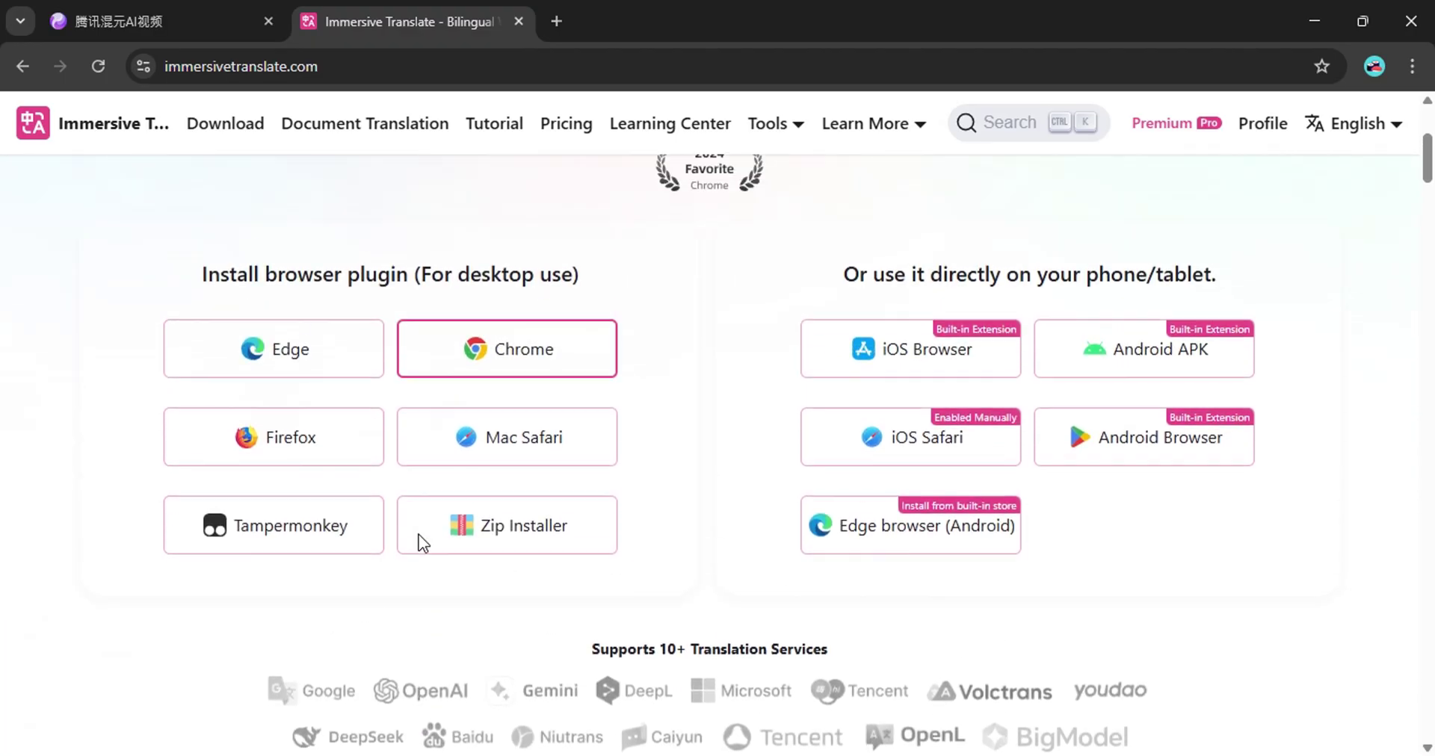
scroll(419, 535, up, 1)
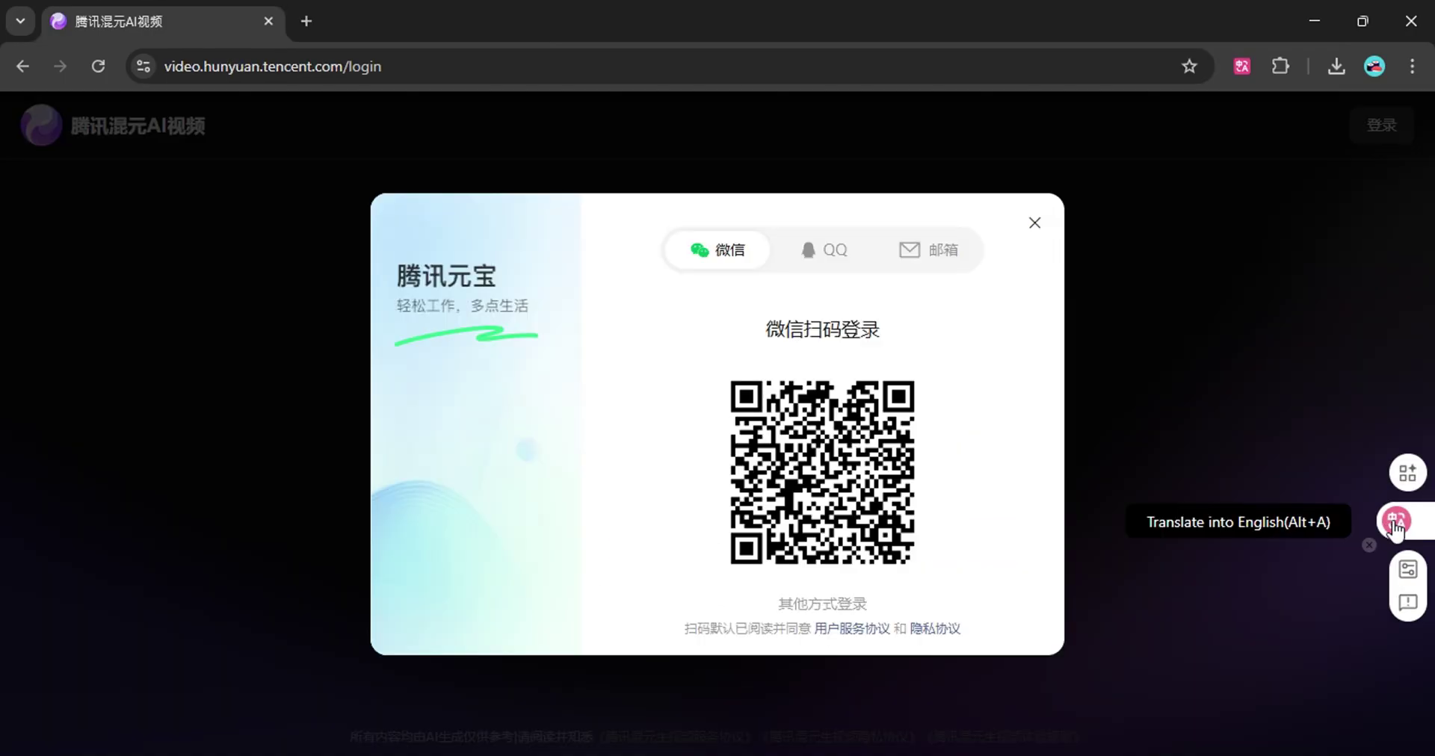
click(1398, 521)
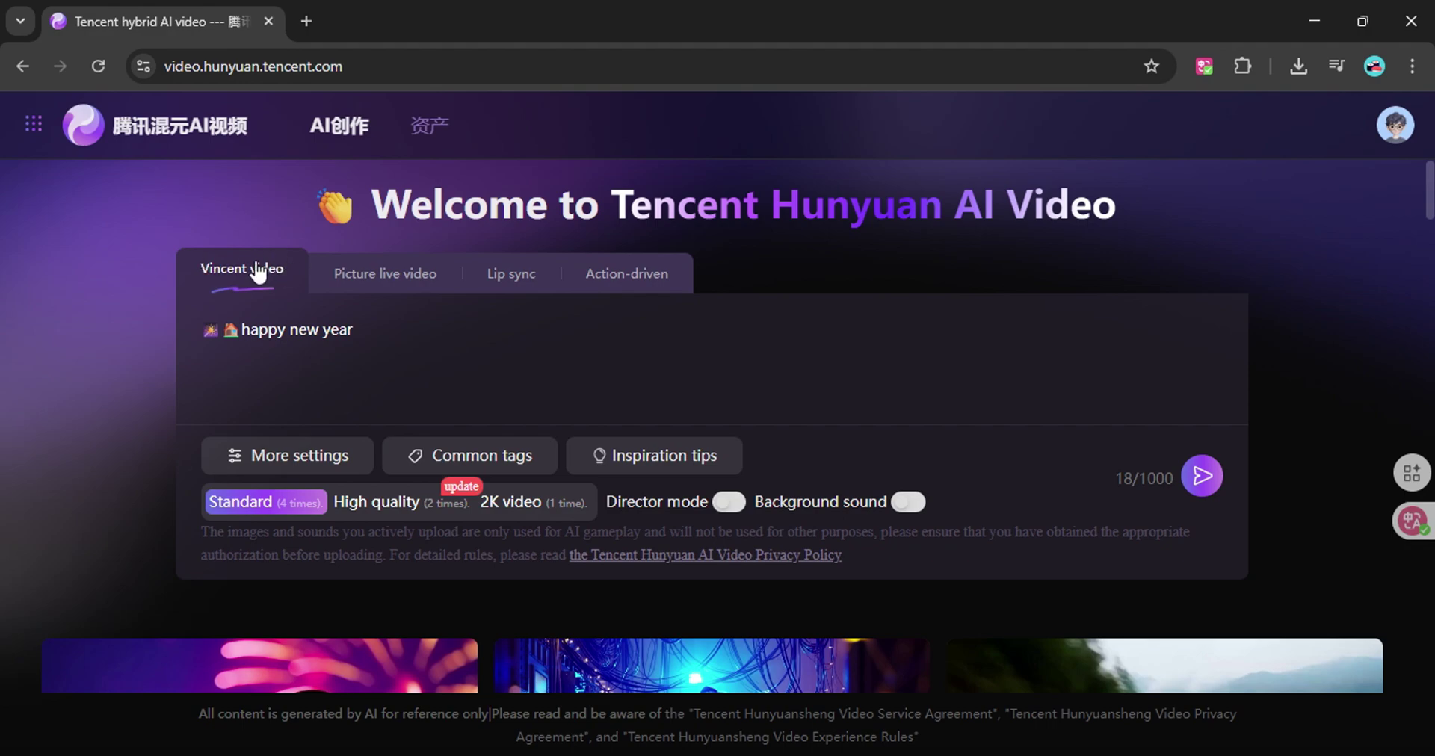
View the picture-to-video mode and set up a lip-sync video reading "Just Imagine creating tiktoks with this tool." in the Innocent Xiao Luo voice.
click(402, 278)
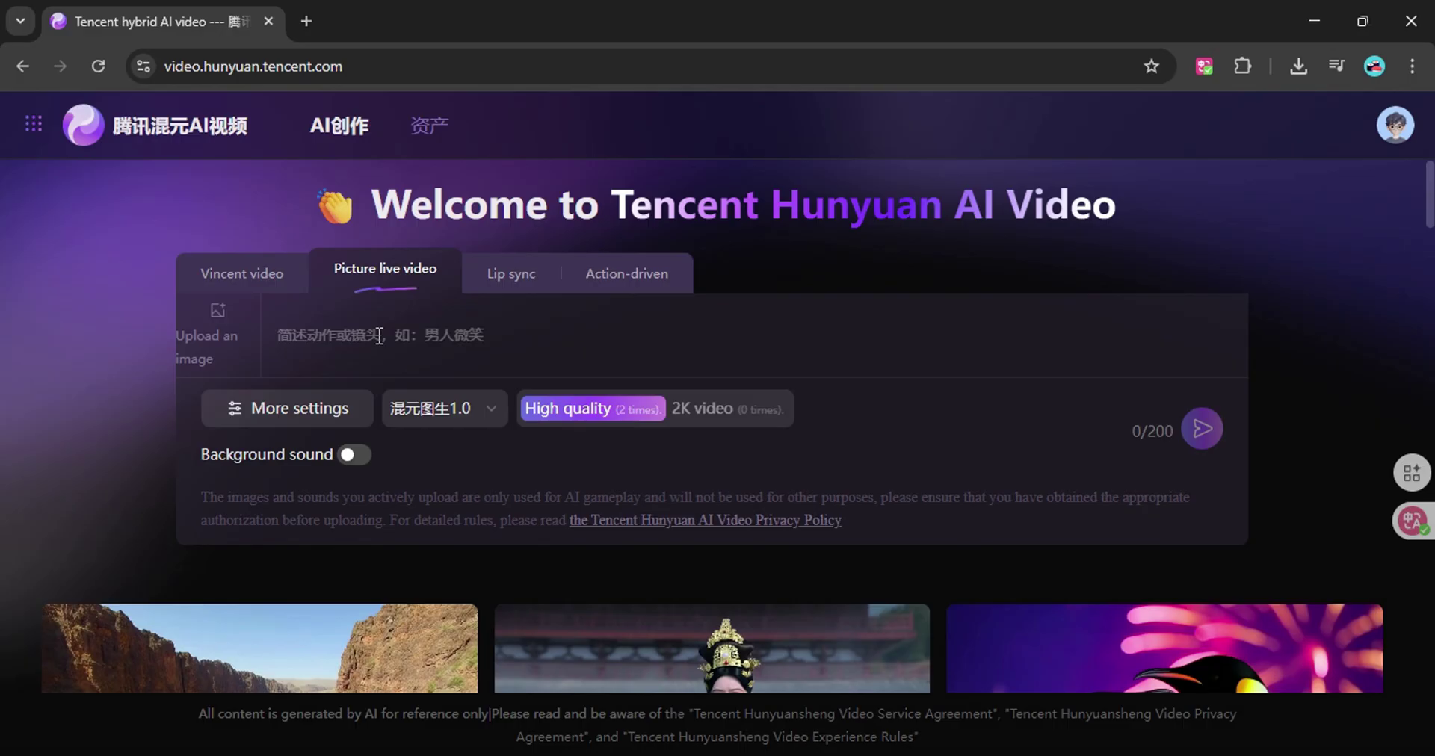
click(530, 291)
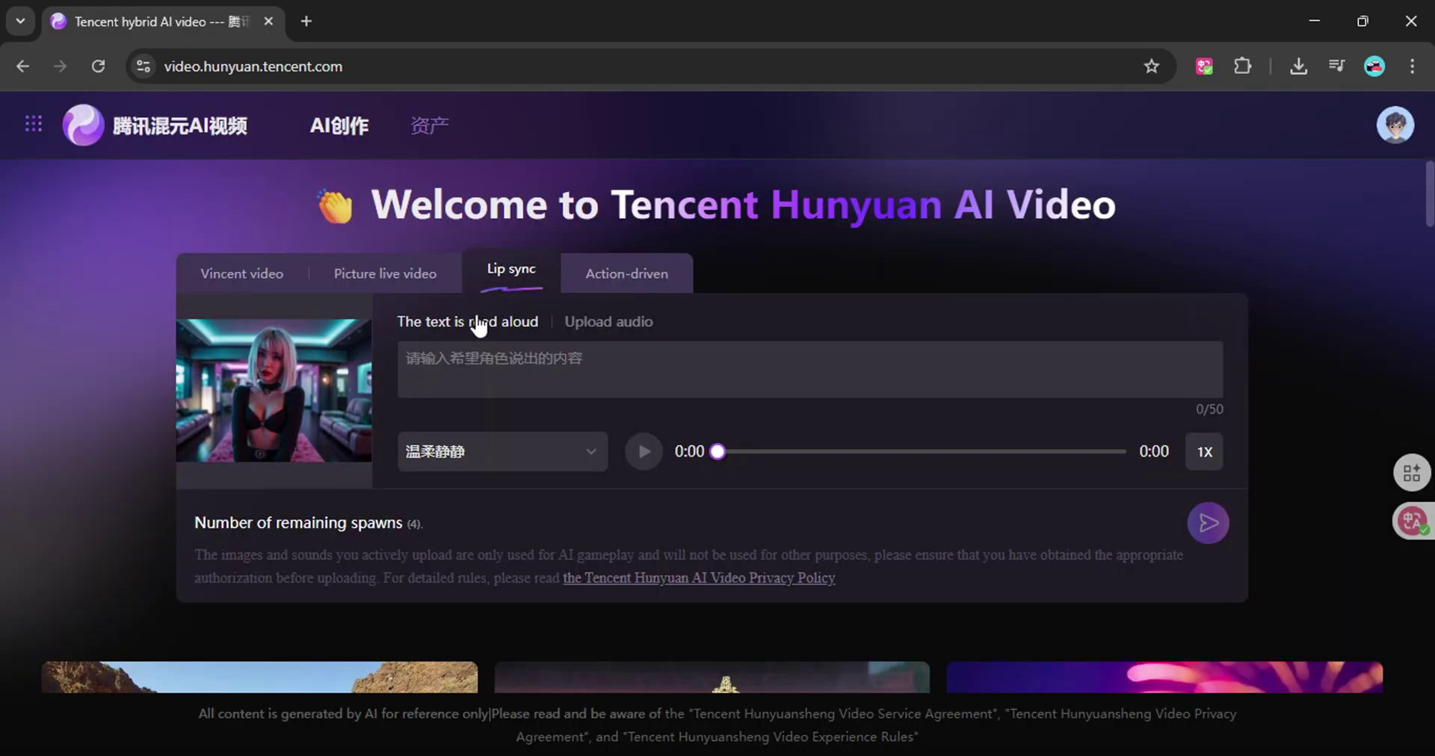
click(609, 325)
click(532, 329)
click(544, 457)
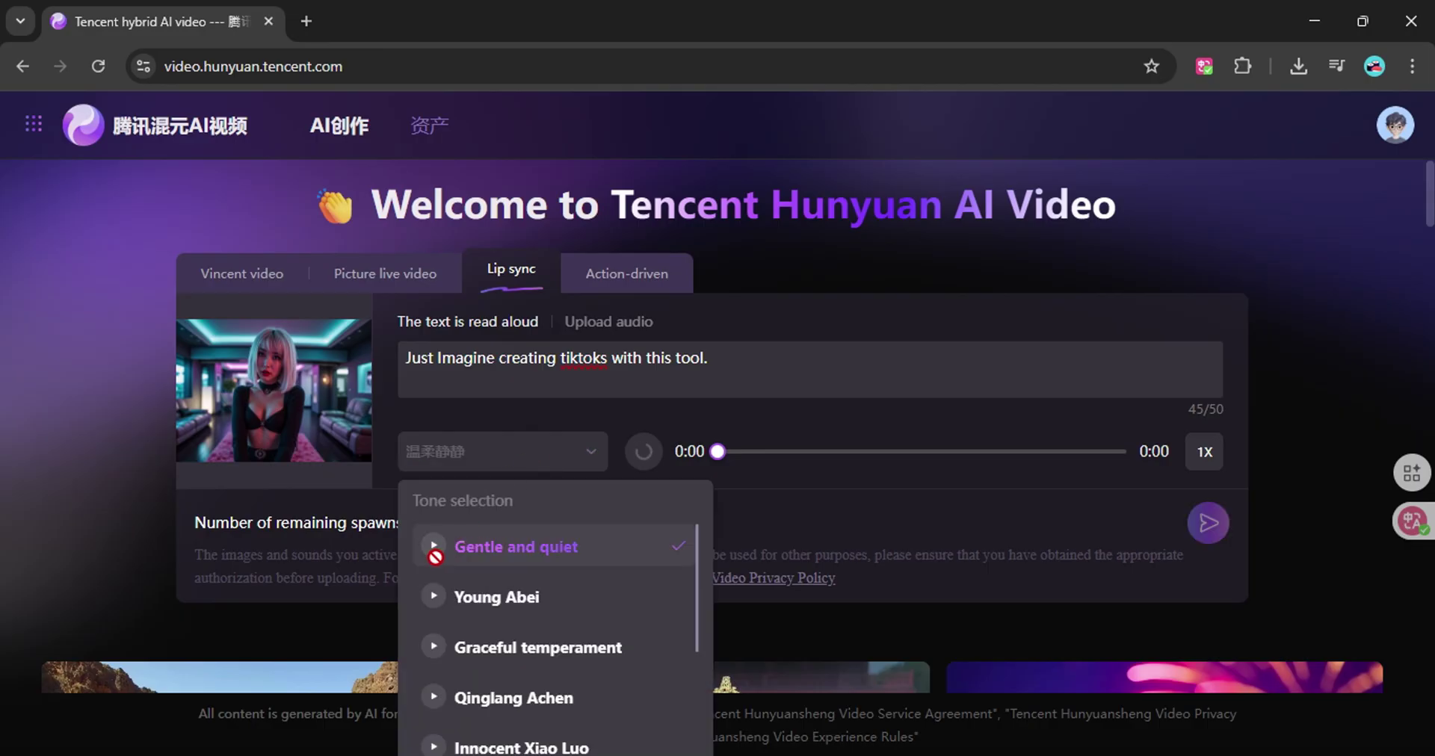
click(521, 747)
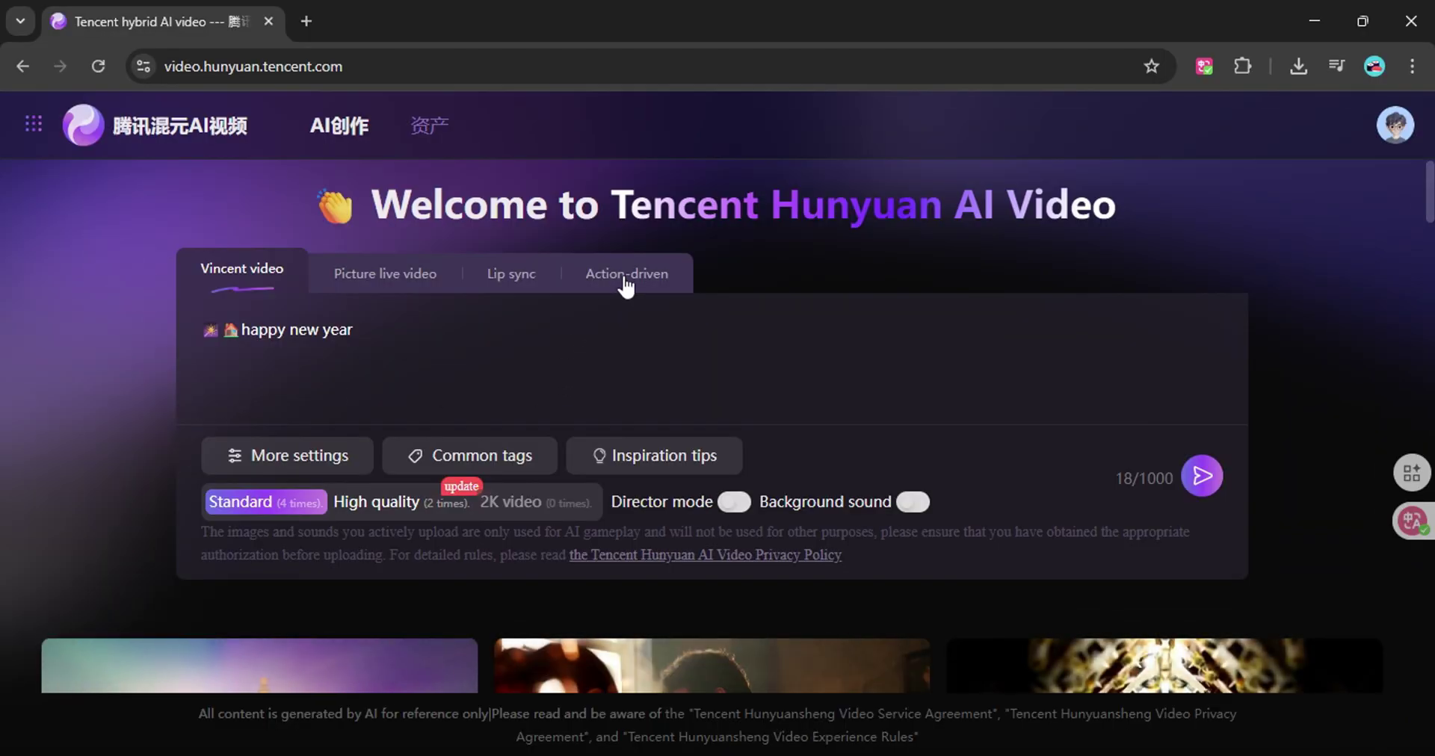
Open the action-driven mode and adjust the crop frame on the uploaded character image of the woman in black.
click(620, 282)
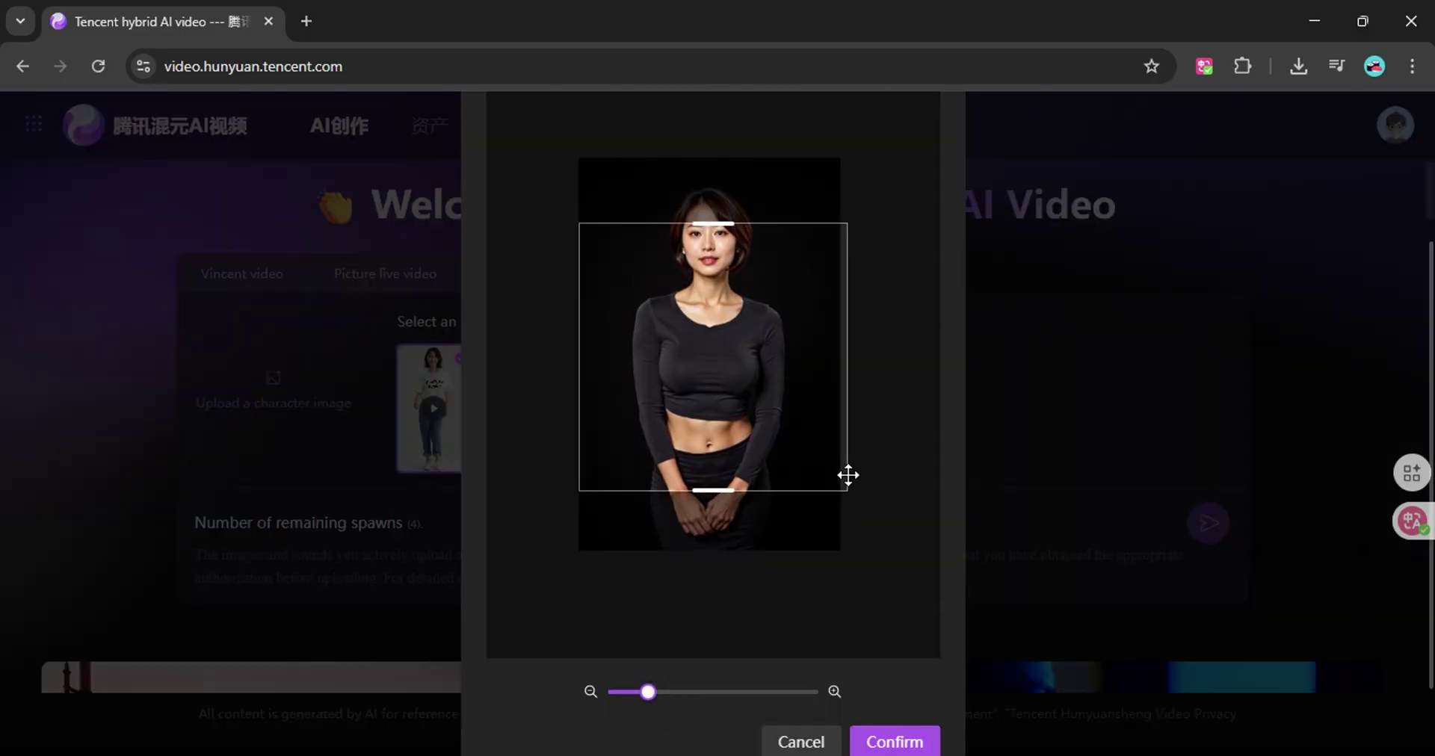
drag(849, 474, 797, 497)
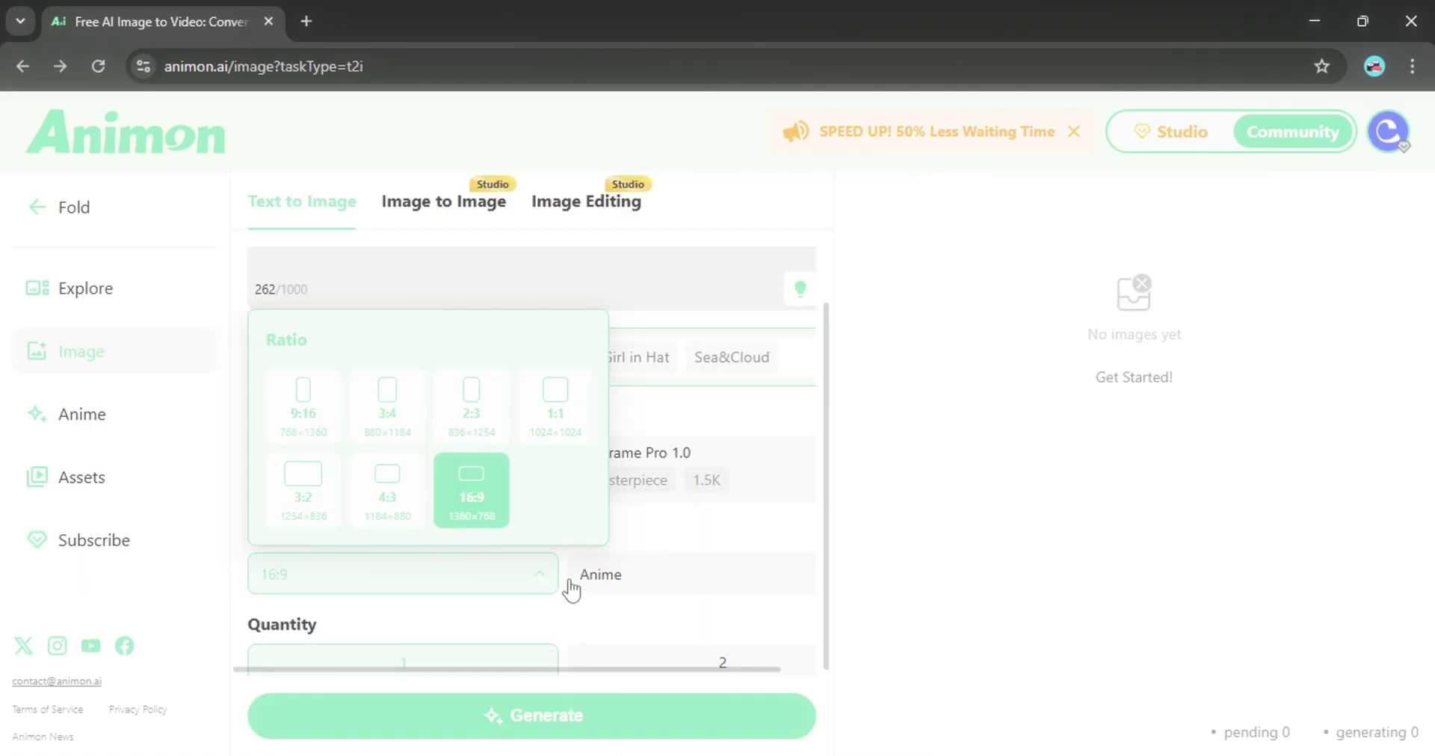
click(676, 589)
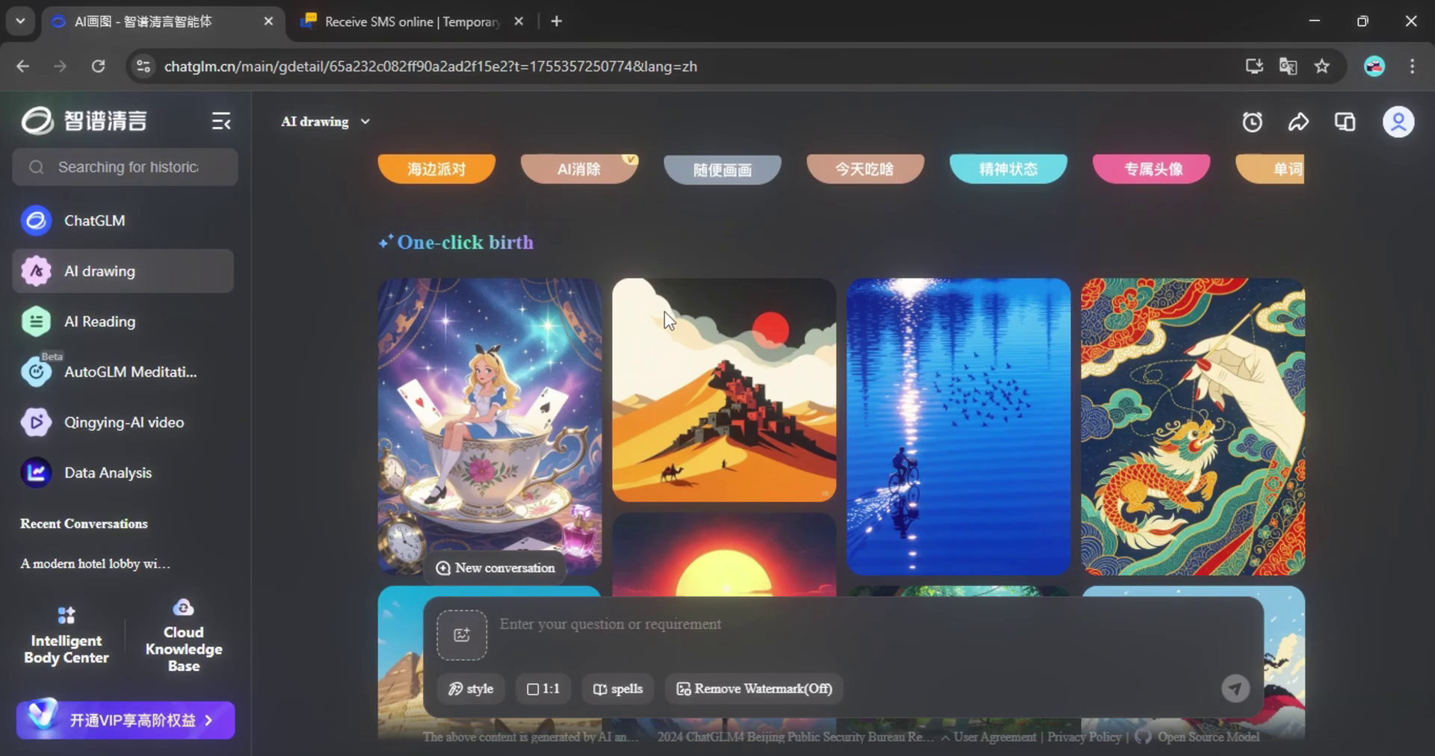
scroll(719, 404, down, 10)
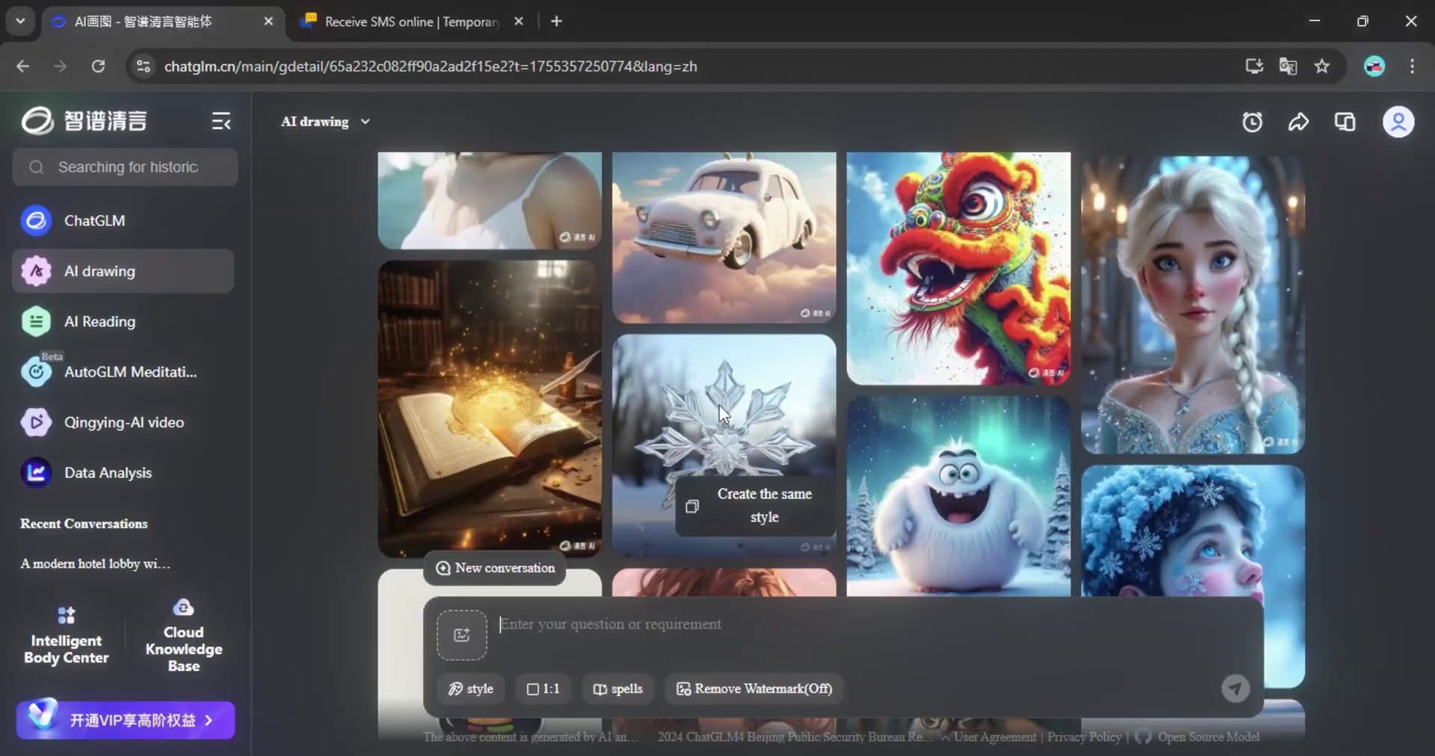
scroll(719, 403, down, 2)
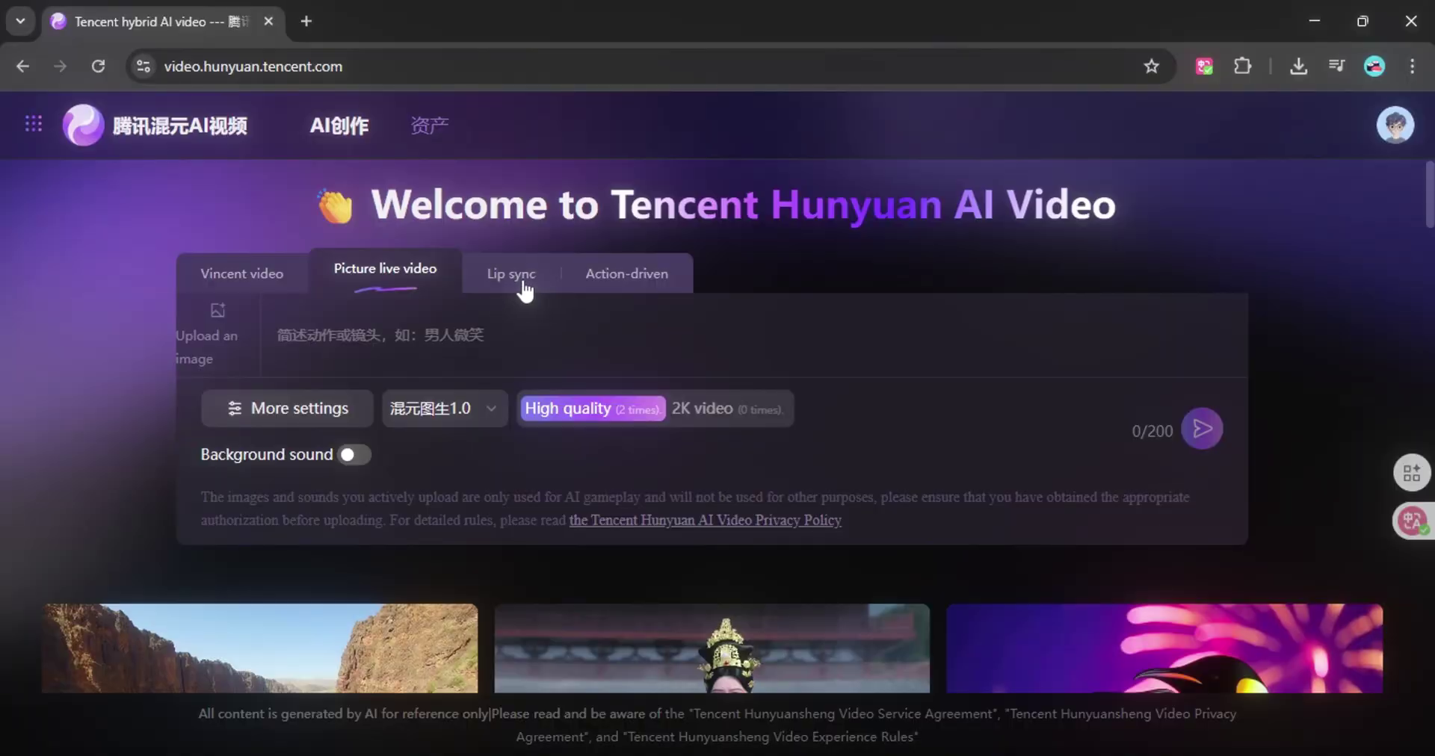
click(521, 290)
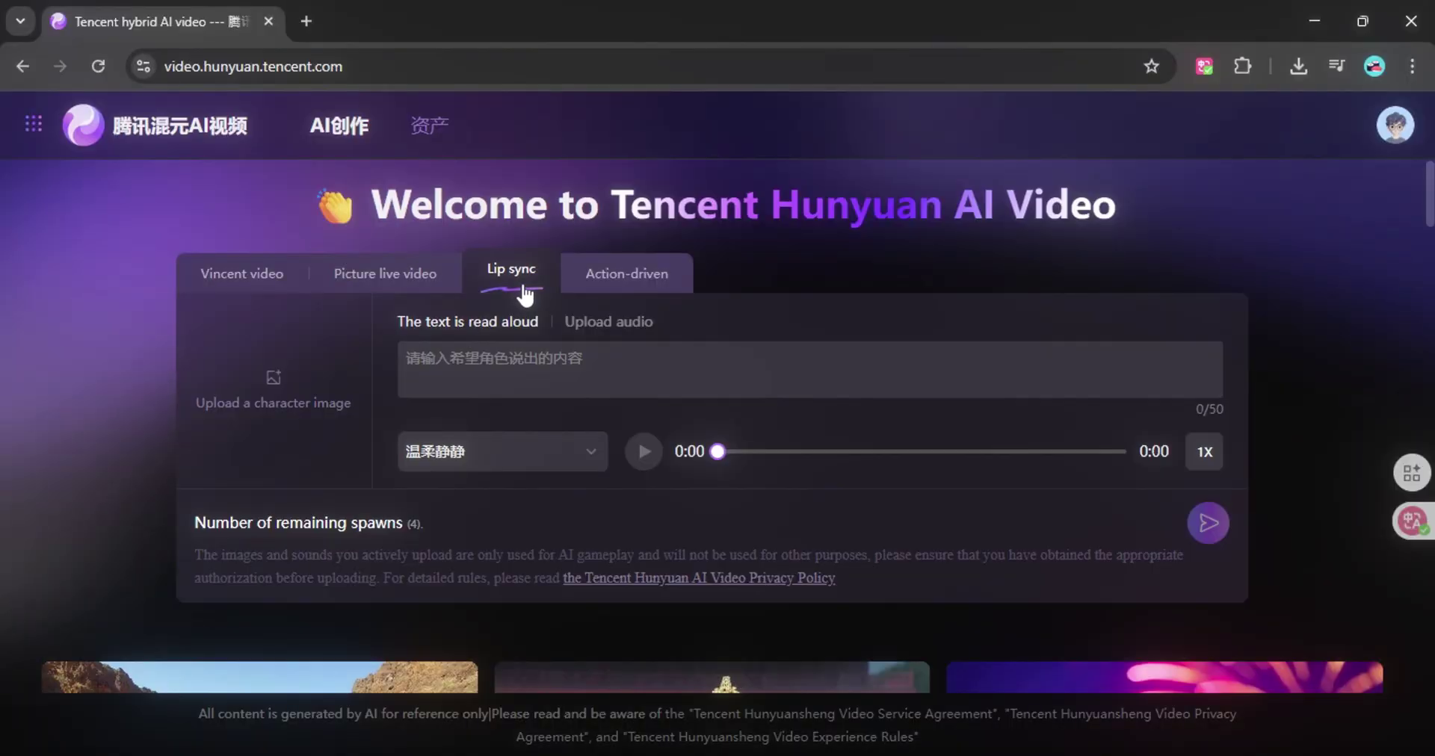